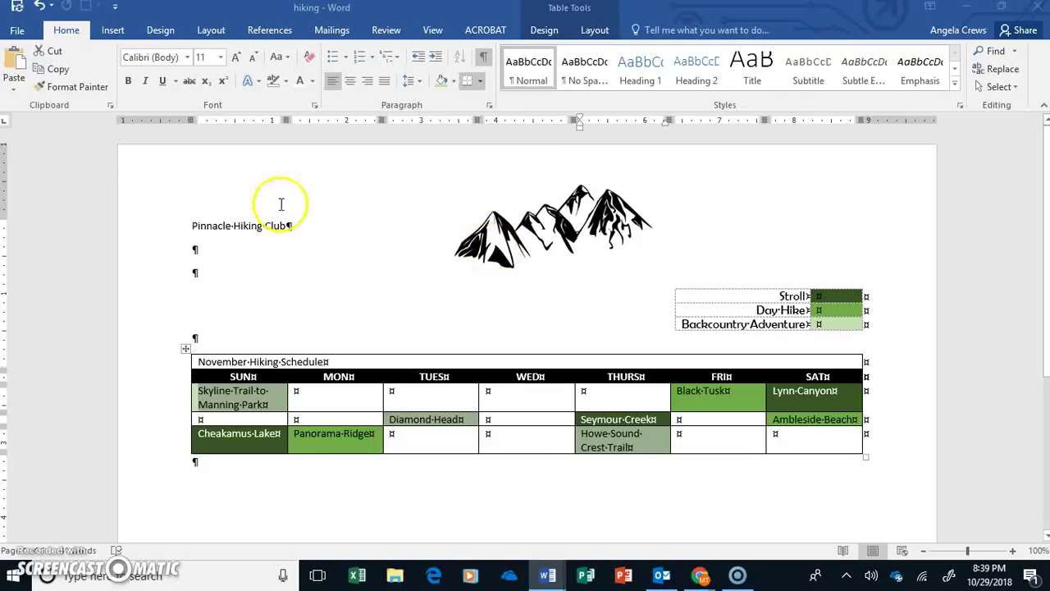
Set the Pinnacle Hiking Club title in Berlin Sans FB Demi
{"action": "left_click_drag", "start_coordinate": [191, 225], "coordinate": [283, 226]}
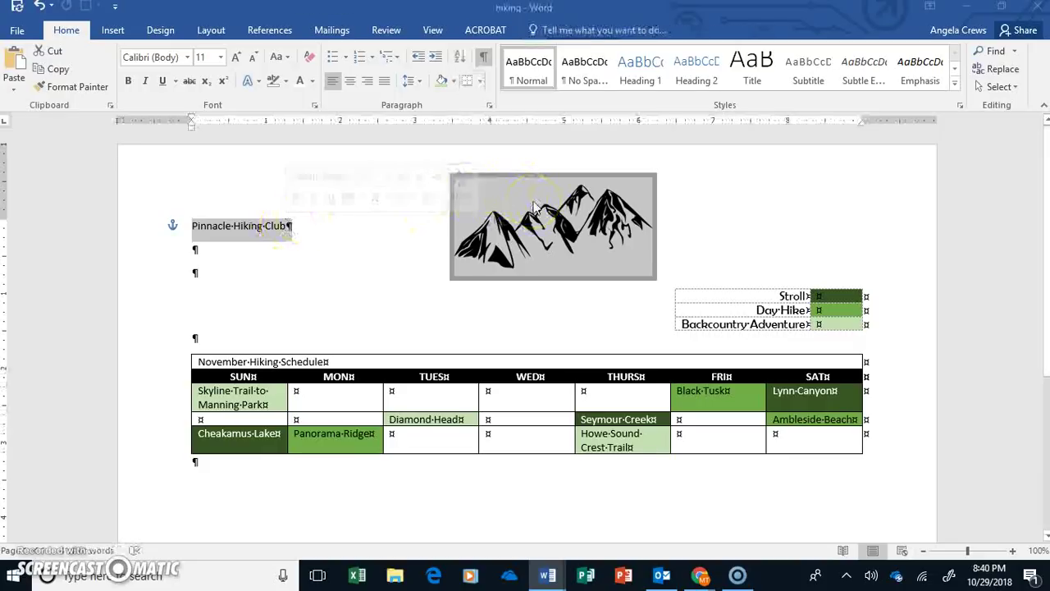
{"action": "left_click", "coordinate": [190, 58]}
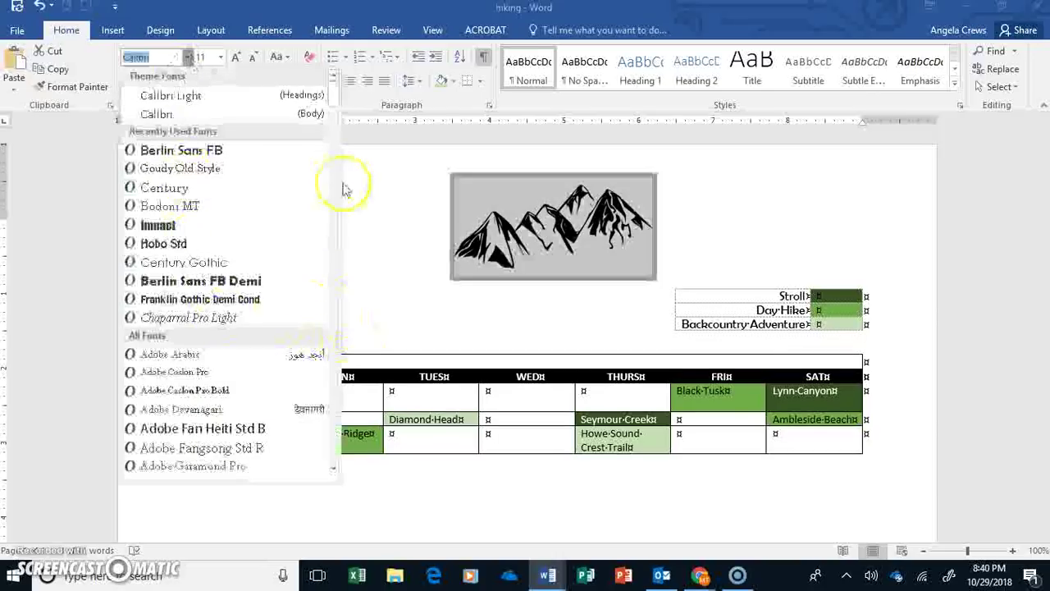
{"action": "scroll", "coordinate": [336, 86], "scroll_direction": "down", "scroll_amount": 2}
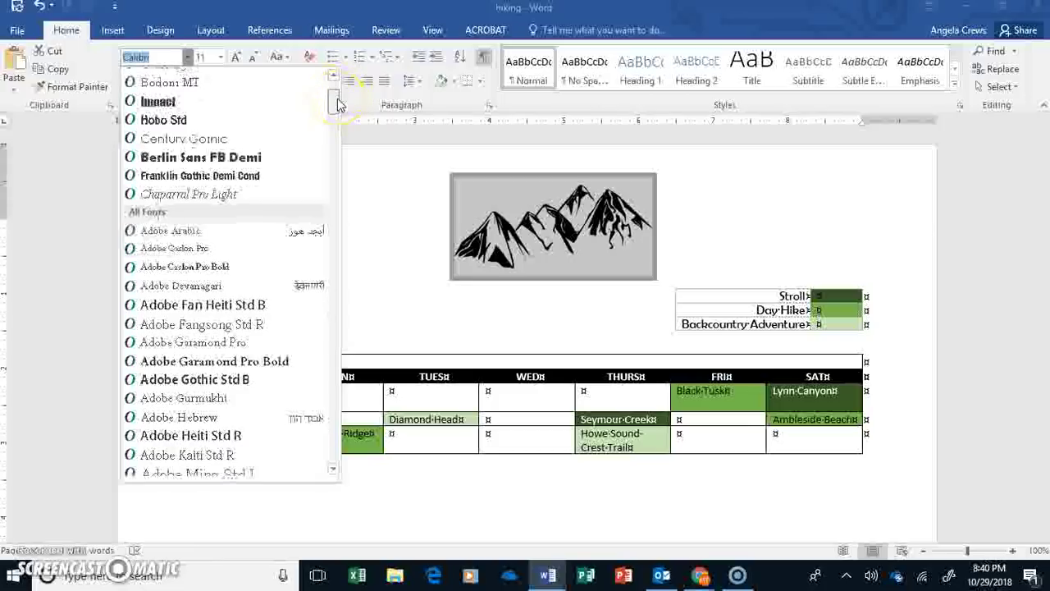
{"action": "left_click_drag", "start_coordinate": [340, 102], "coordinate": [340, 145]}
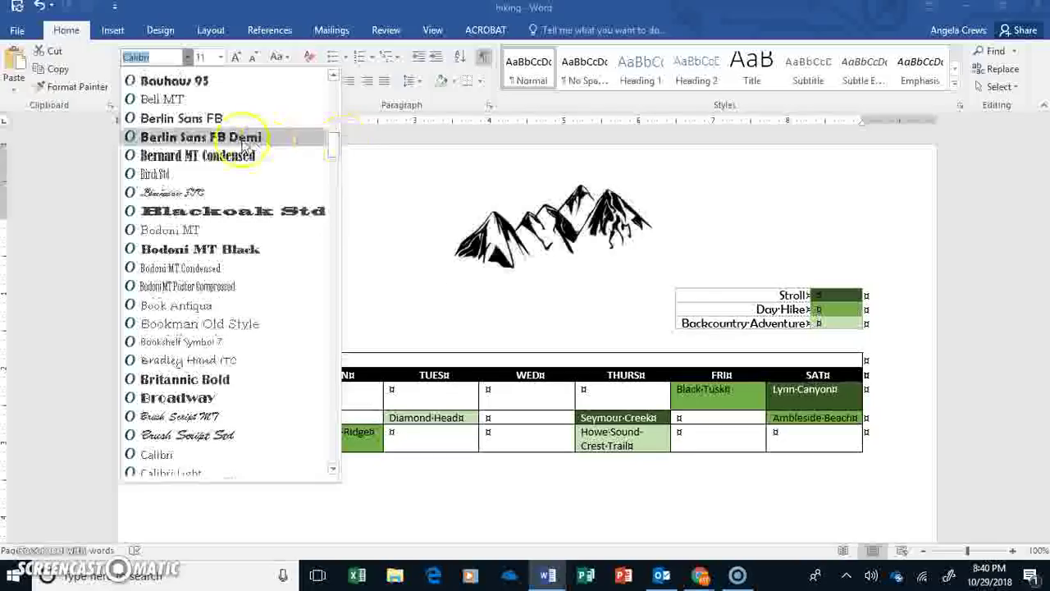
{"action": "left_click", "coordinate": [241, 136]}
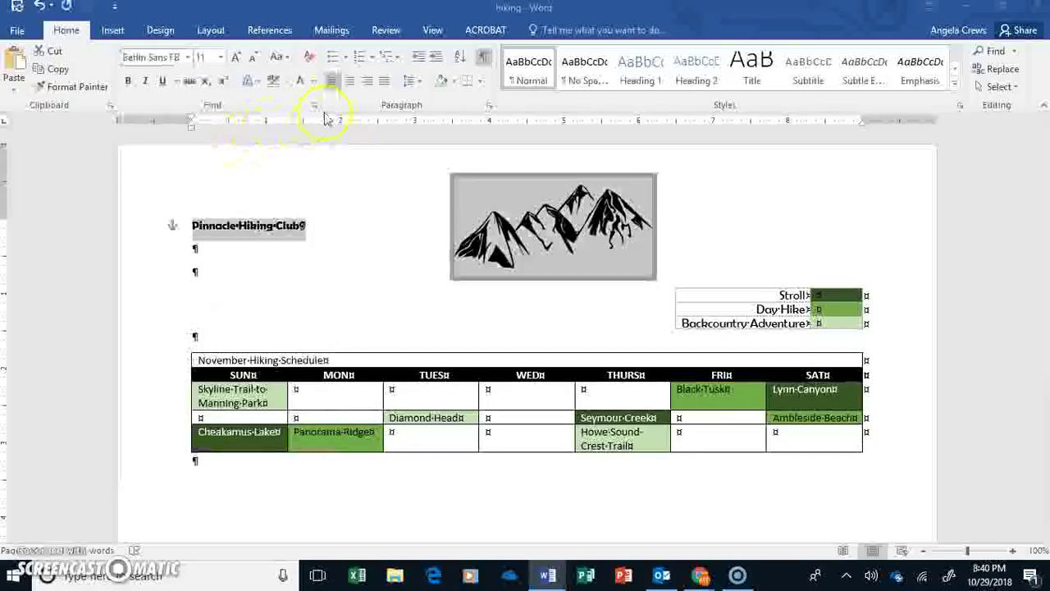
Enlarge the title to 26 pt and centre it on the page
{"action": "left_click", "coordinate": [236, 57]}
{"action": "left_click", "coordinate": [236, 57]}
{"action": "left_click", "coordinate": [235, 58]}
{"action": "left_click", "coordinate": [236, 59]}
{"action": "left_click", "coordinate": [235, 59]}
{"action": "left_click", "coordinate": [235, 59]}
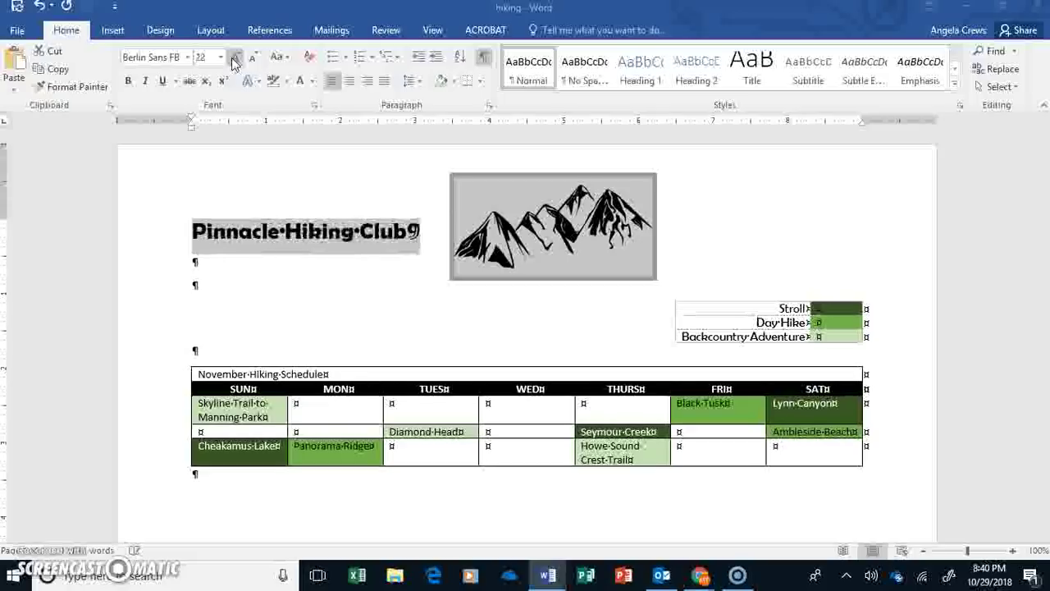
{"action": "left_click", "coordinate": [235, 59]}
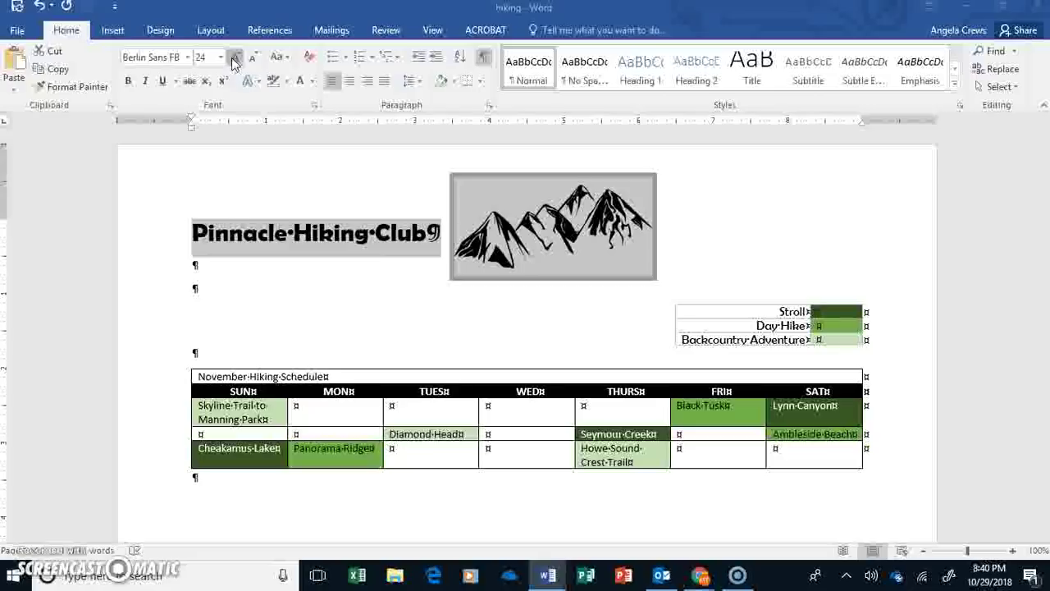
{"action": "left_click", "coordinate": [235, 61]}
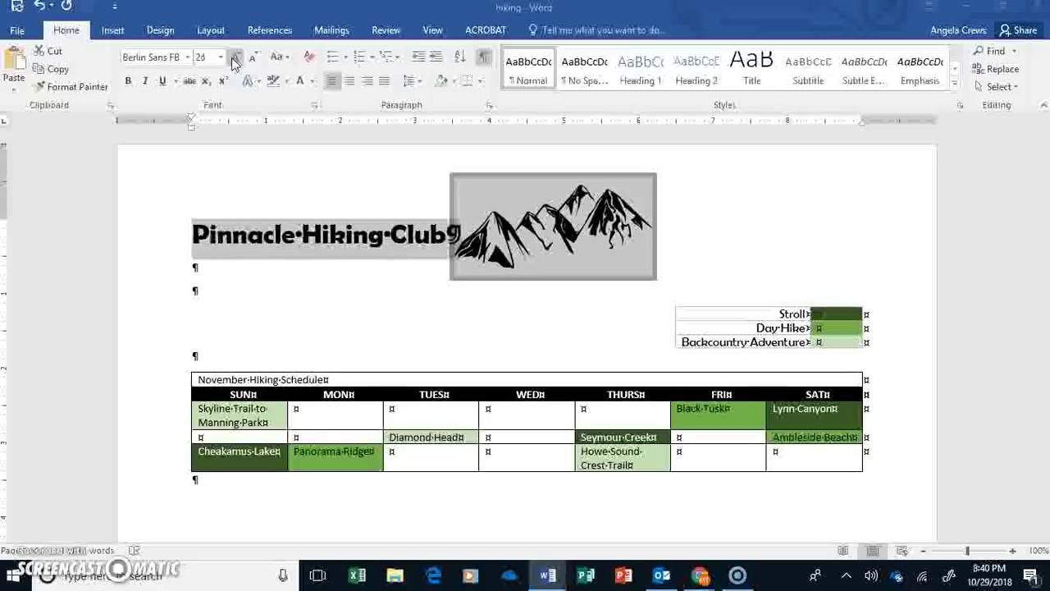
{"action": "left_click", "coordinate": [350, 86]}
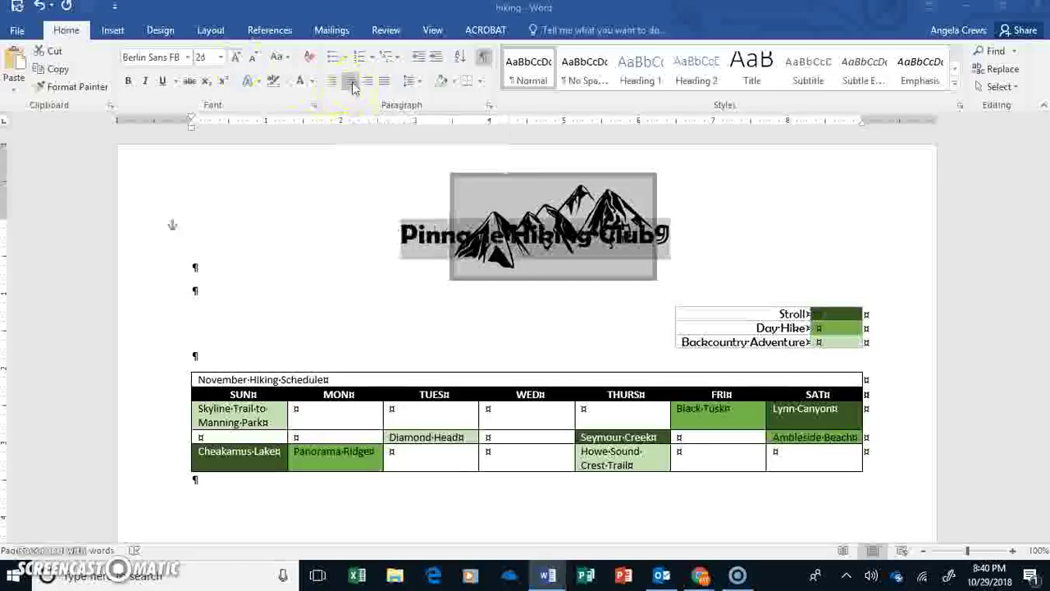
{"action": "left_click", "coordinate": [648, 199]}
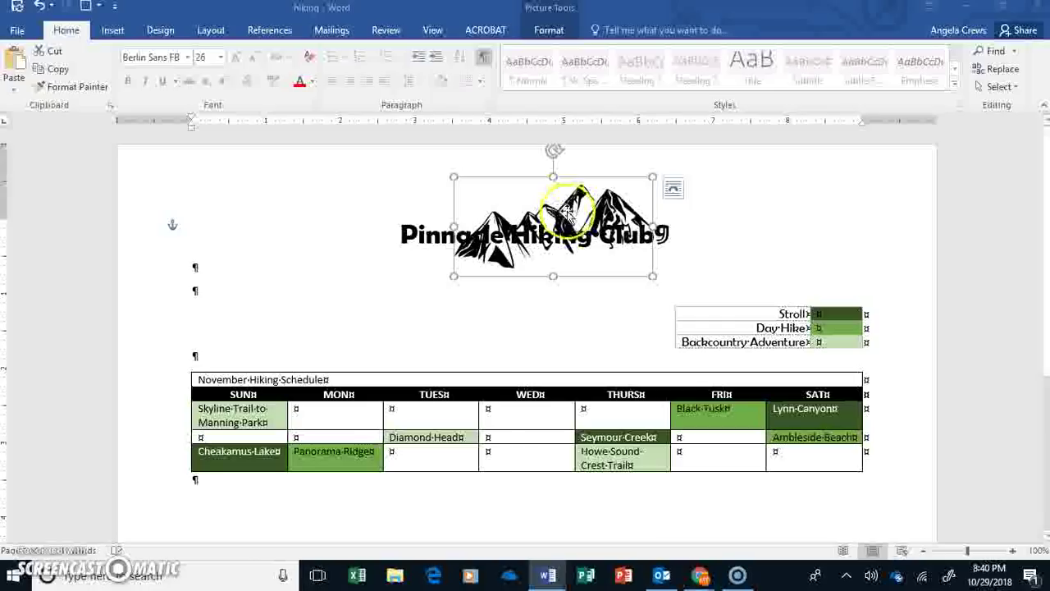
Nudge the mountain picture left and set its text wrapping to Behind Text
{"action": "left_click_drag", "start_coordinate": [565, 207], "coordinate": [543, 206]}
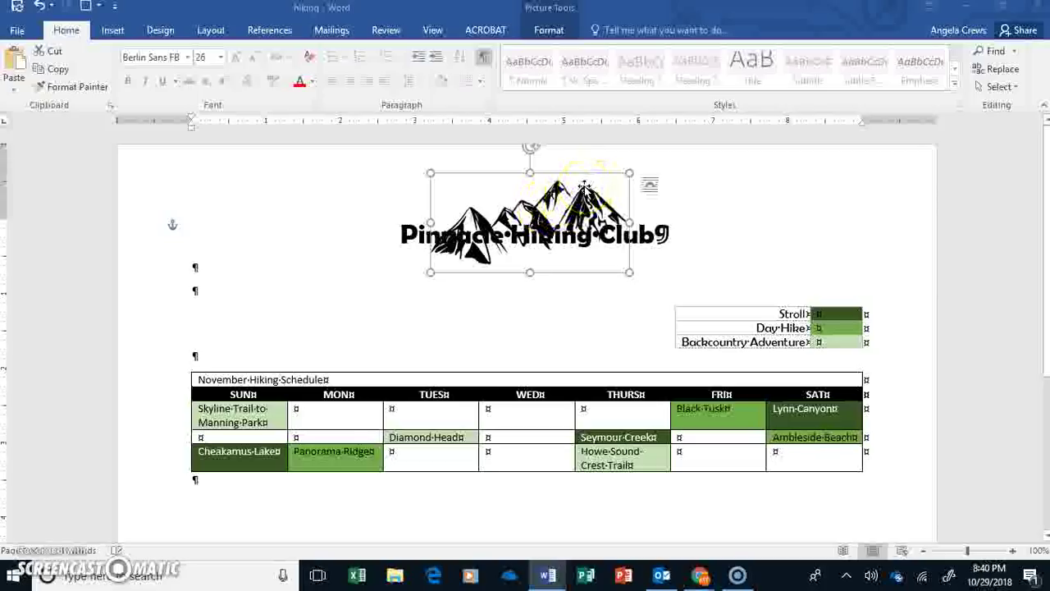
{"action": "left_click", "coordinate": [649, 185]}
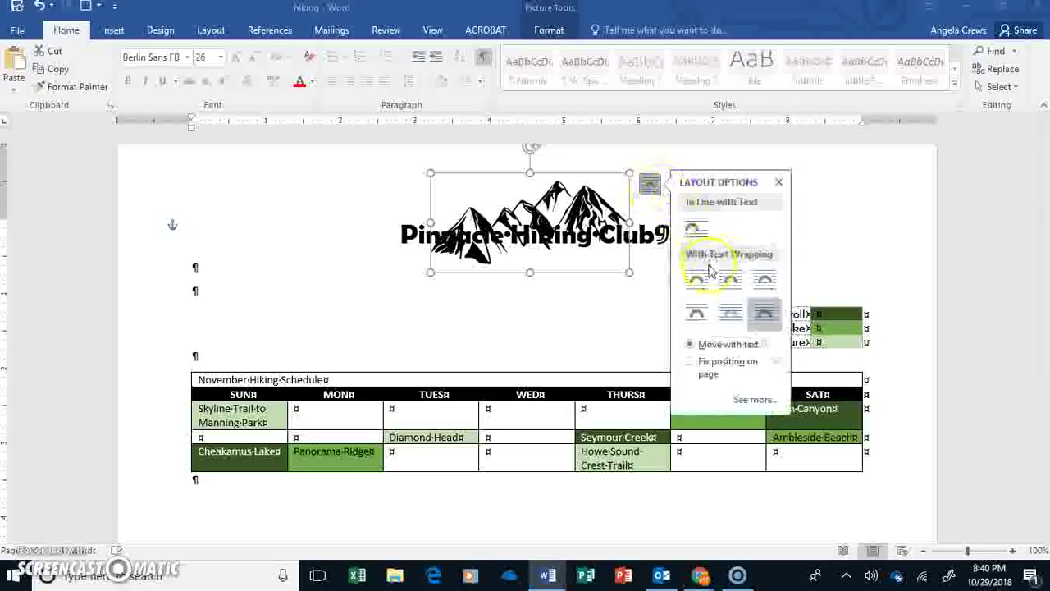
{"action": "left_click", "coordinate": [730, 315]}
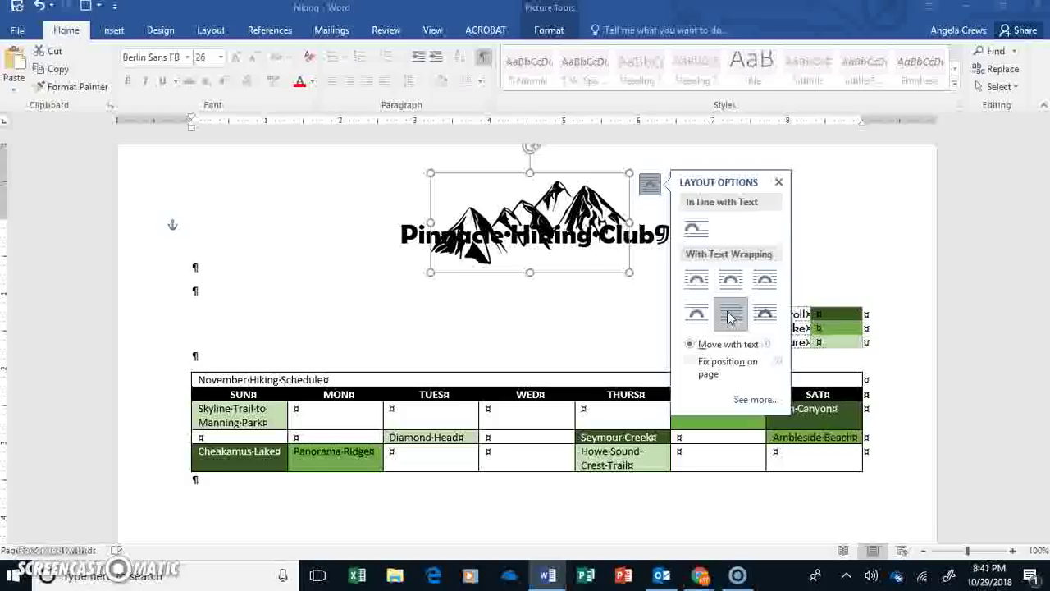
Recolour the mountain picture with the green Recolor swatch
{"action": "left_click", "coordinate": [555, 30]}
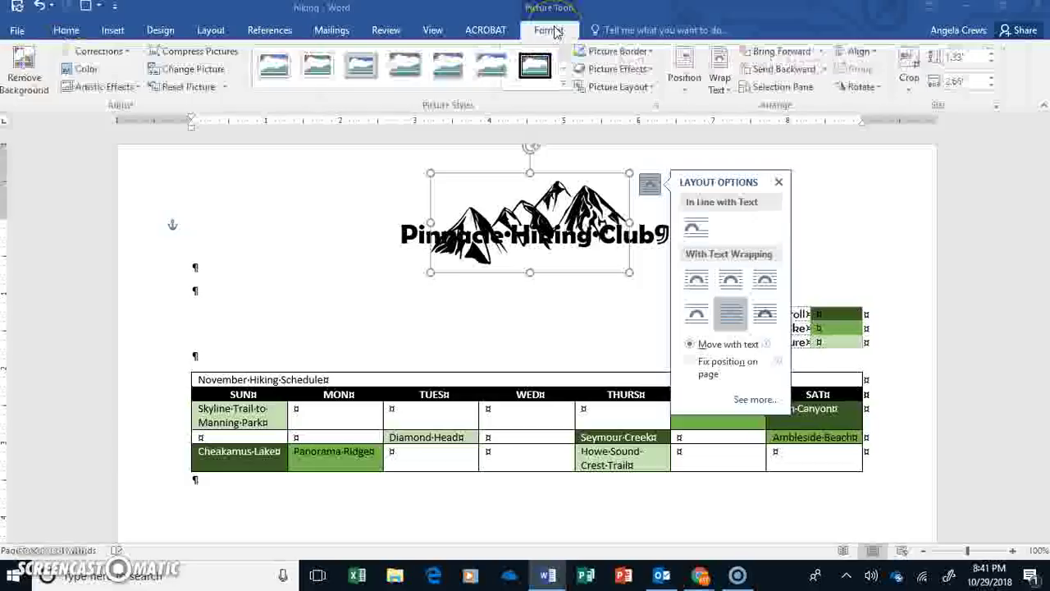
{"action": "left_click", "coordinate": [97, 70]}
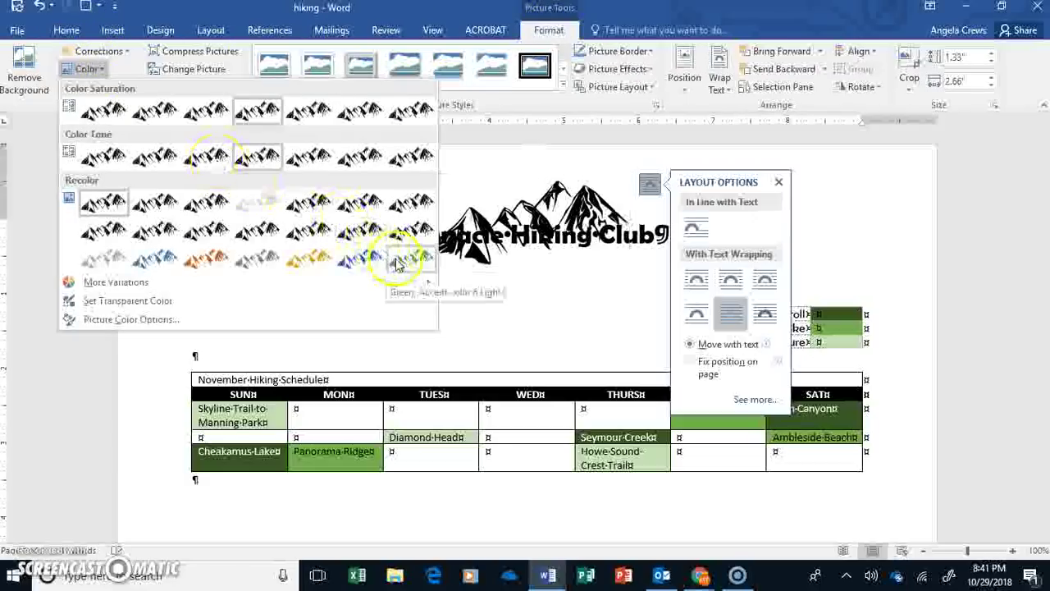
{"action": "left_click", "coordinate": [410, 263]}
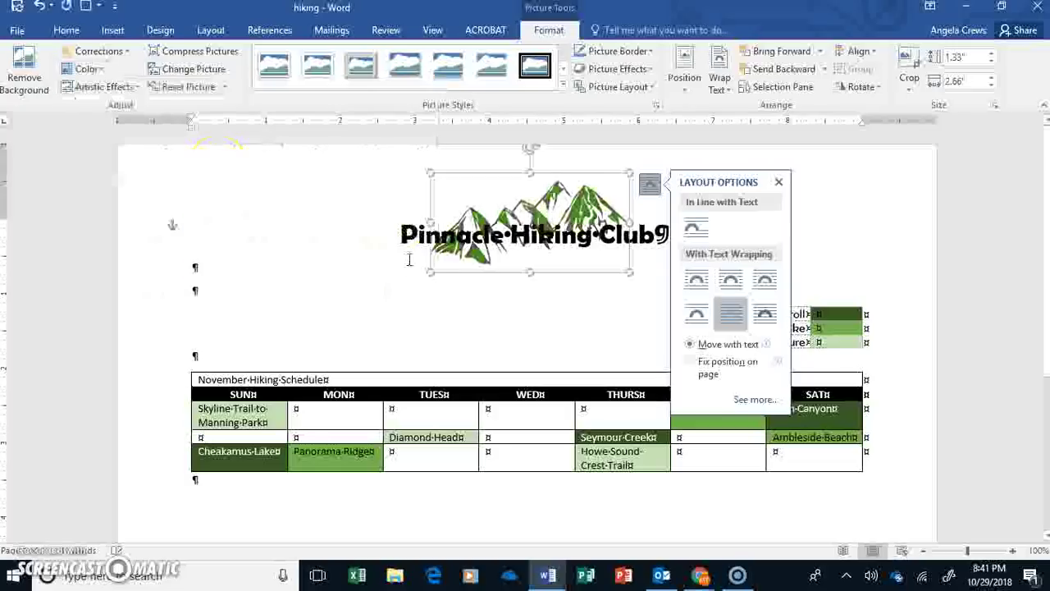
Enlarge the mountain picture to 1.65" × 3.3" and move it up behind the title
{"action": "left_click_drag", "start_coordinate": [430, 275], "coordinate": [405, 300]}
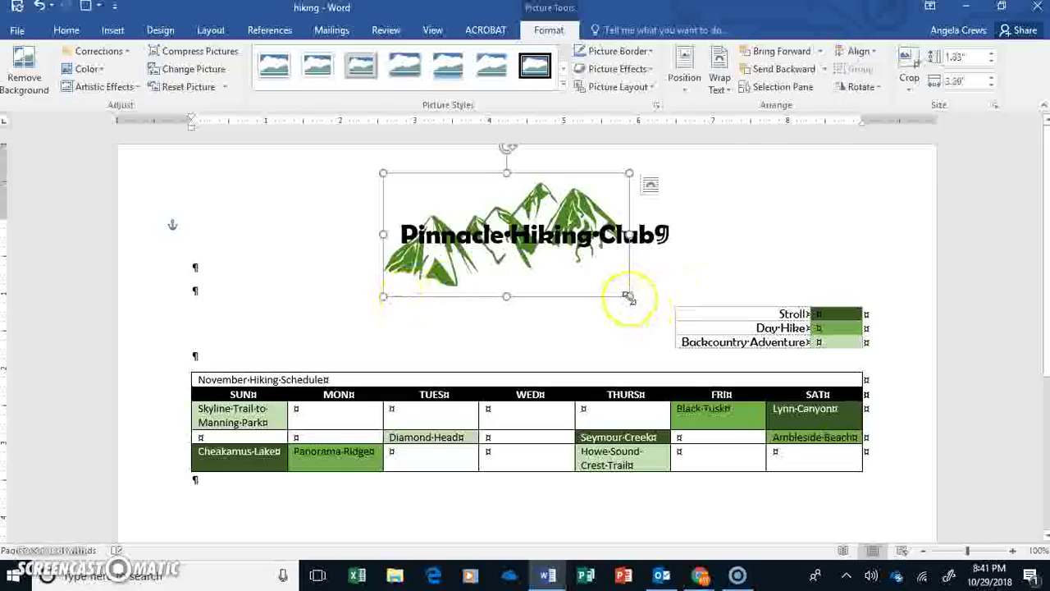
{"action": "left_click_drag", "start_coordinate": [628, 297], "coordinate": [673, 304]}
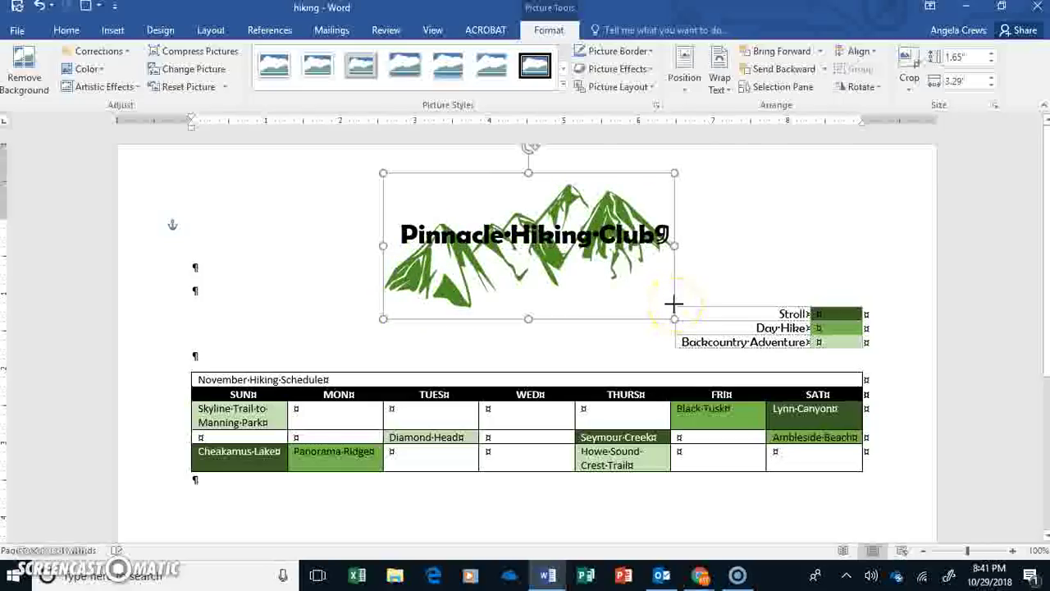
{"action": "left_click_drag", "start_coordinate": [600, 288], "coordinate": [599, 267]}
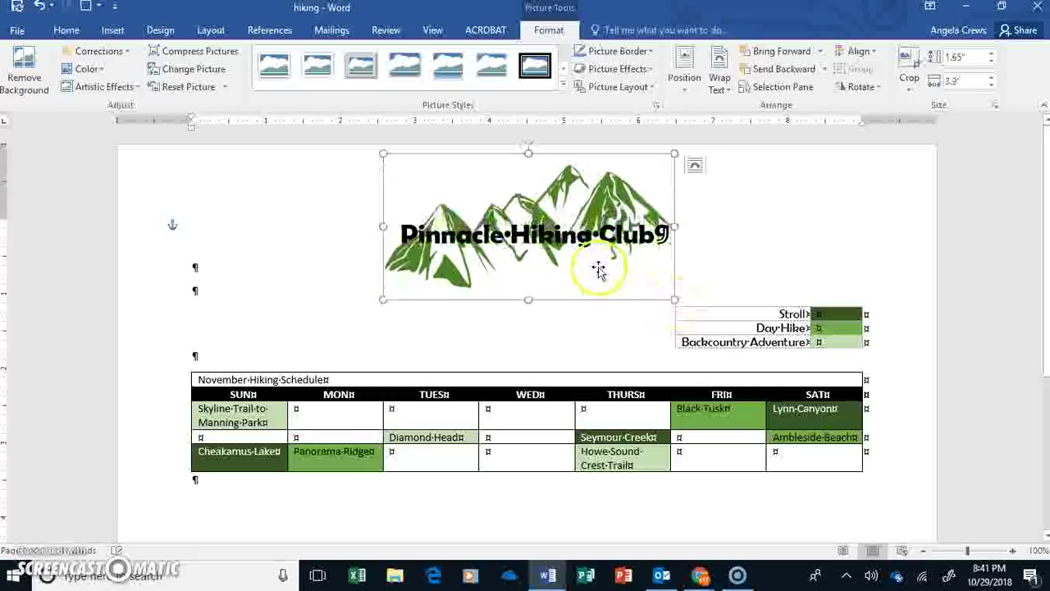
{"action": "left_click", "coordinate": [493, 236]}
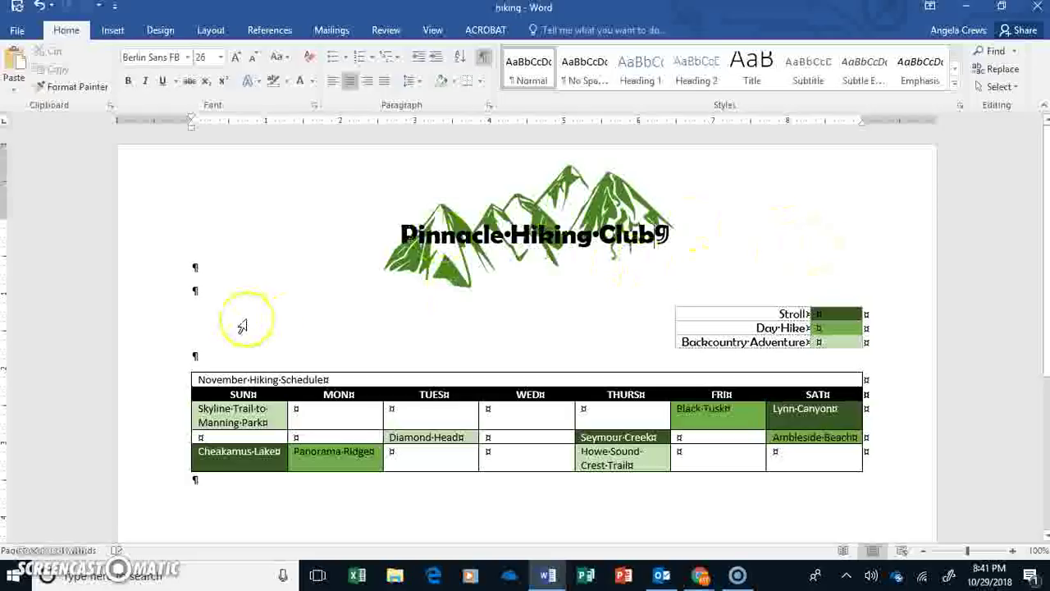
Set the whole November Hiking Schedule table to Berlin Sans FB at 14 pt
{"action": "mouse_move", "coordinate": [185, 371]}
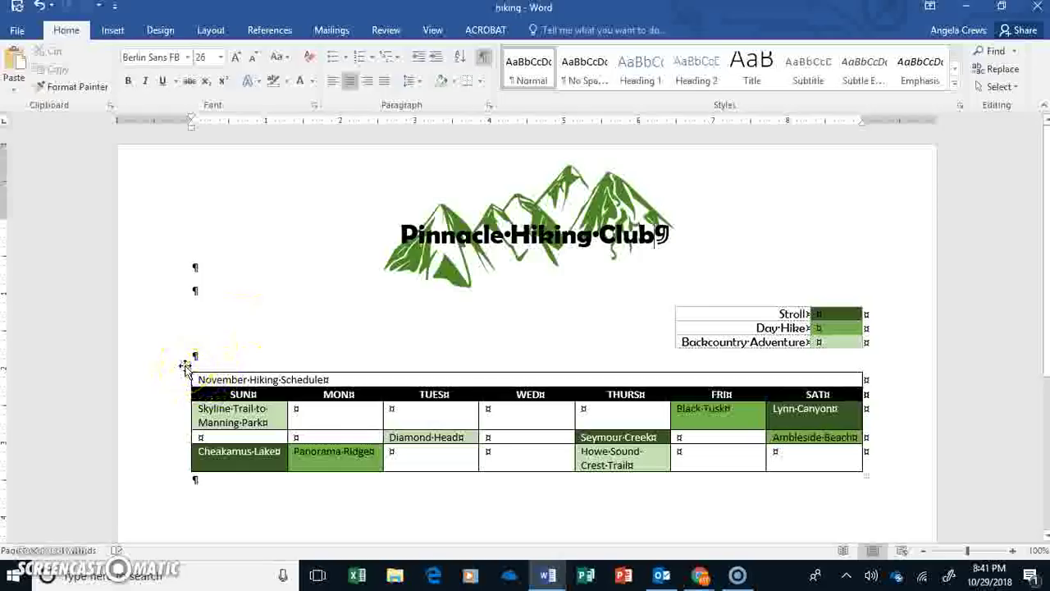
{"action": "left_click", "coordinate": [185, 366]}
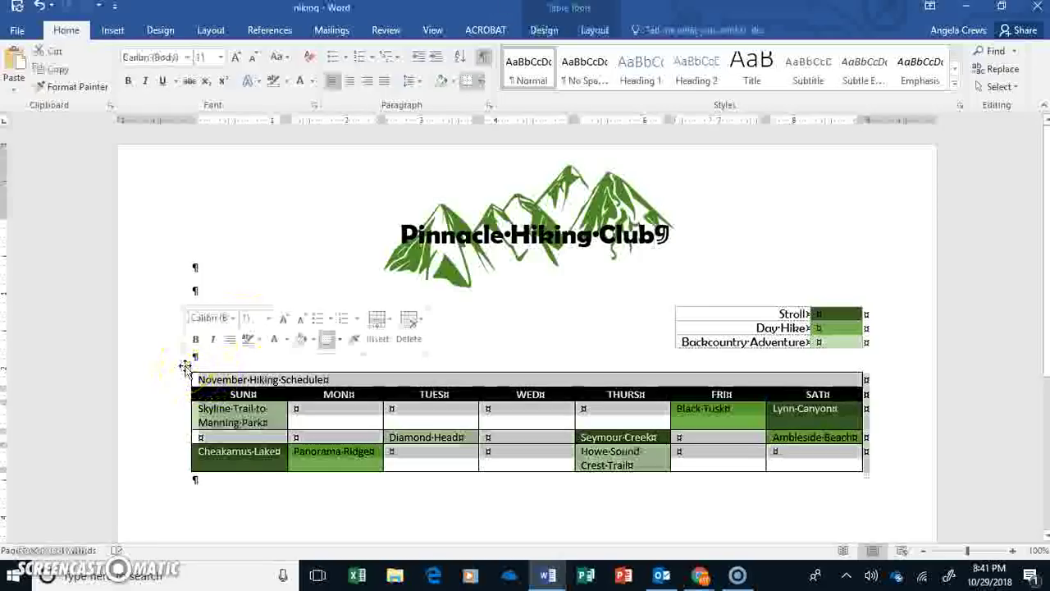
{"action": "left_click", "coordinate": [188, 58]}
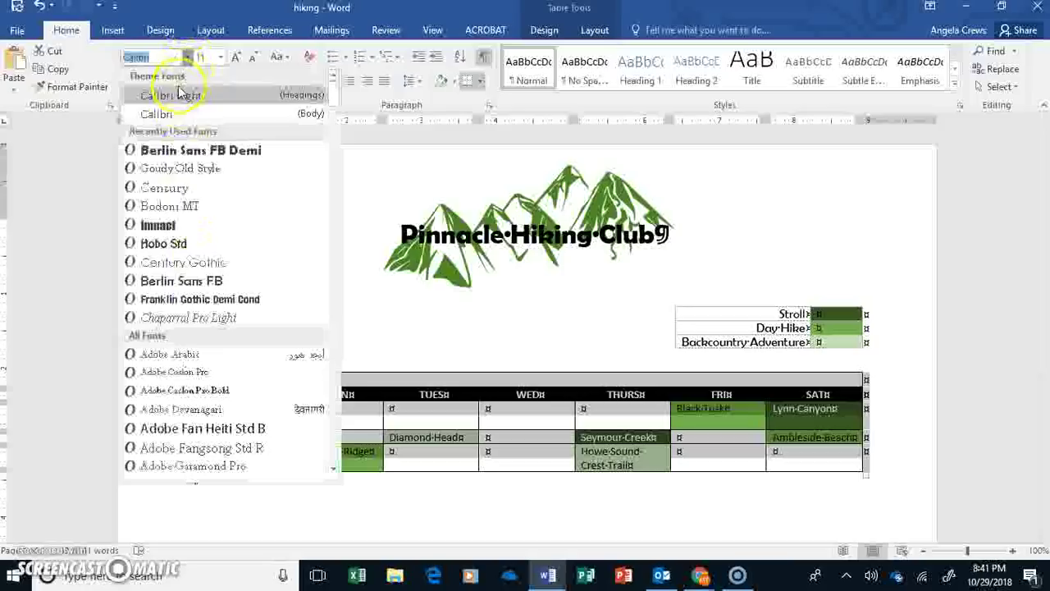
{"action": "left_click", "coordinate": [162, 281]}
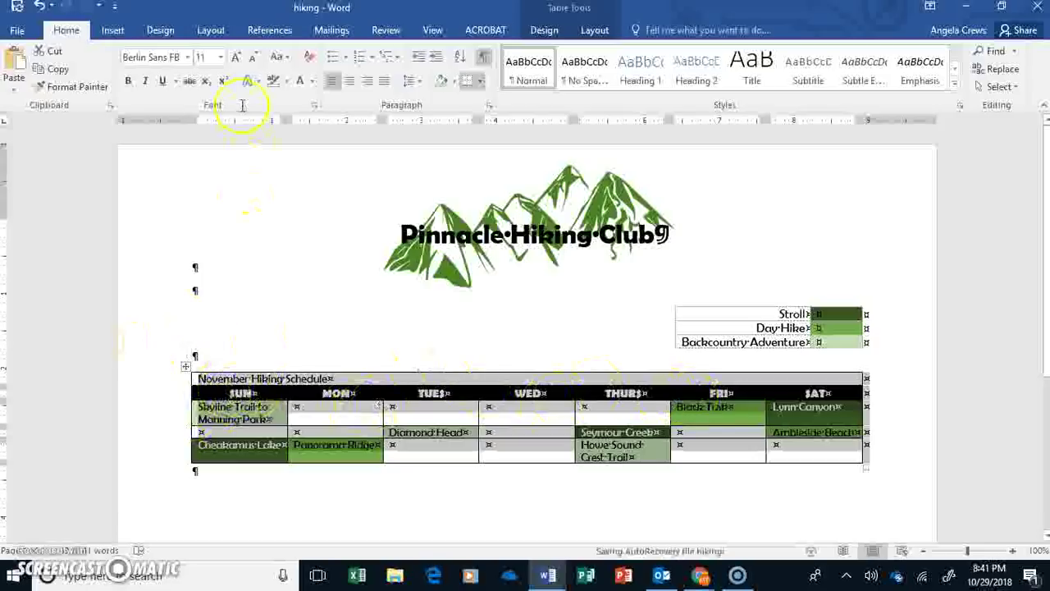
{"action": "left_click", "coordinate": [235, 58]}
{"action": "left_click", "coordinate": [236, 58]}
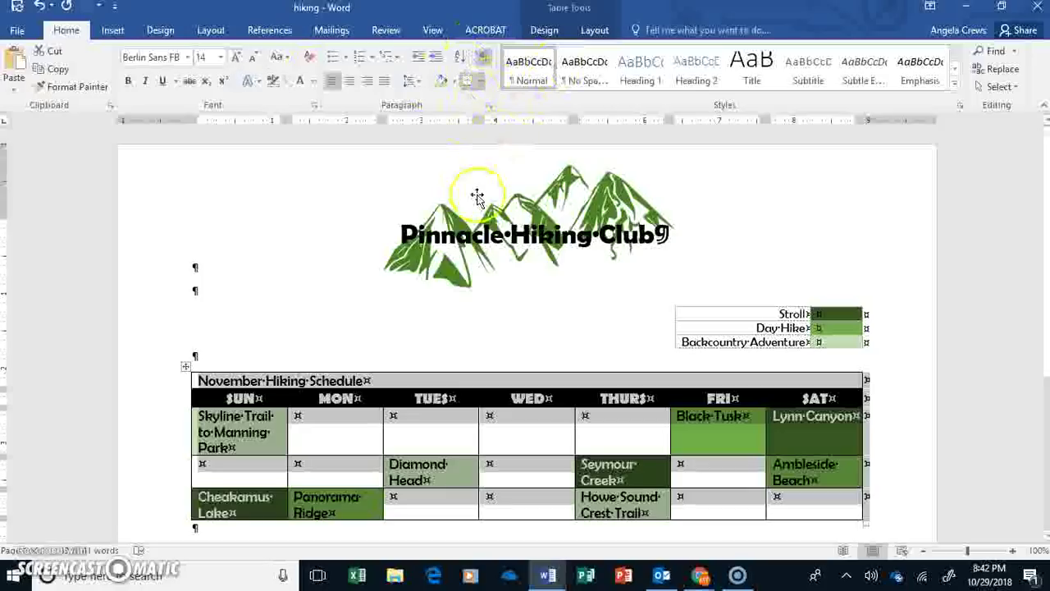
Make the November Hiking Schedule title Berlin Sans FB Demi, two sizes larger, and centred
{"action": "left_click", "coordinate": [374, 376]}
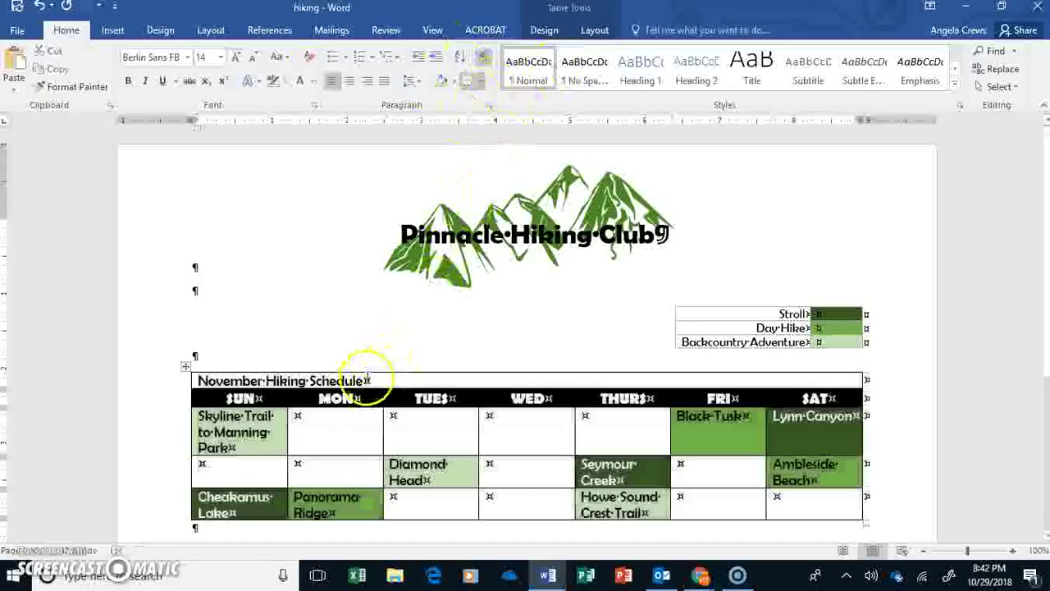
{"action": "left_click", "coordinate": [197, 380]}
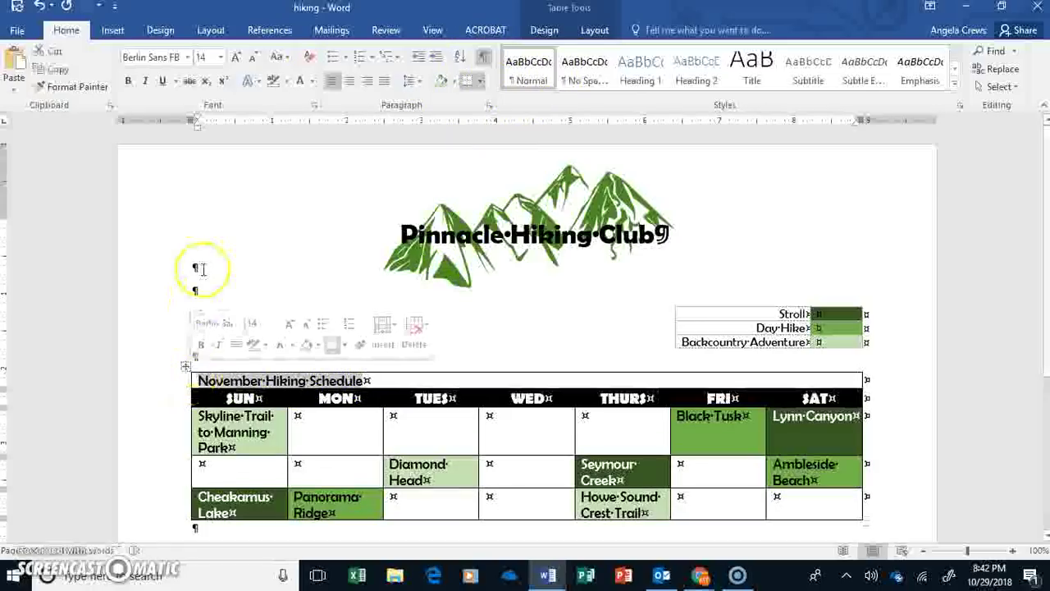
{"action": "left_click", "coordinate": [187, 59]}
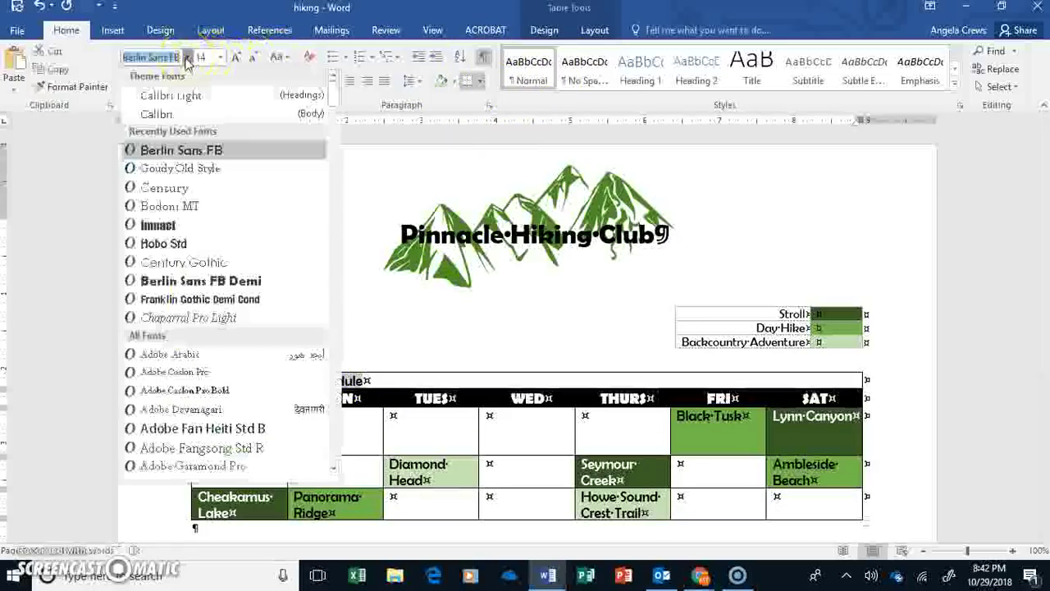
{"action": "left_click", "coordinate": [174, 281]}
{"action": "left_click", "coordinate": [233, 59]}
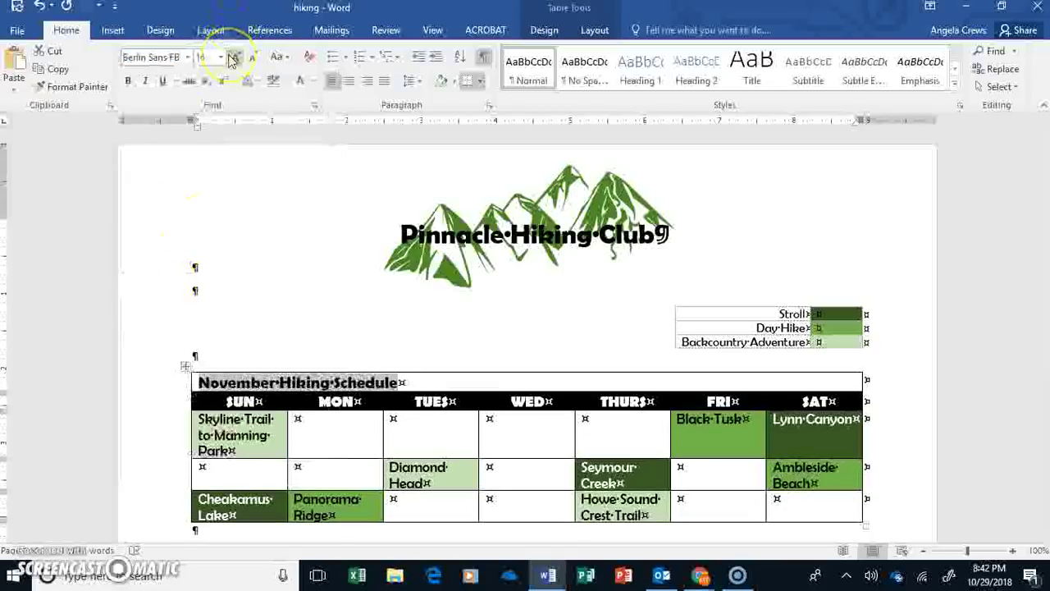
{"action": "left_click", "coordinate": [233, 60]}
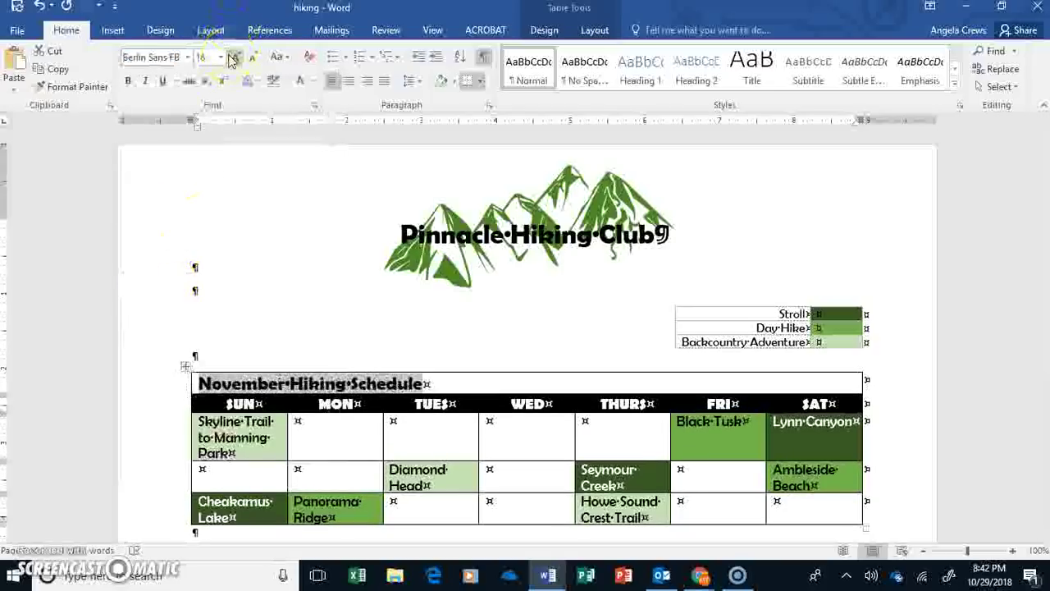
{"action": "left_click", "coordinate": [351, 82]}
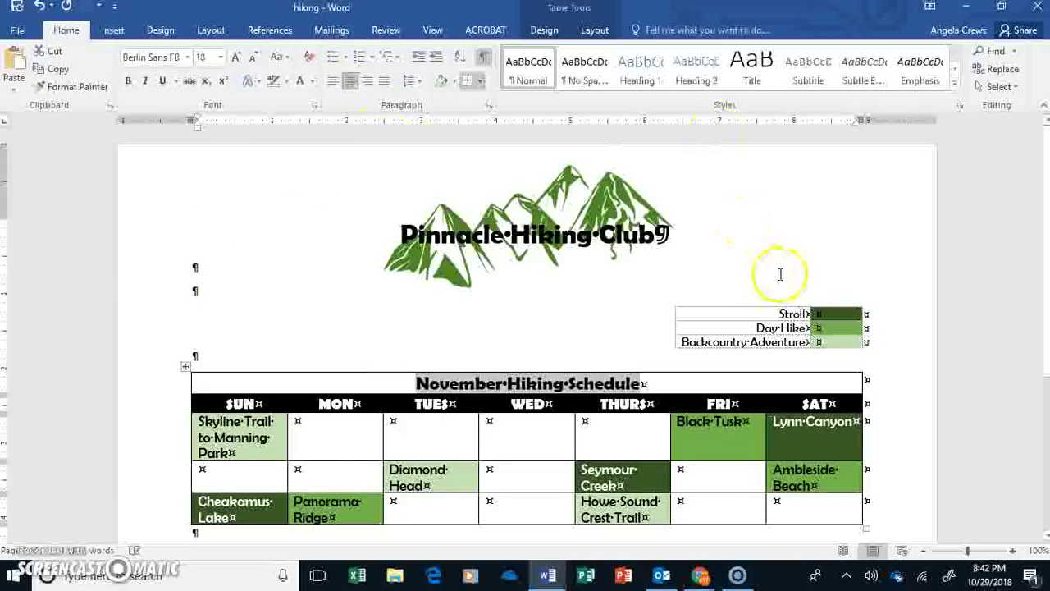
Turn off formatting marks and put the cursor in the Skyline Trail cell
{"action": "left_click_drag", "start_coordinate": [1044, 213], "coordinate": [1045, 243]}
{"action": "left_click", "coordinate": [349, 360]}
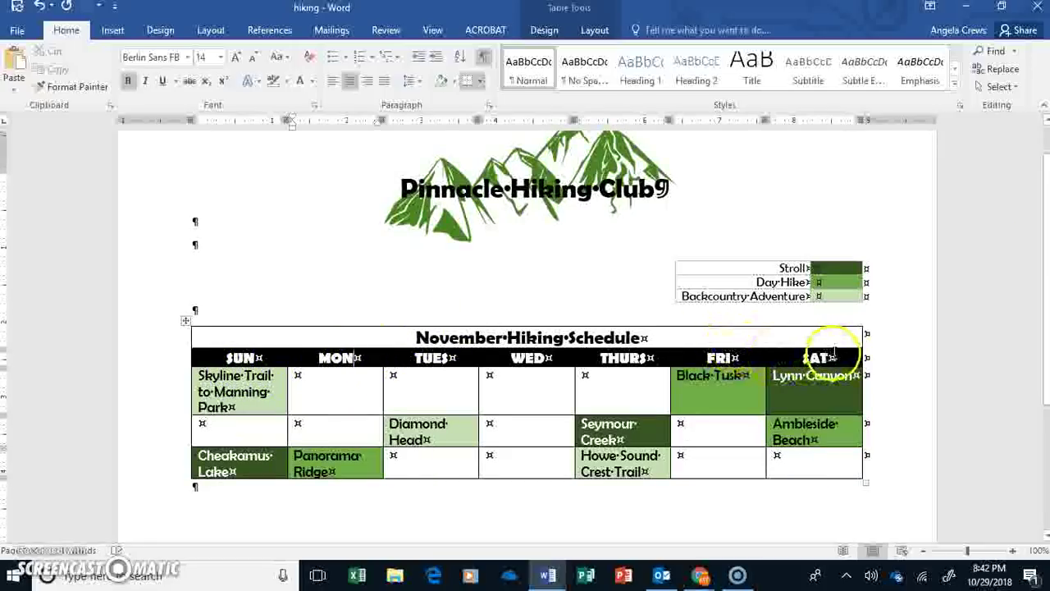
{"action": "left_click", "coordinate": [484, 58]}
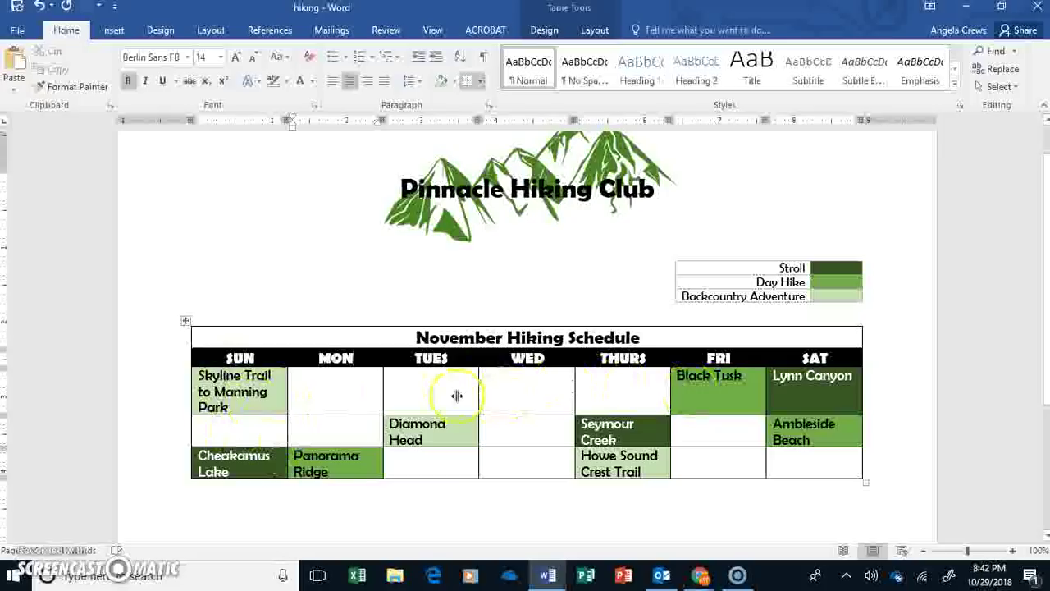
{"action": "left_click", "coordinate": [265, 403]}
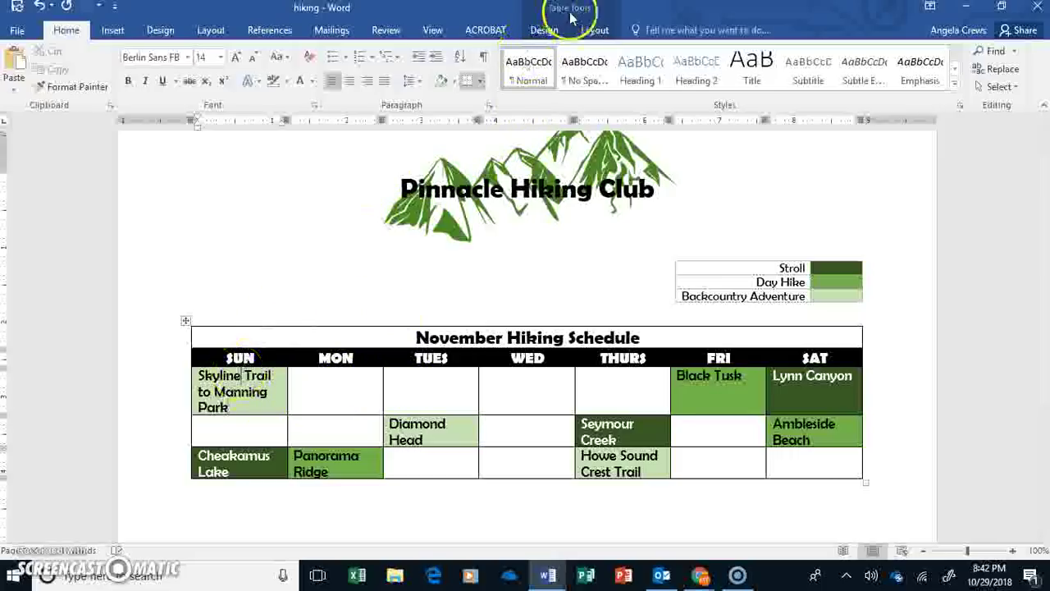
Erase borders so Skyline Trail spans SUN–TUES and Howe Sound Crest Trail spans THURS–SAT
{"action": "left_click", "coordinate": [546, 32]}
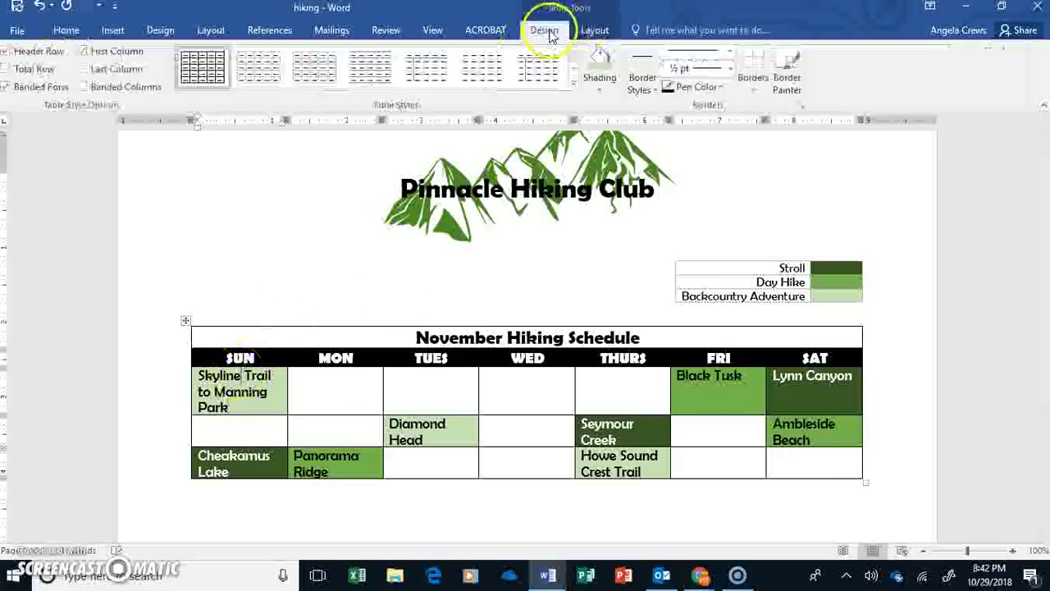
{"action": "left_click", "coordinate": [595, 30]}
{"action": "left_click", "coordinate": [168, 77]}
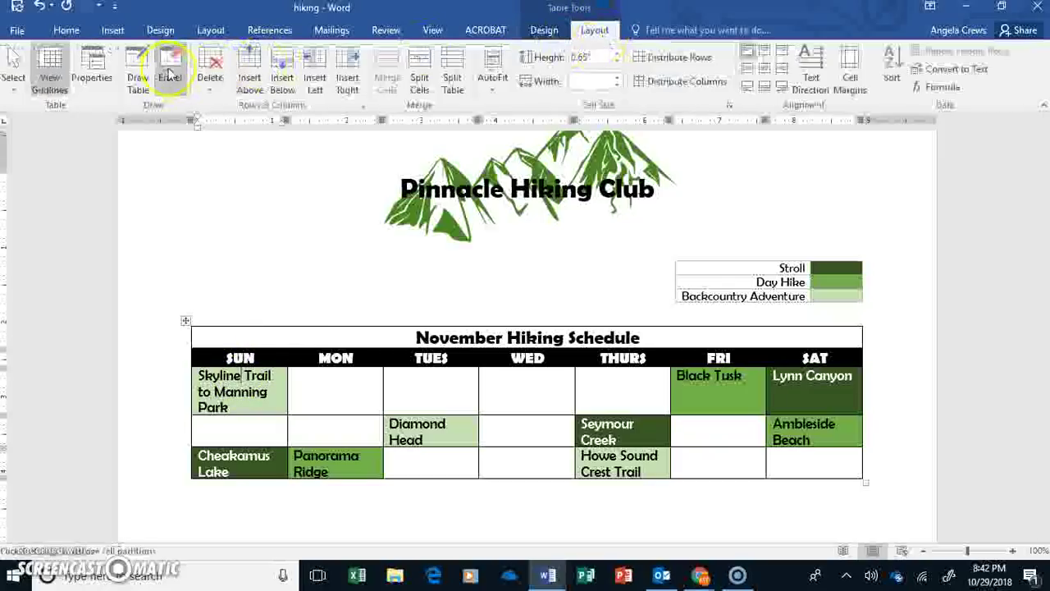
{"action": "left_click", "coordinate": [289, 386]}
{"action": "left_click", "coordinate": [383, 374]}
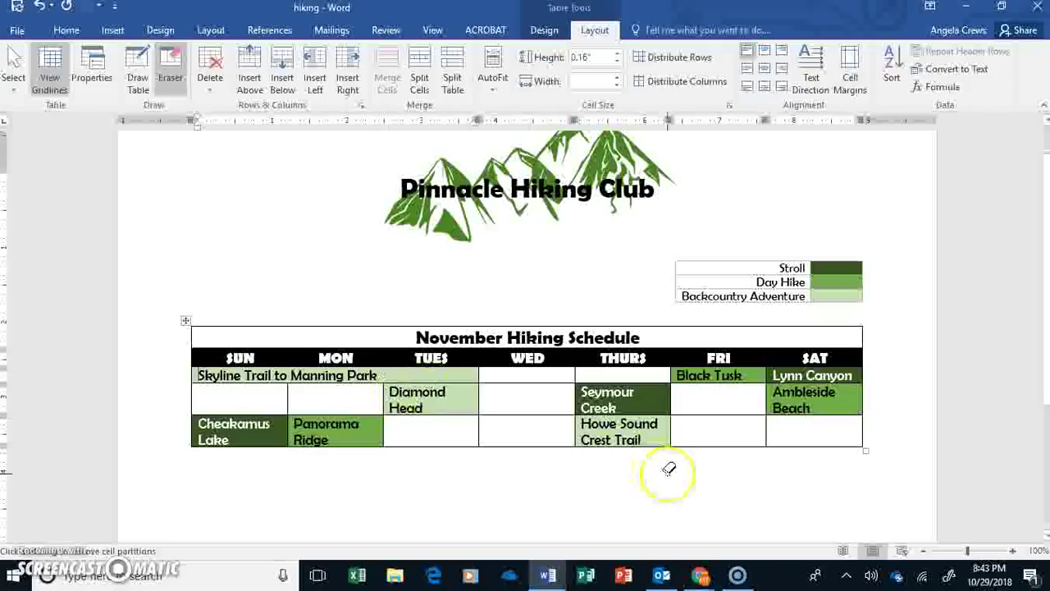
{"action": "left_click", "coordinate": [669, 429]}
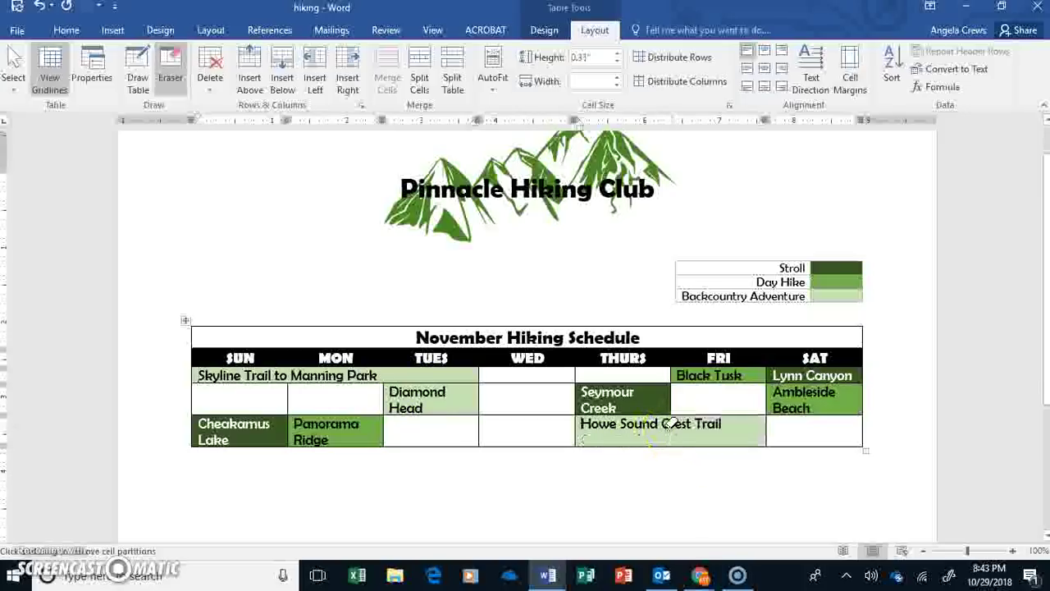
{"action": "left_click", "coordinate": [770, 427]}
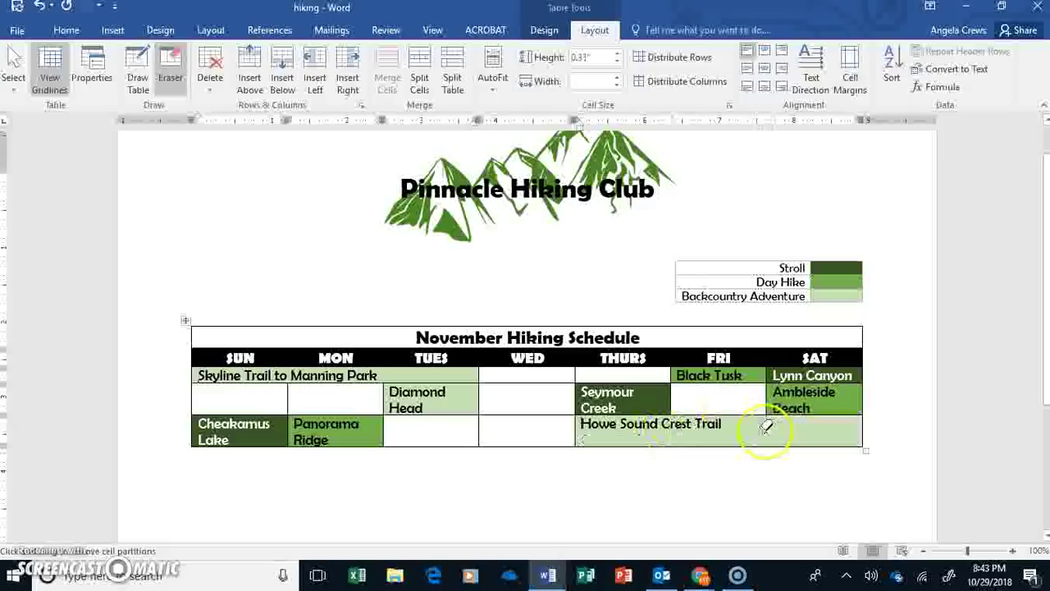
Merge Diamond Head across TUES–WED, undoing mistaken erasures, then turn off the Eraser
{"action": "left_click", "coordinate": [305, 390]}
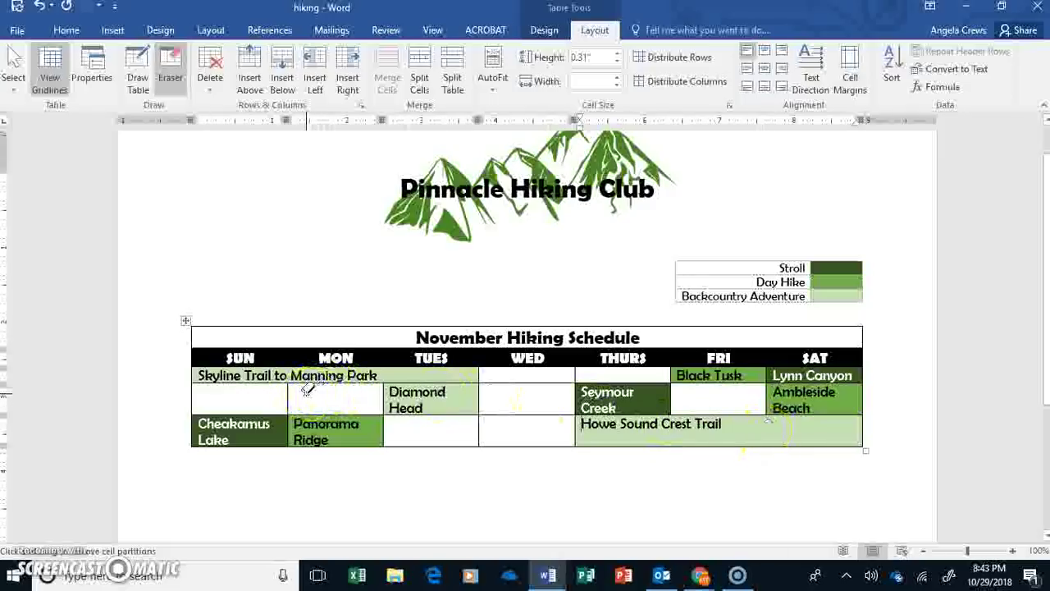
{"action": "left_click", "coordinate": [373, 396]}
{"action": "left_click", "coordinate": [490, 390]}
{"action": "left_click", "coordinate": [480, 391]}
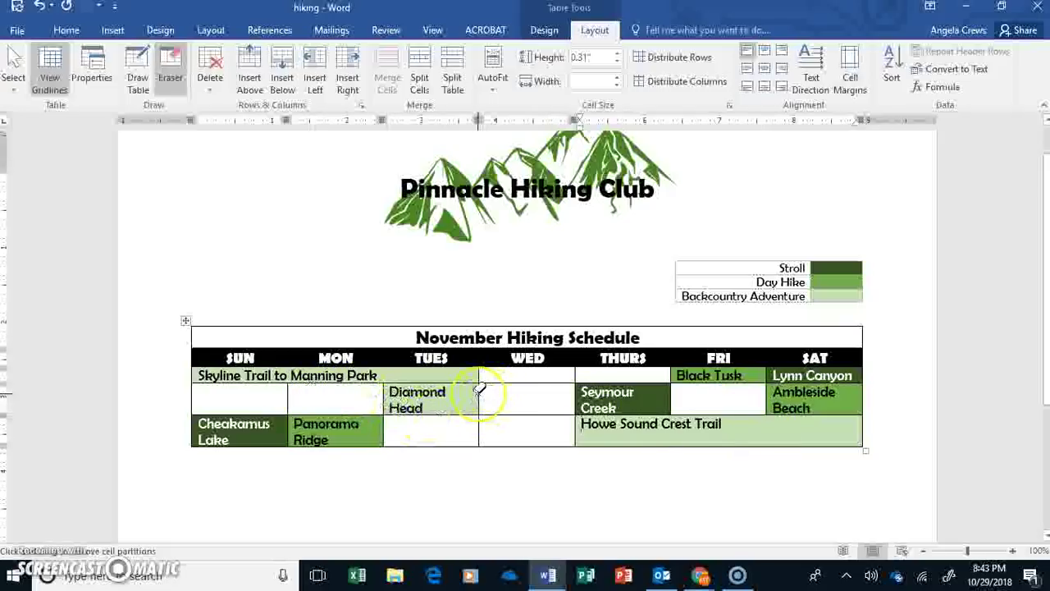
{"action": "left_click", "coordinate": [283, 391]}
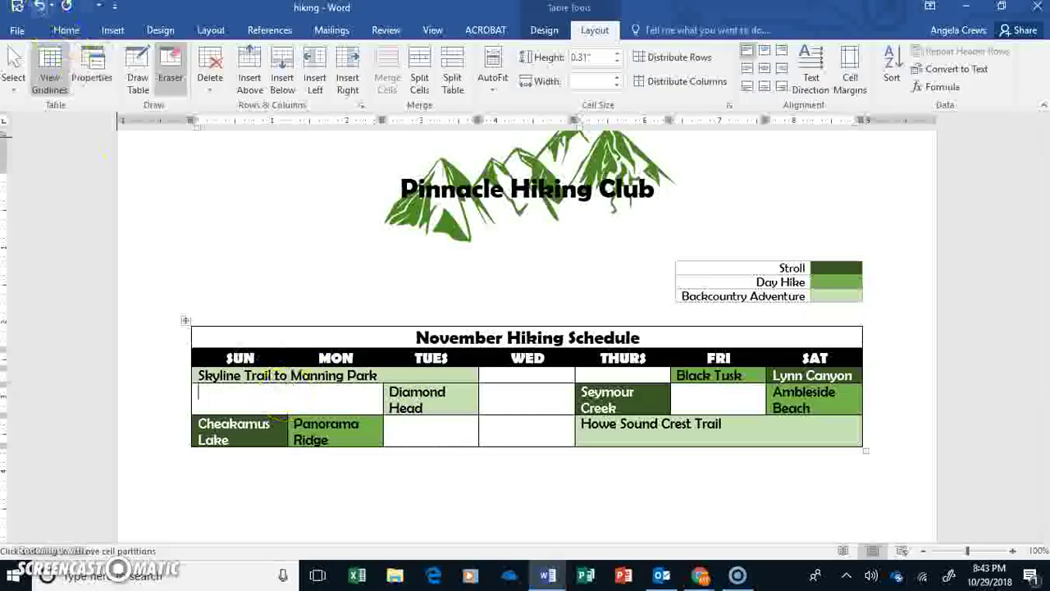
{"action": "left_click", "coordinate": [38, 5]}
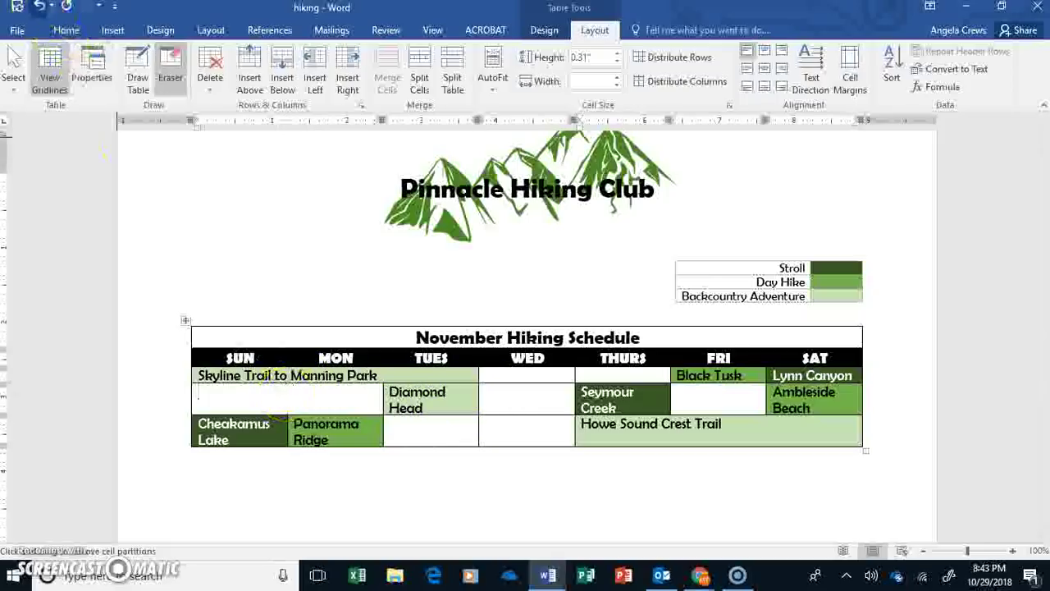
{"action": "left_click", "coordinate": [385, 398]}
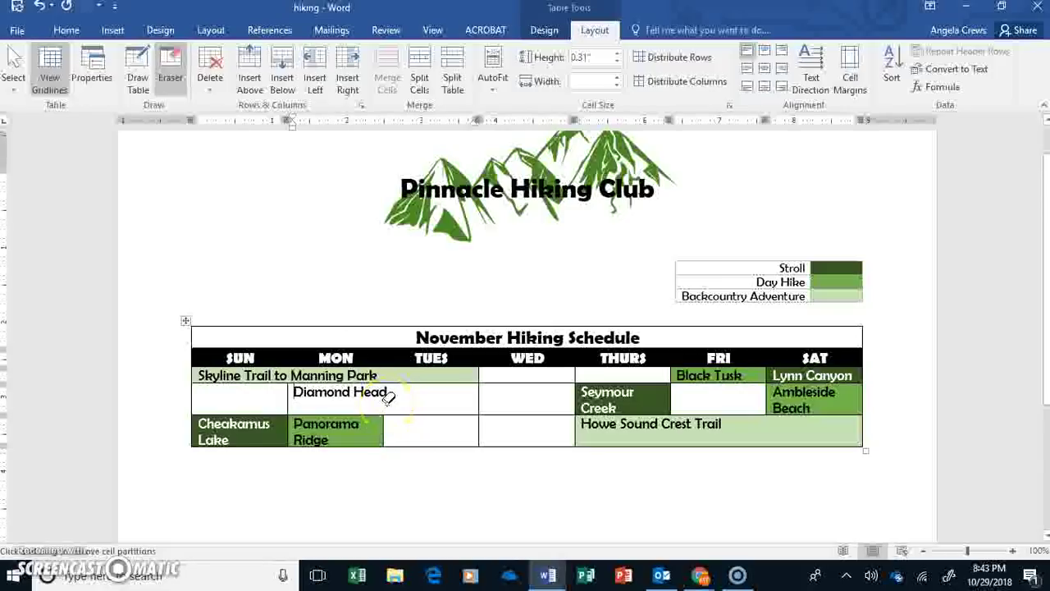
{"action": "left_click", "coordinate": [41, 8]}
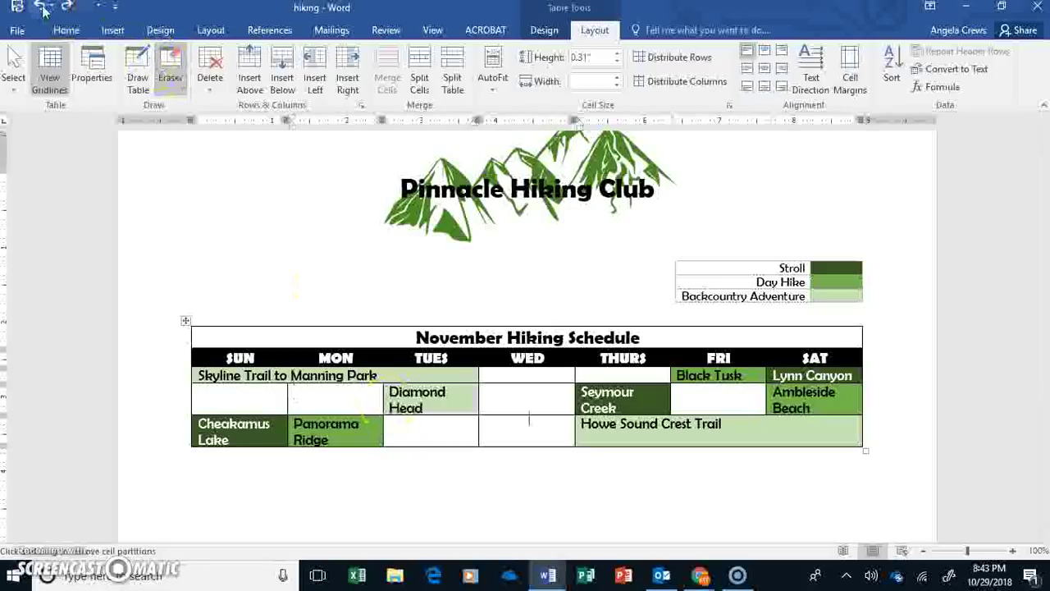
{"action": "left_click", "coordinate": [480, 394]}
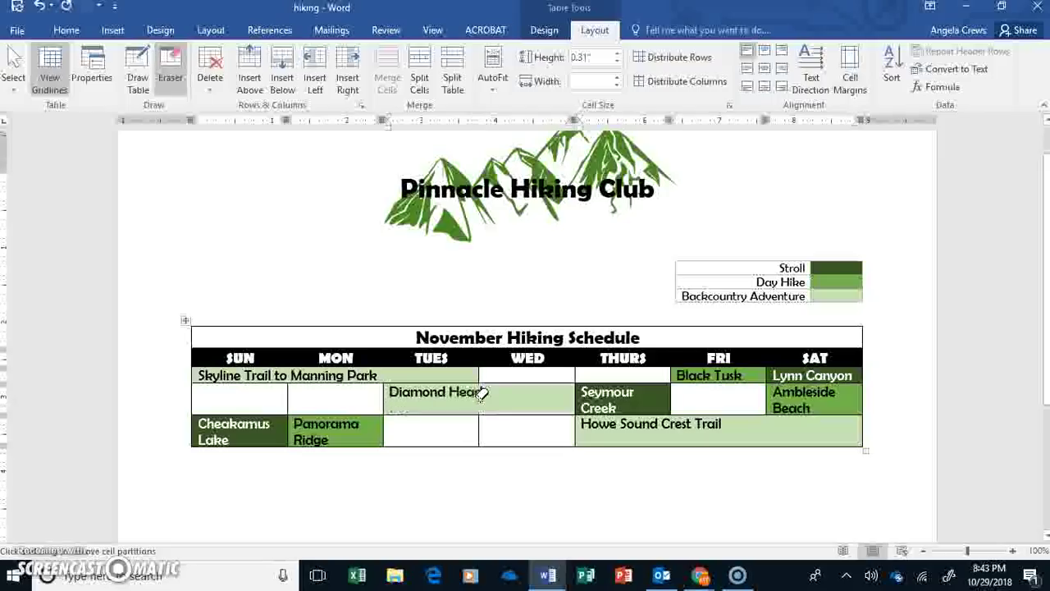
{"action": "left_click", "coordinate": [170, 71]}
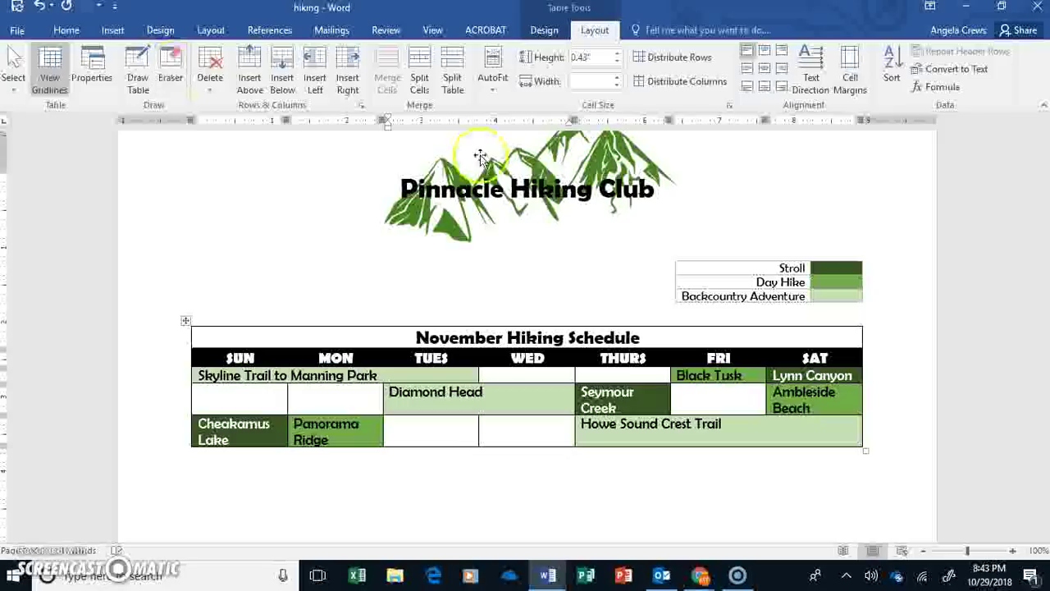
{"action": "left_click", "coordinate": [623, 410]}
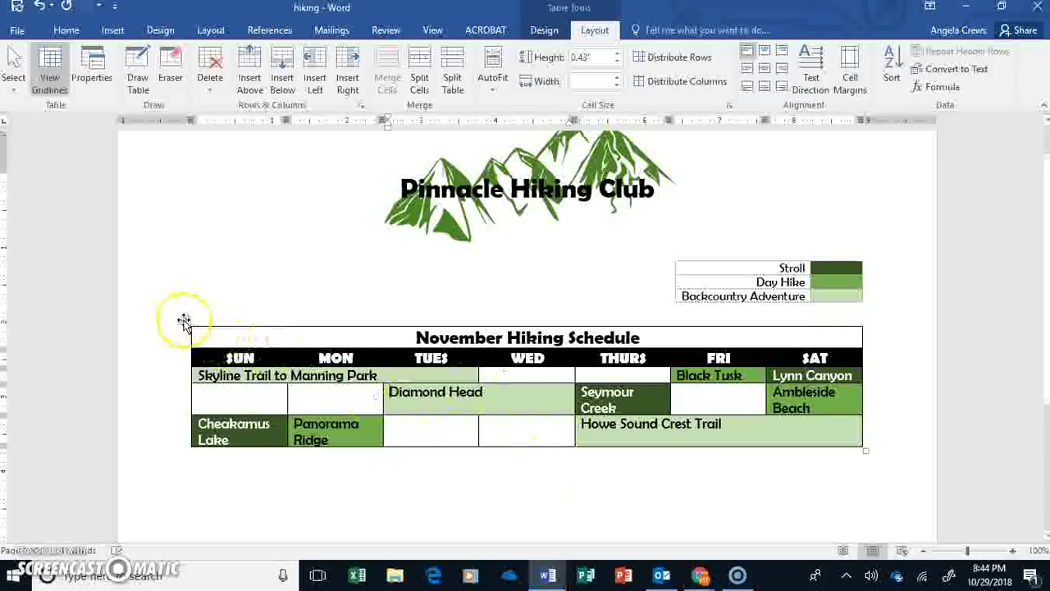
Align all schedule table text to the centre of its cells, horizontally and vertically
{"action": "left_click", "coordinate": [183, 320]}
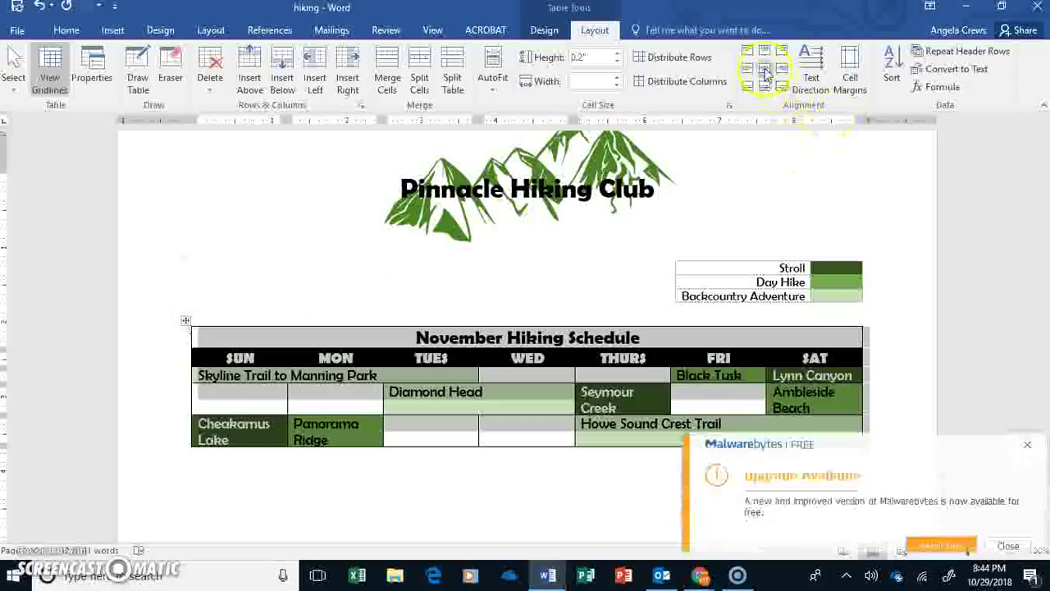
{"action": "left_click", "coordinate": [1039, 433]}
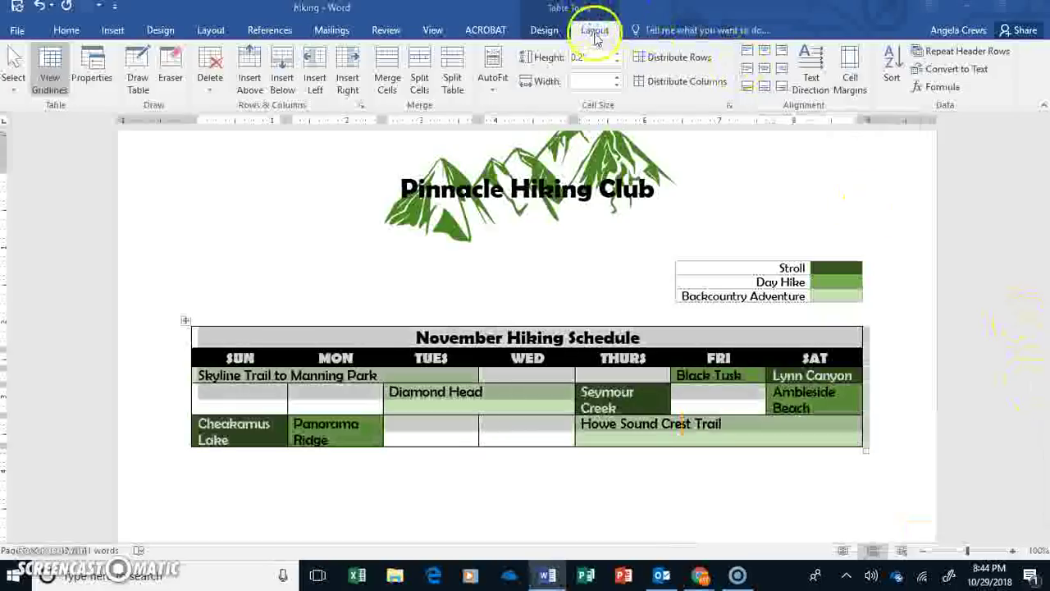
{"action": "left_click", "coordinate": [765, 76]}
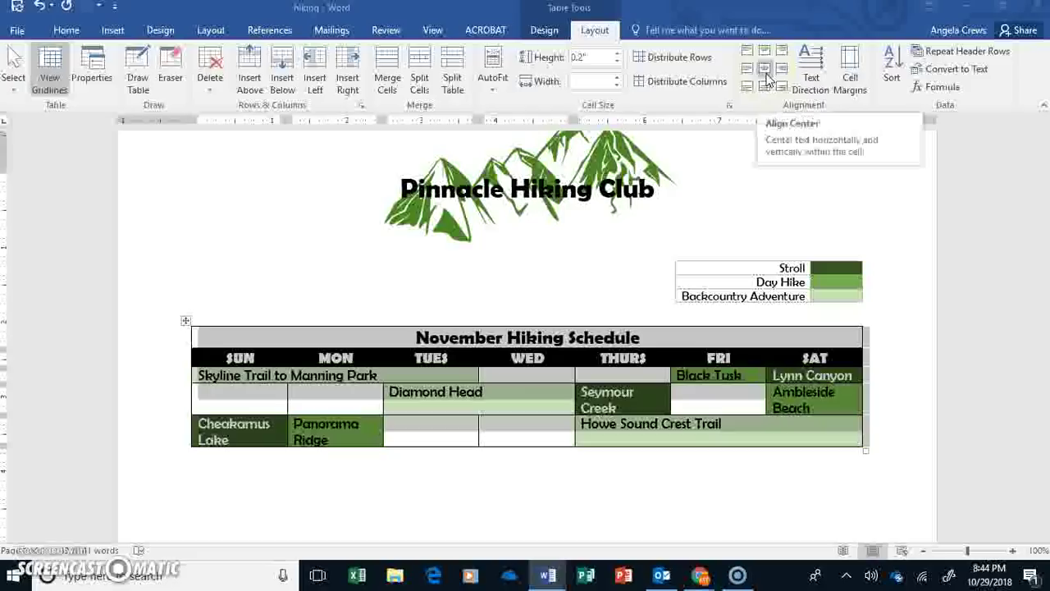
{"action": "left_click", "coordinate": [765, 75]}
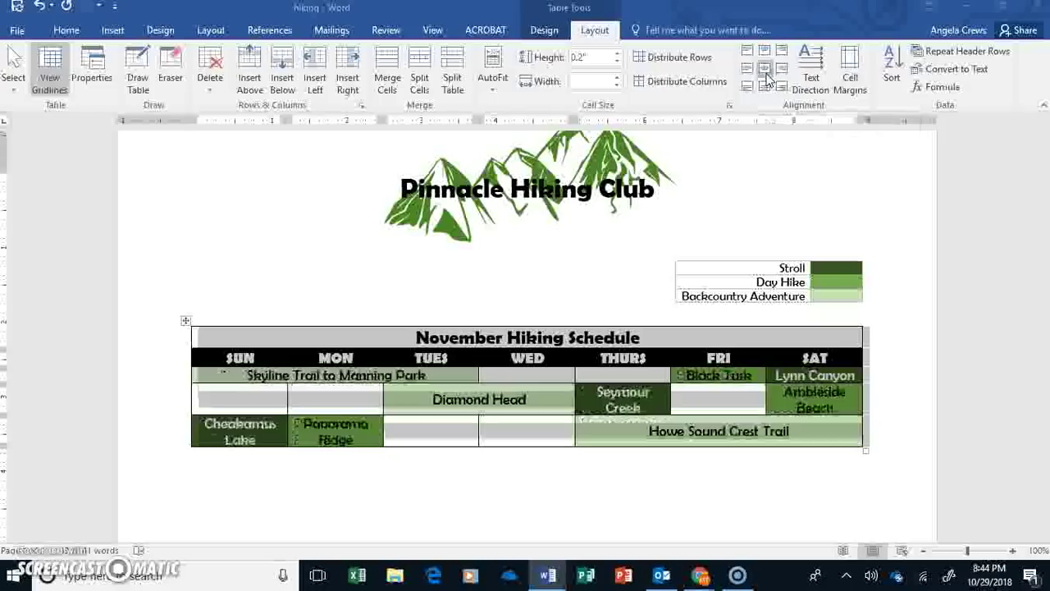
{"action": "left_click", "coordinate": [579, 508]}
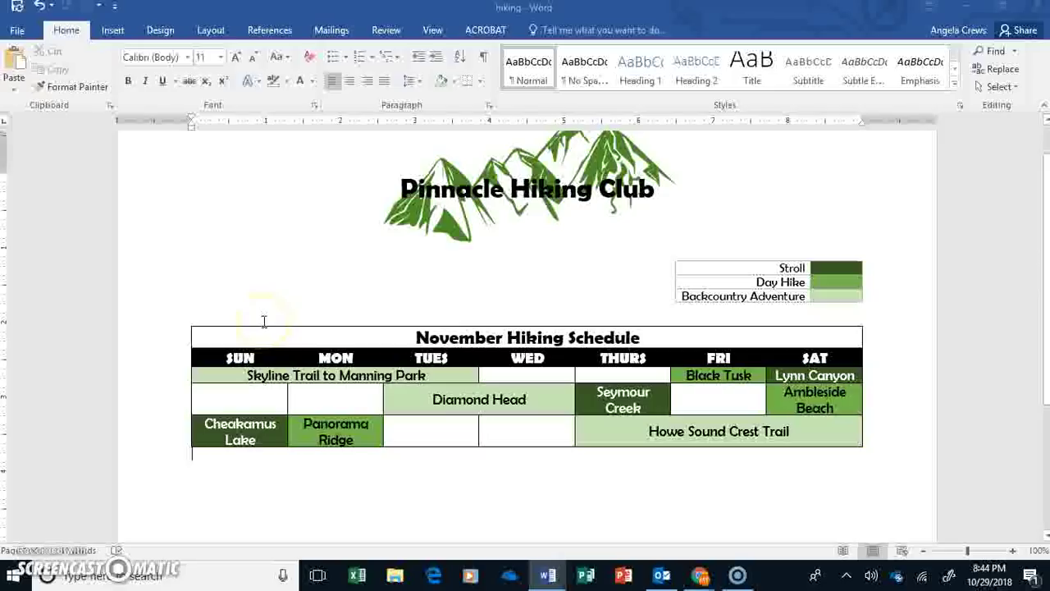
Give every cell of the schedule table grey 1 pt borders through Borders and Shading
{"action": "mouse_move", "coordinate": [188, 322]}
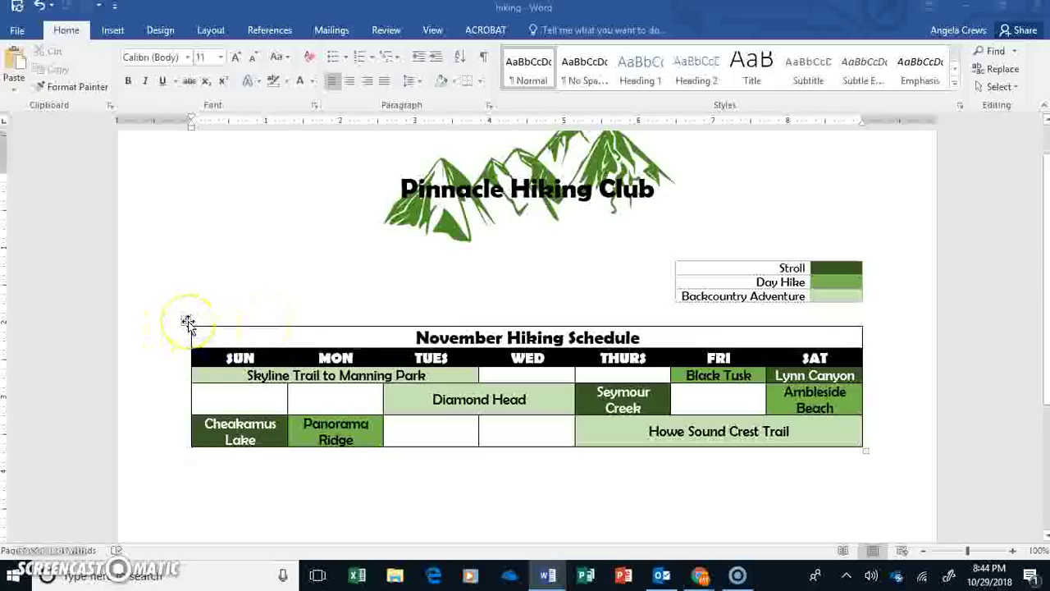
{"action": "left_click", "coordinate": [188, 322]}
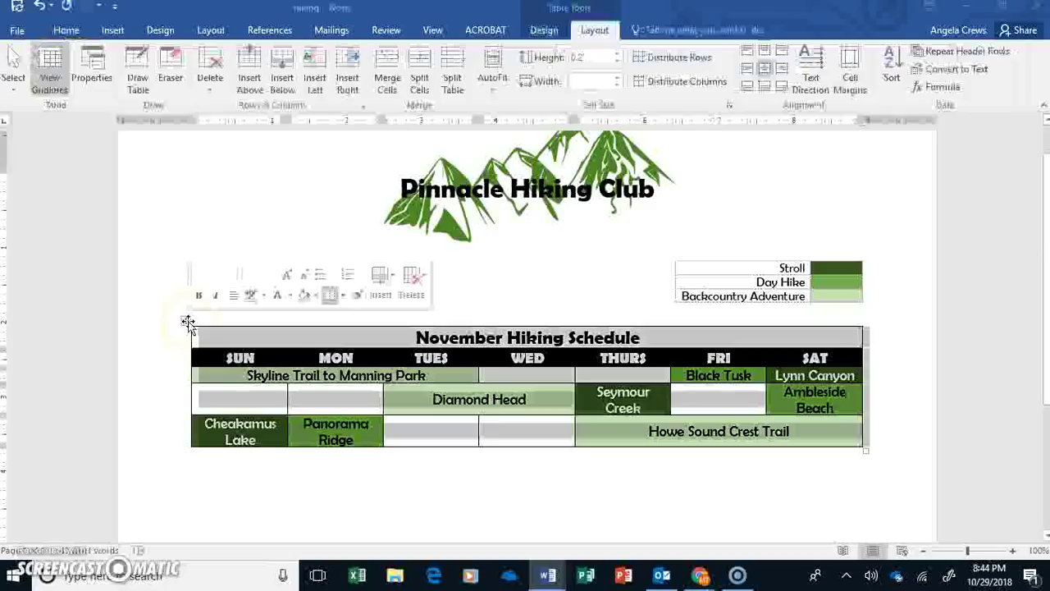
{"action": "left_click", "coordinate": [542, 33]}
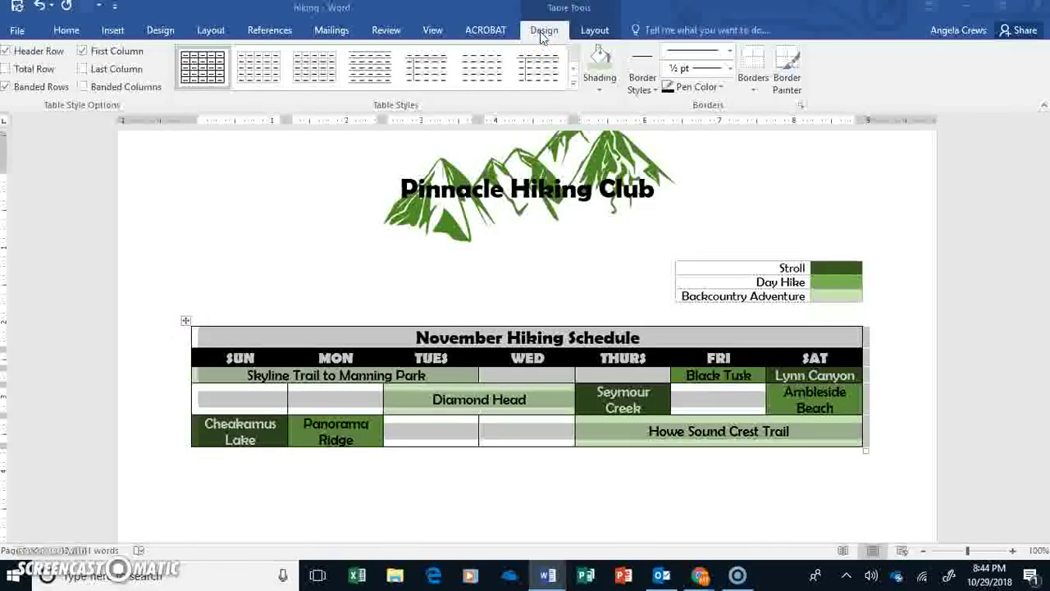
{"action": "left_click", "coordinate": [750, 92]}
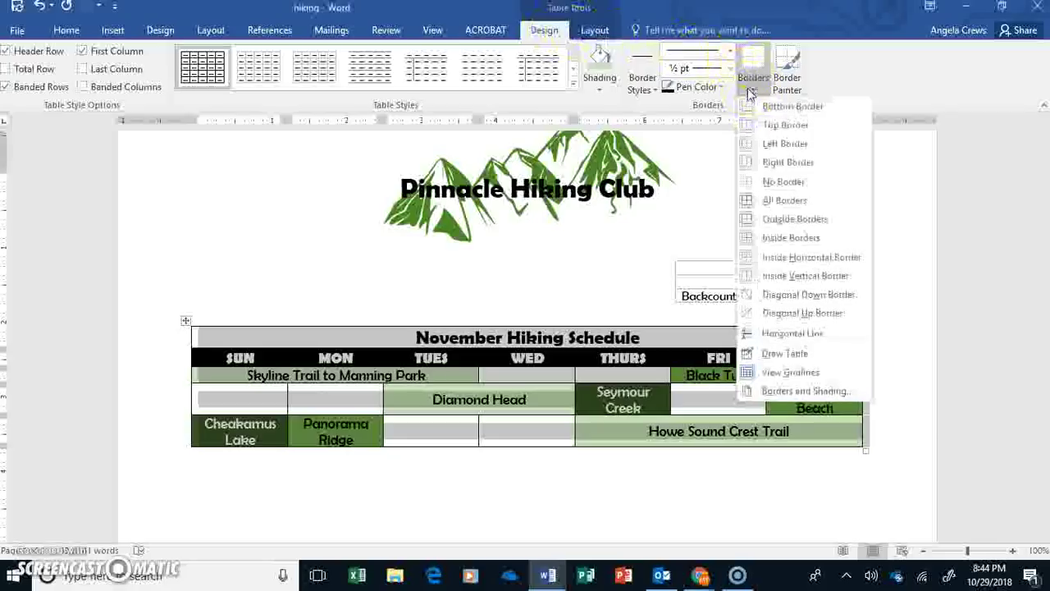
{"action": "left_click", "coordinate": [775, 392]}
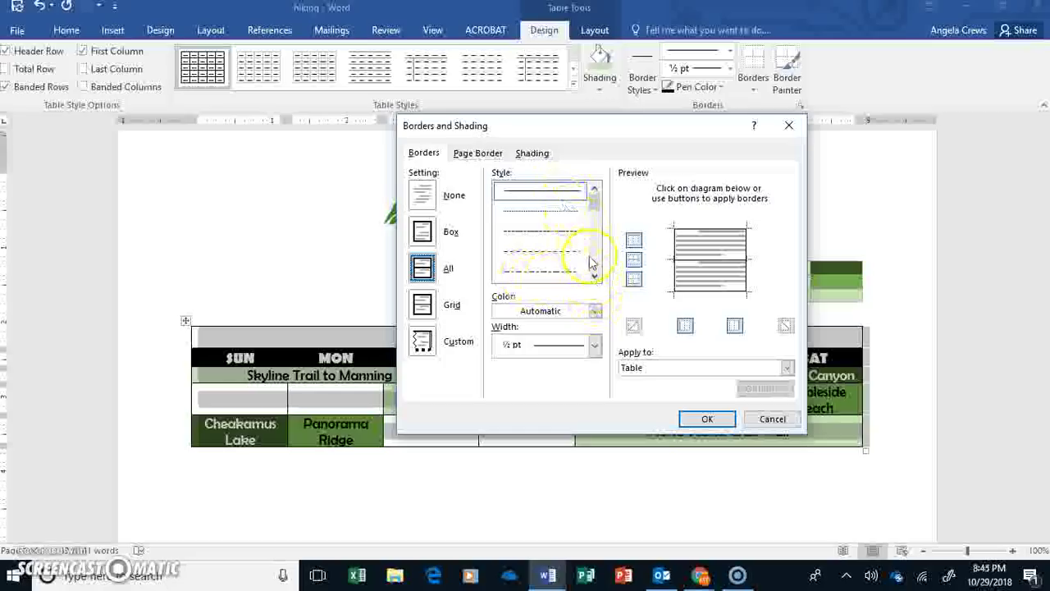
{"action": "left_click", "coordinate": [595, 312]}
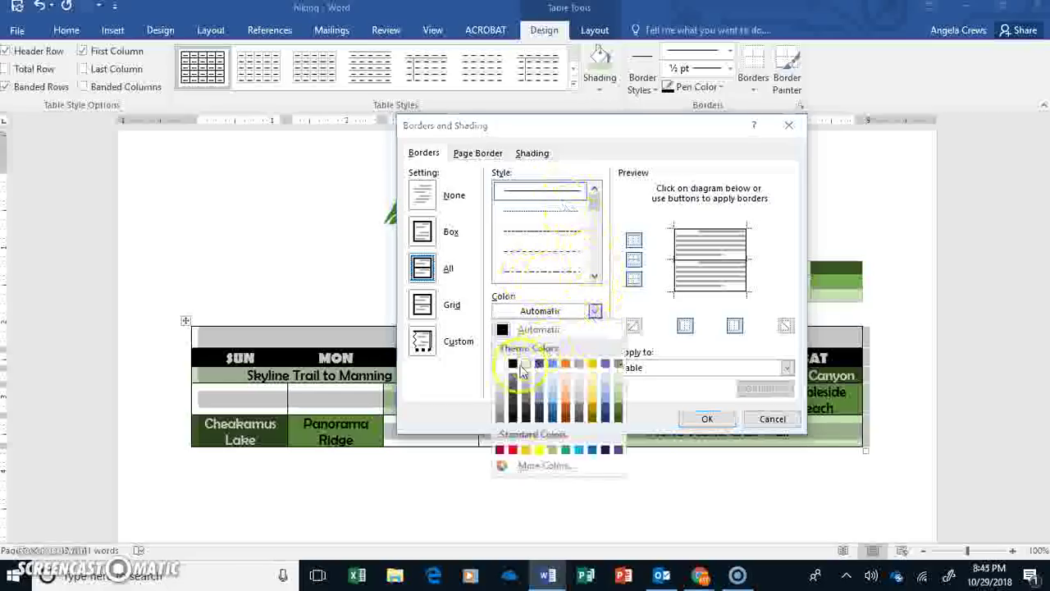
{"action": "left_click", "coordinate": [501, 420]}
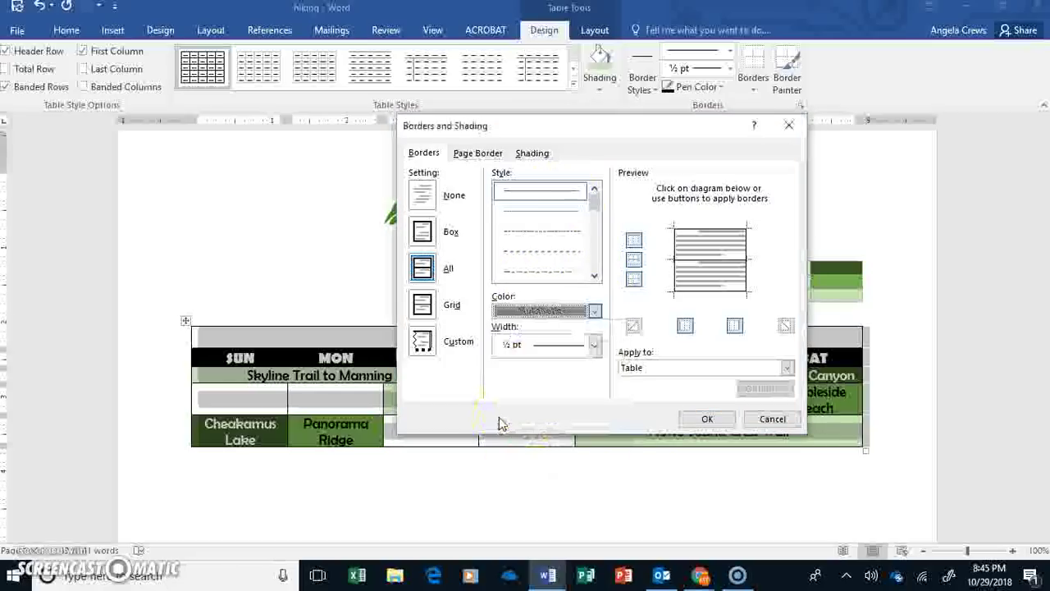
{"action": "left_click", "coordinate": [597, 346]}
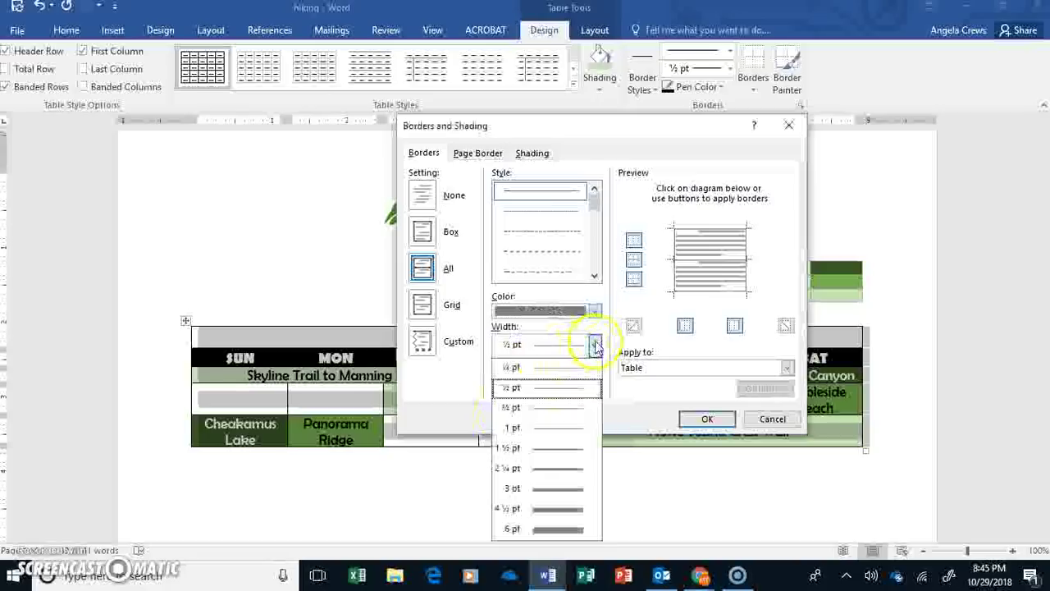
{"action": "left_click", "coordinate": [547, 431]}
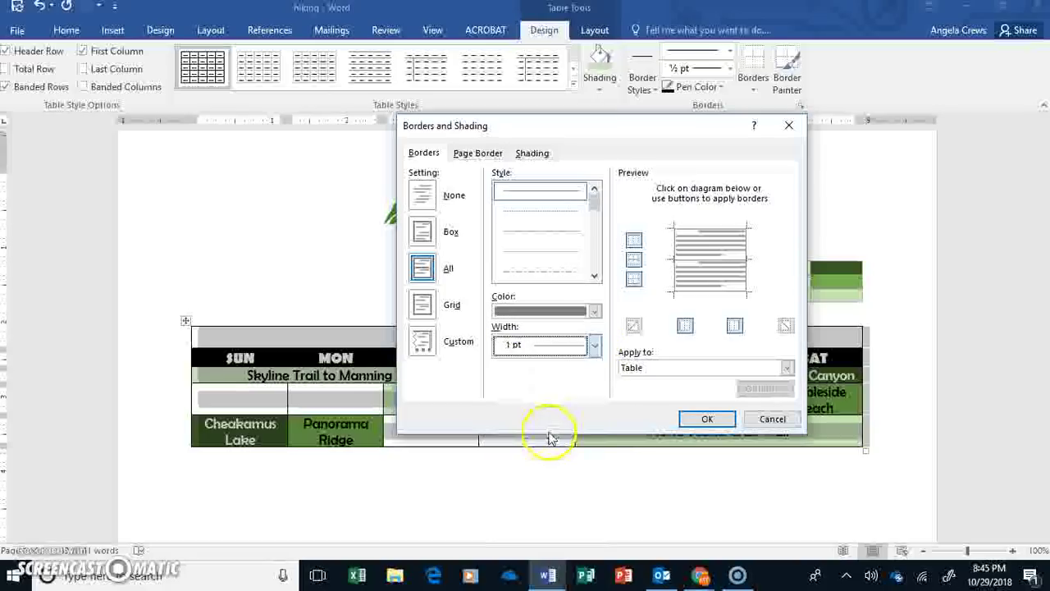
{"action": "left_click", "coordinate": [693, 418]}
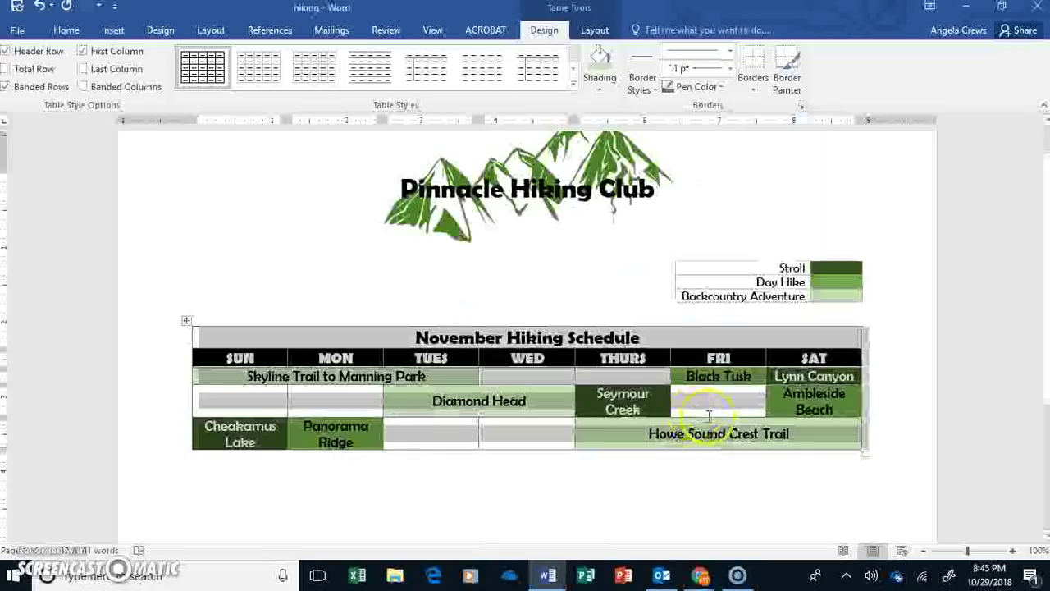
{"action": "left_click", "coordinate": [703, 471]}
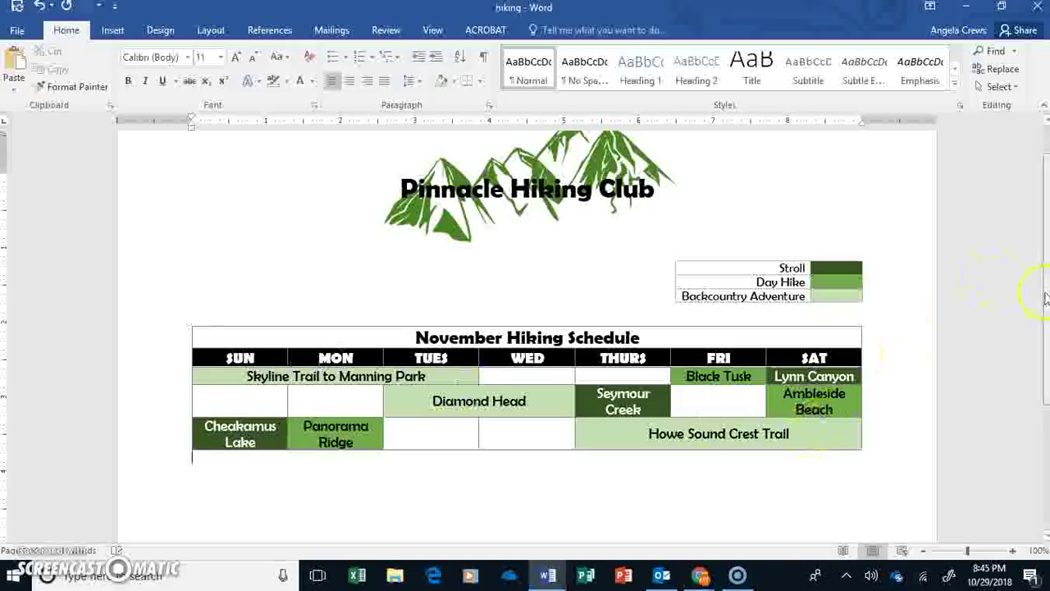
Search Online Pictures on Bing for 'mountain hiking clipart'
{"action": "left_click_drag", "start_coordinate": [1046, 298], "coordinate": [1031, 422]}
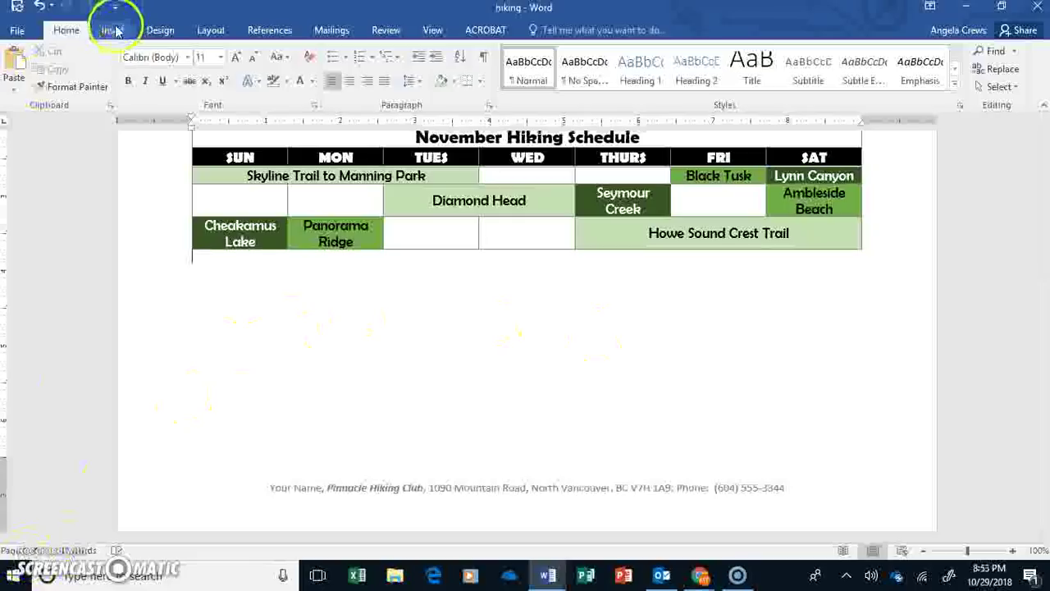
{"action": "left_click", "coordinate": [113, 30]}
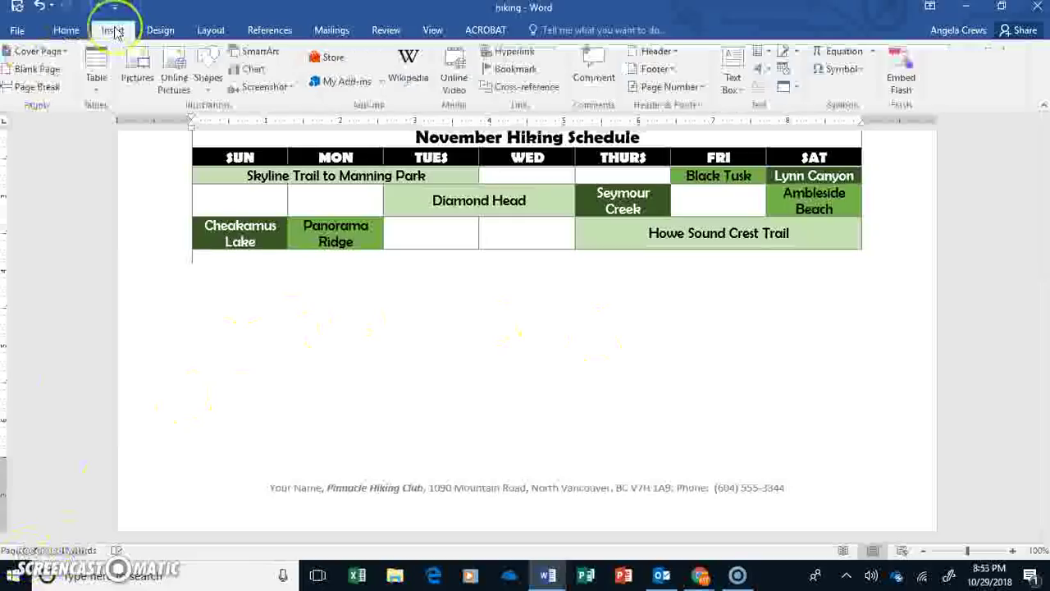
{"action": "left_click", "coordinate": [175, 84]}
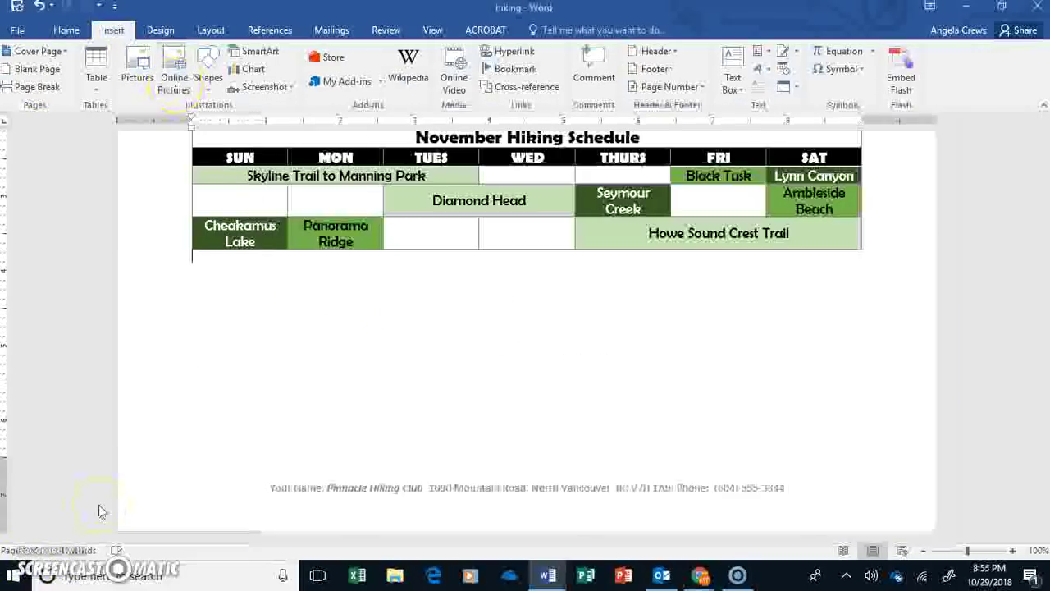
{"action": "left_click", "coordinate": [175, 57]}
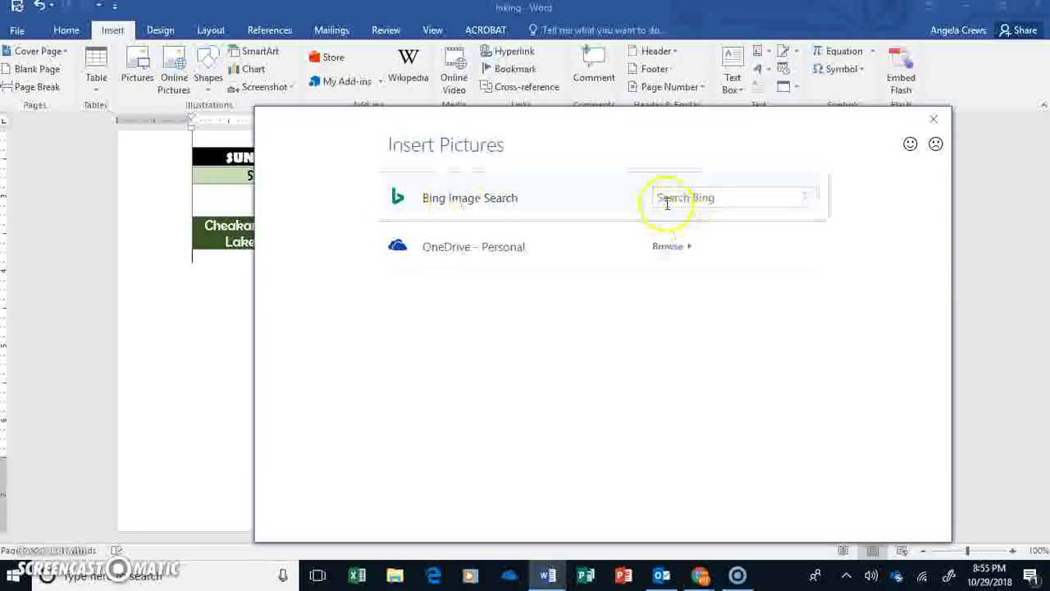
{"action": "left_click", "coordinate": [667, 203]}
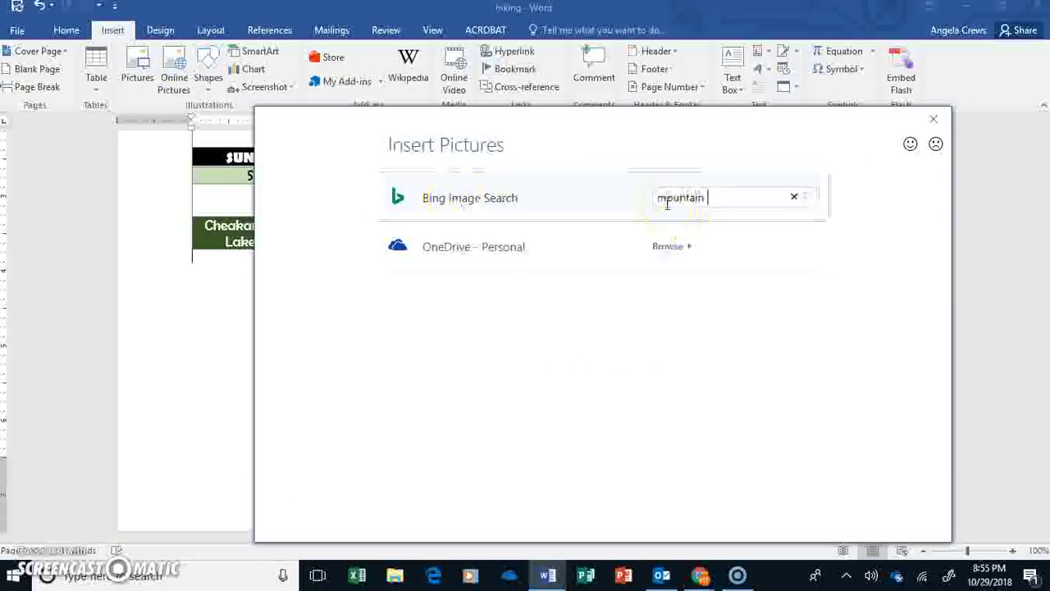
{"action": "type", "text": "mountain hiking clipart"}
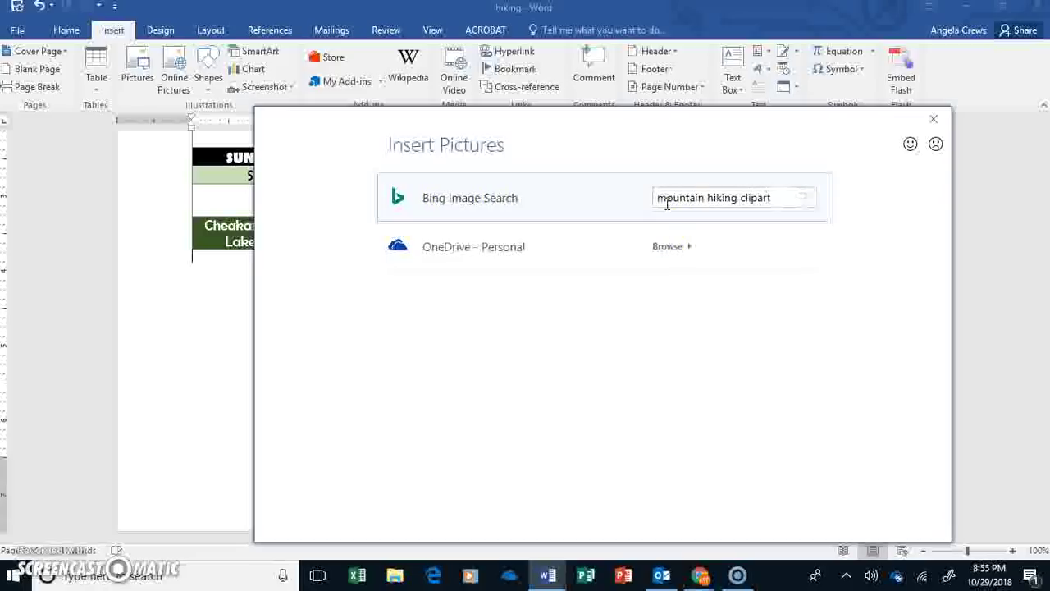
{"action": "key", "text": "Return"}
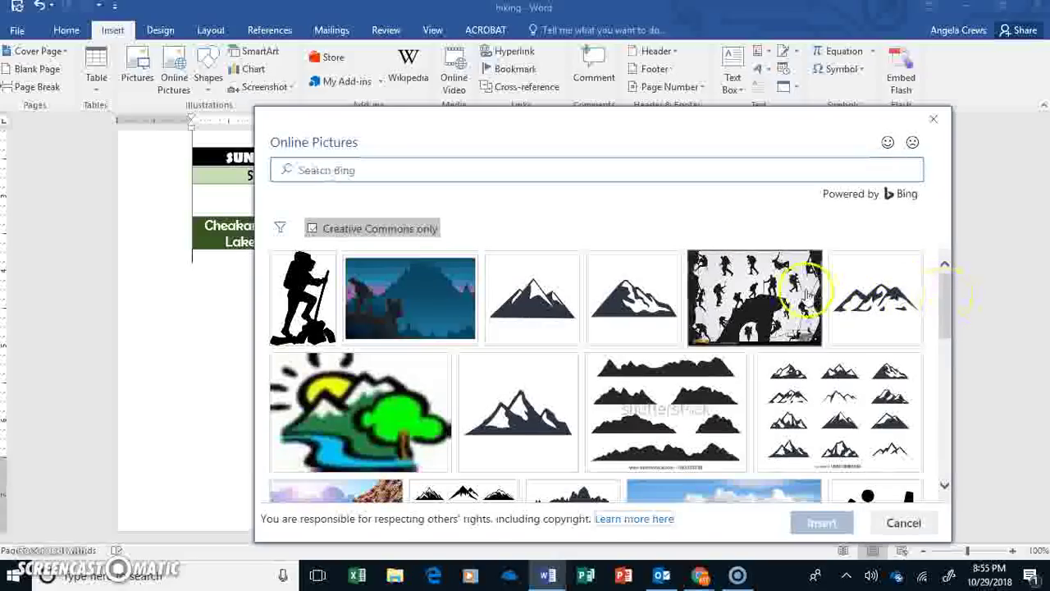
Insert the two-hiker silhouette picture and crop its top, right, bottom and left edges
{"action": "left_click", "coordinate": [402, 306]}
{"action": "left_click", "coordinate": [821, 523]}
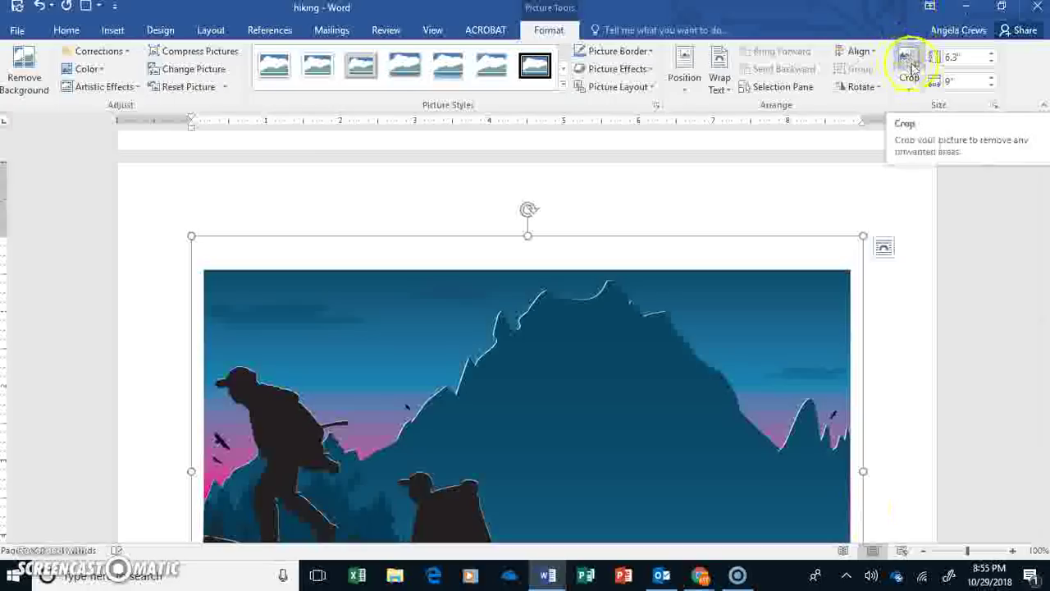
{"action": "left_click", "coordinate": [908, 61]}
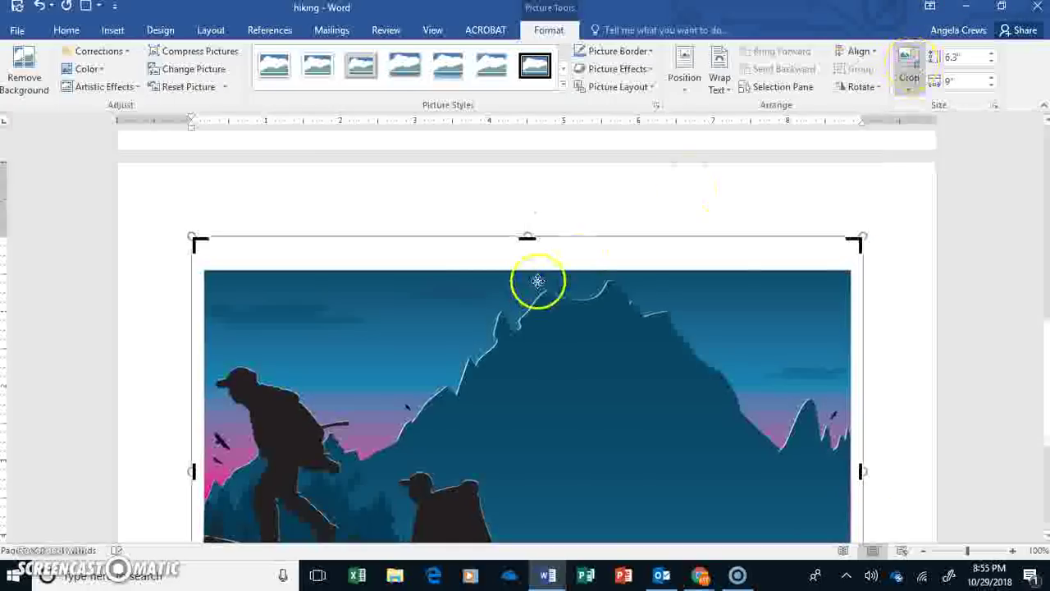
{"action": "left_click_drag", "start_coordinate": [527, 237], "coordinate": [524, 271]}
{"action": "left_click_drag", "start_coordinate": [1046, 350], "coordinate": [1045, 358]}
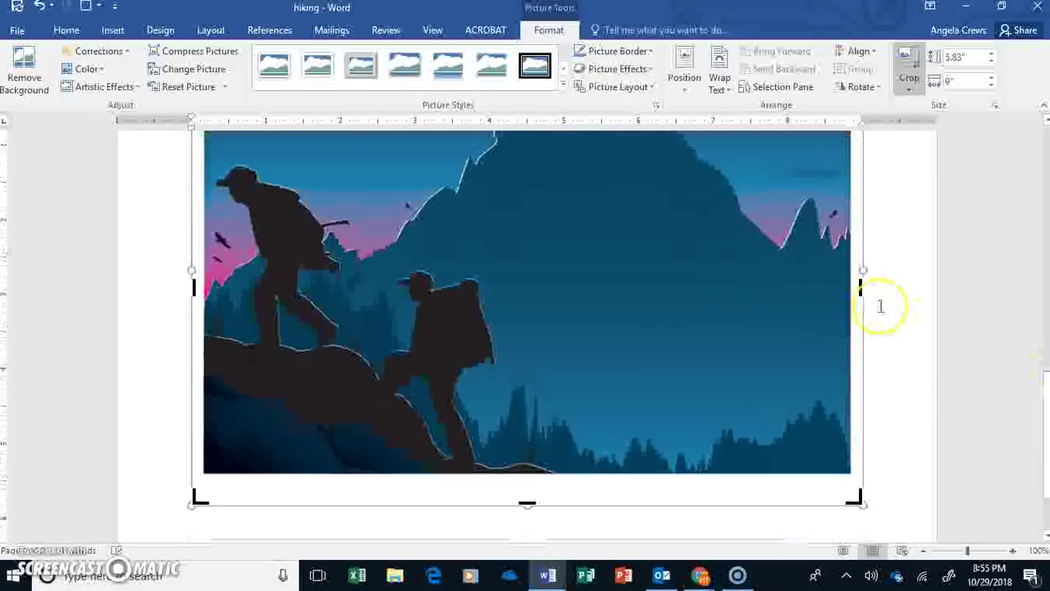
{"action": "left_click_drag", "start_coordinate": [860, 285], "coordinate": [849, 287]}
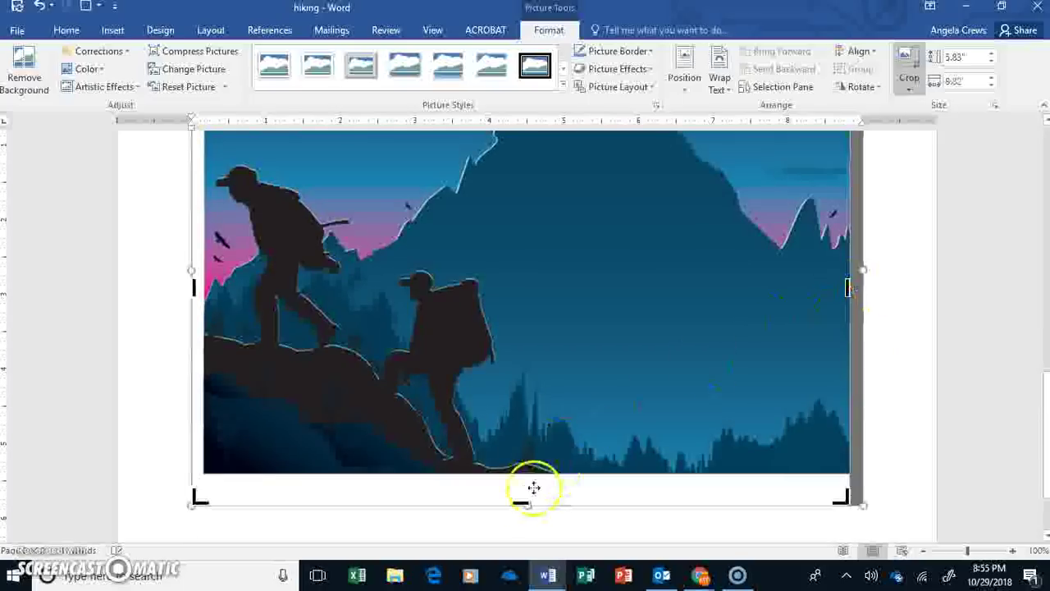
{"action": "left_click_drag", "start_coordinate": [520, 502], "coordinate": [520, 469]}
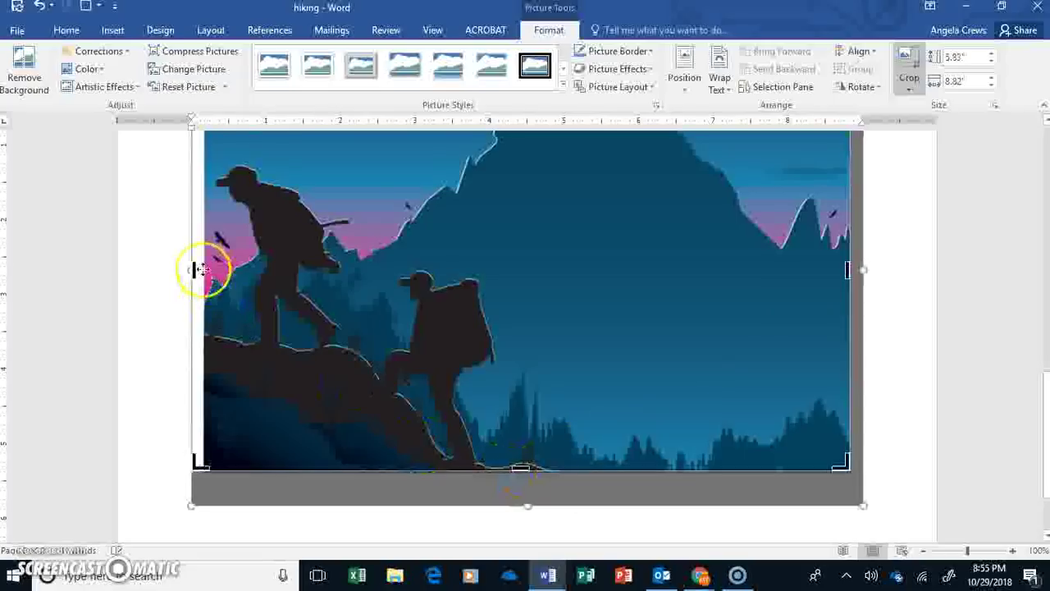
{"action": "left_click_drag", "start_coordinate": [191, 269], "coordinate": [205, 265]}
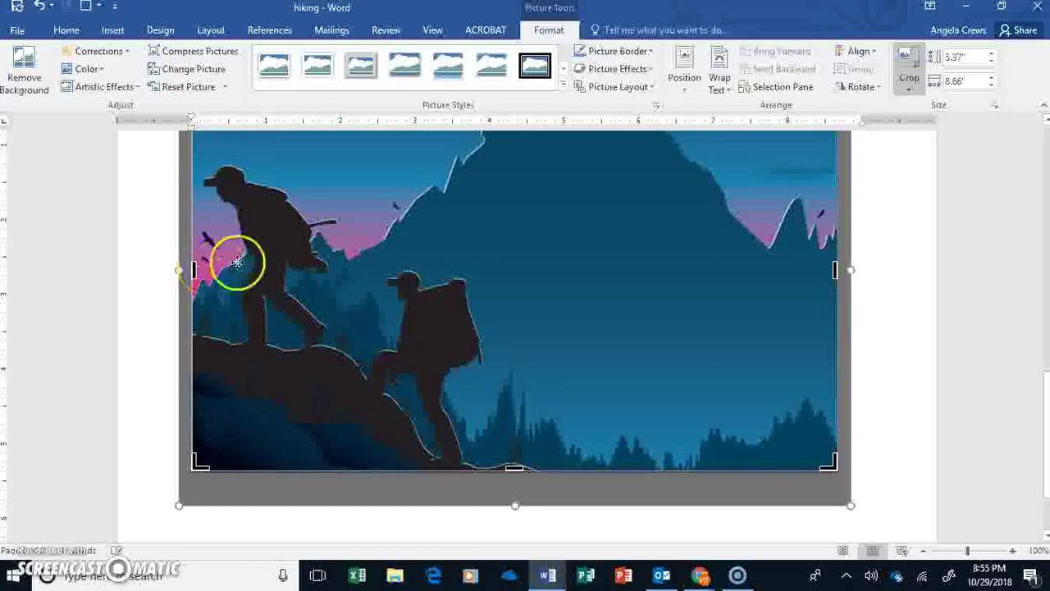
Finish cropping the hiker picture and flip it horizontally so the hikers stand on the right
{"action": "left_click", "coordinate": [909, 64]}
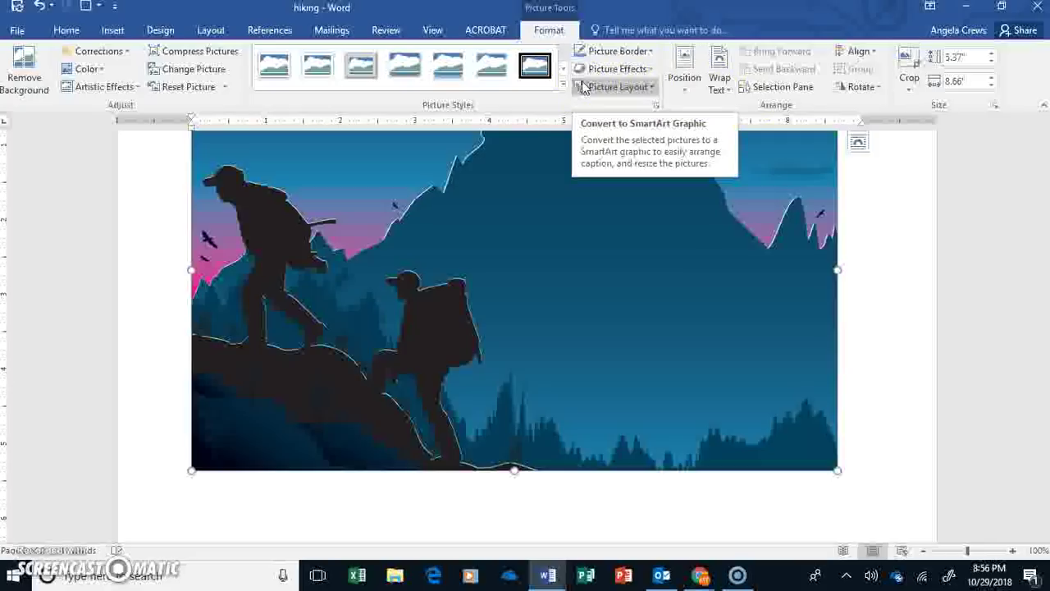
{"action": "left_click", "coordinate": [856, 89]}
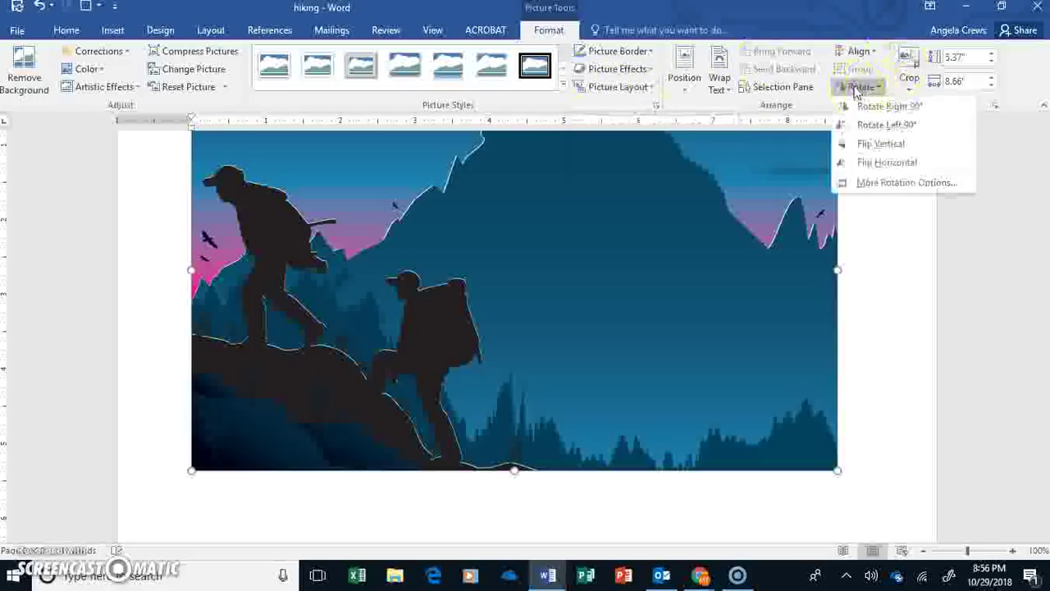
{"action": "left_click", "coordinate": [865, 162]}
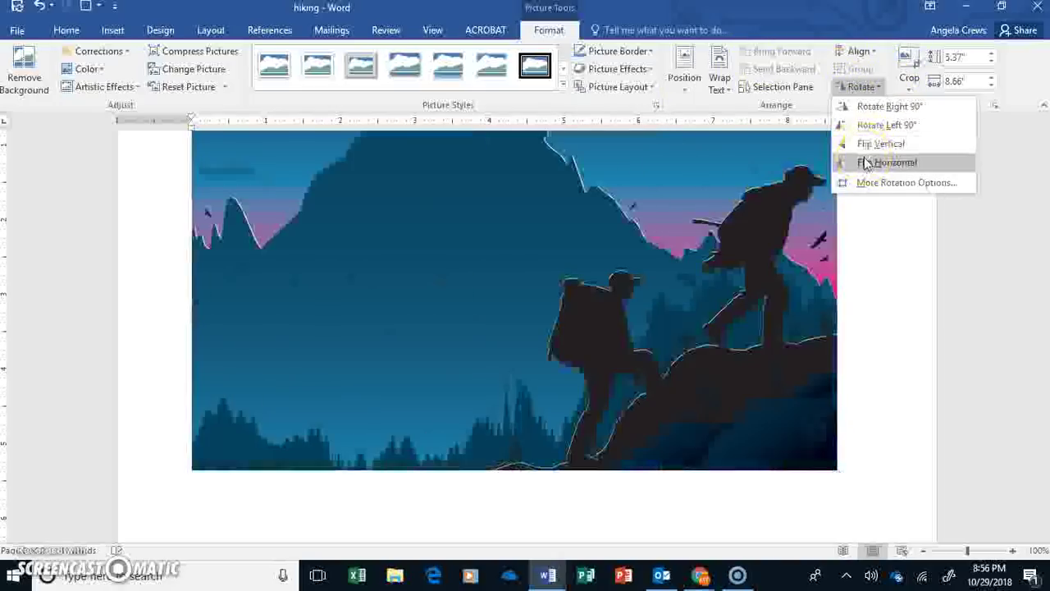
{"action": "left_click", "coordinate": [865, 162]}
{"action": "key", "text": "ctrl+z"}
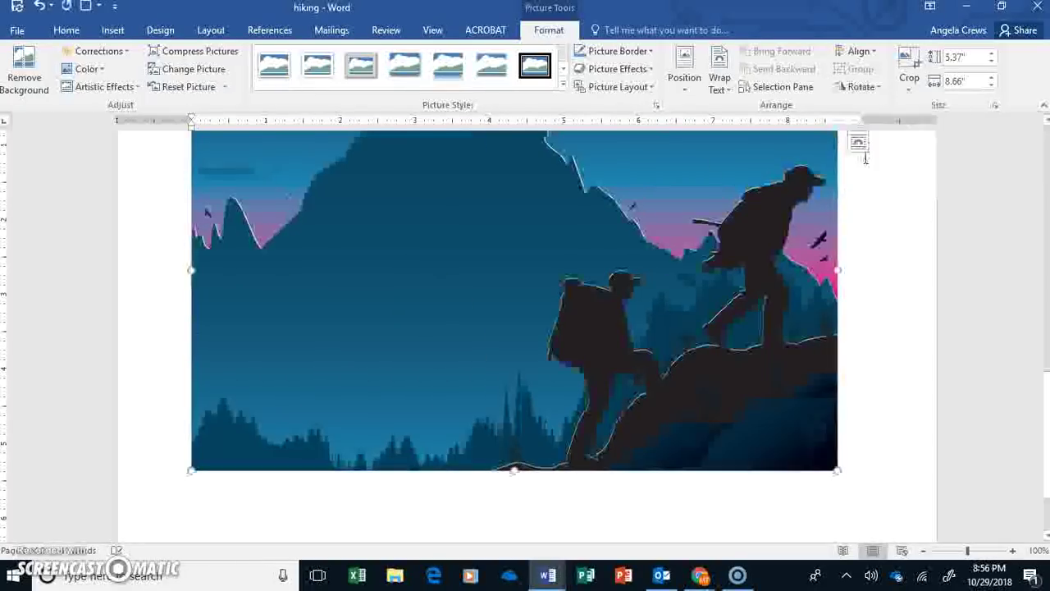
Apply the Beveled Oval, Black picture style to the hikers picture
{"action": "left_click", "coordinate": [563, 86]}
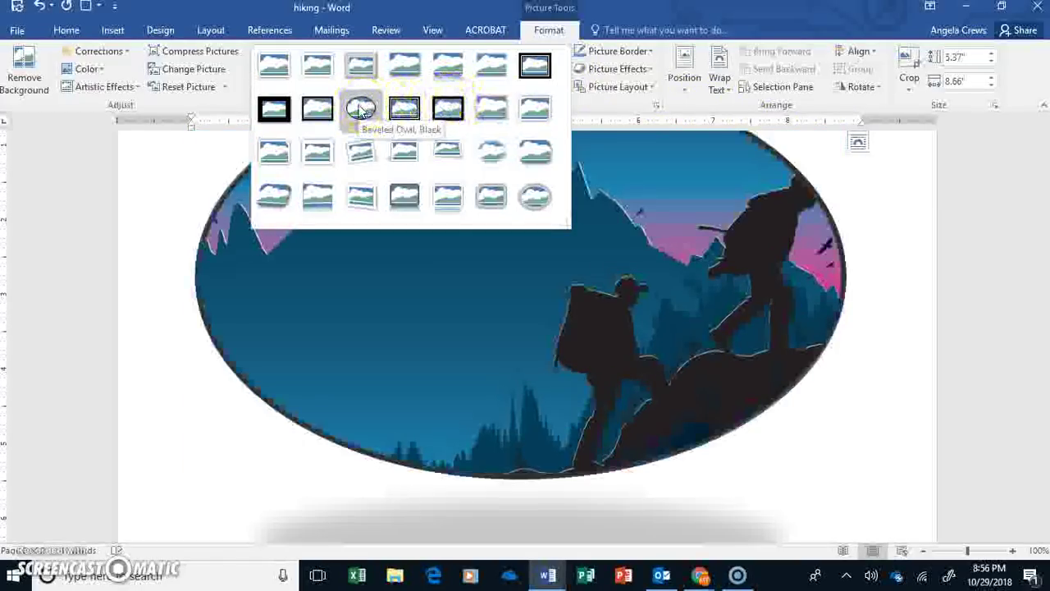
{"action": "left_click", "coordinate": [361, 110]}
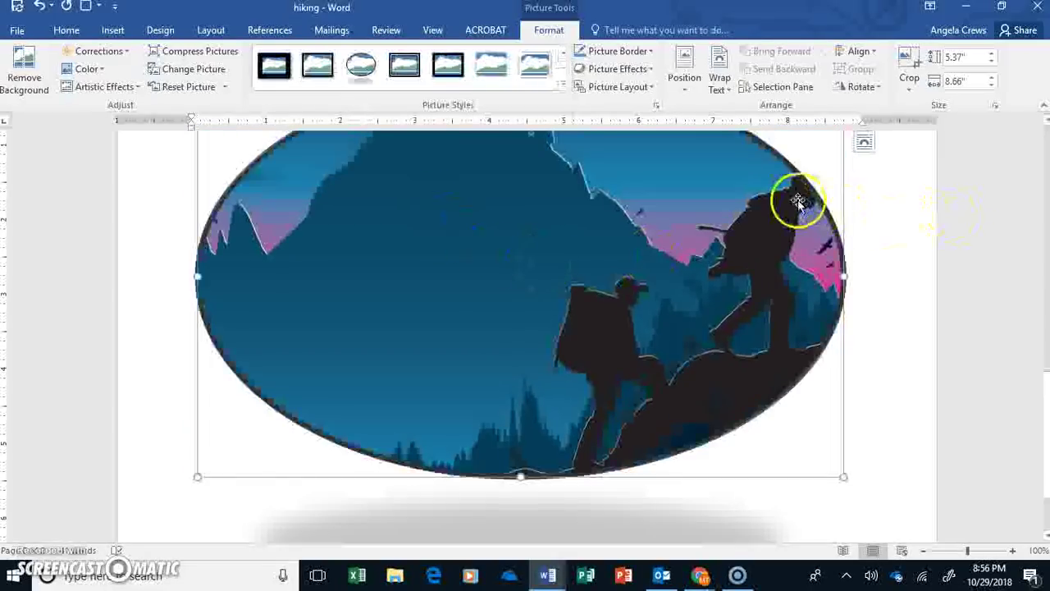
Re-enter cropping and shift the mountain scene downward within the beveled oval frame
{"action": "left_click", "coordinate": [908, 61]}
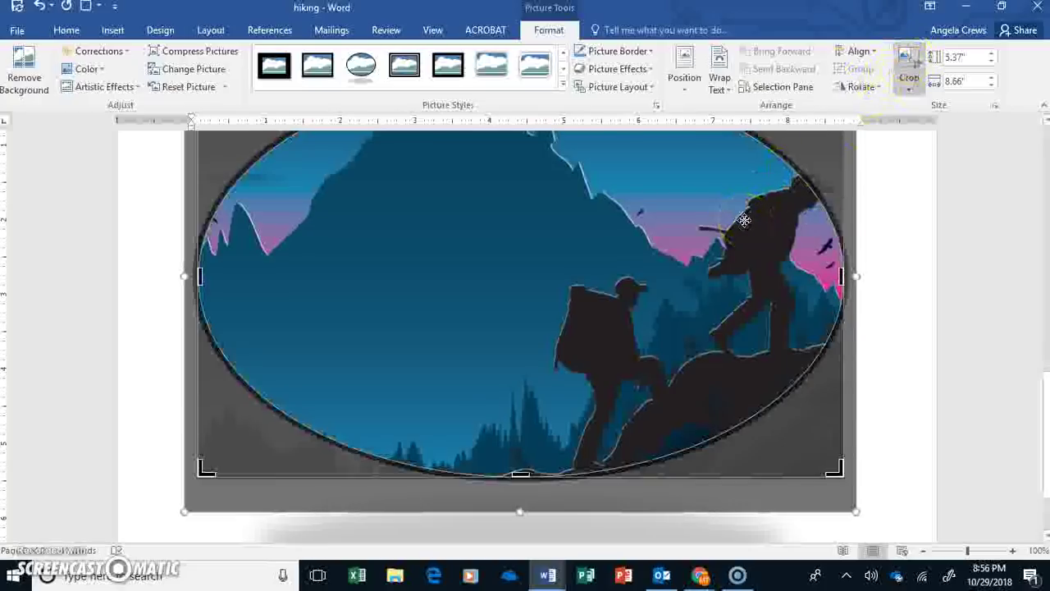
{"action": "left_click_drag", "start_coordinate": [742, 219], "coordinate": [743, 254]}
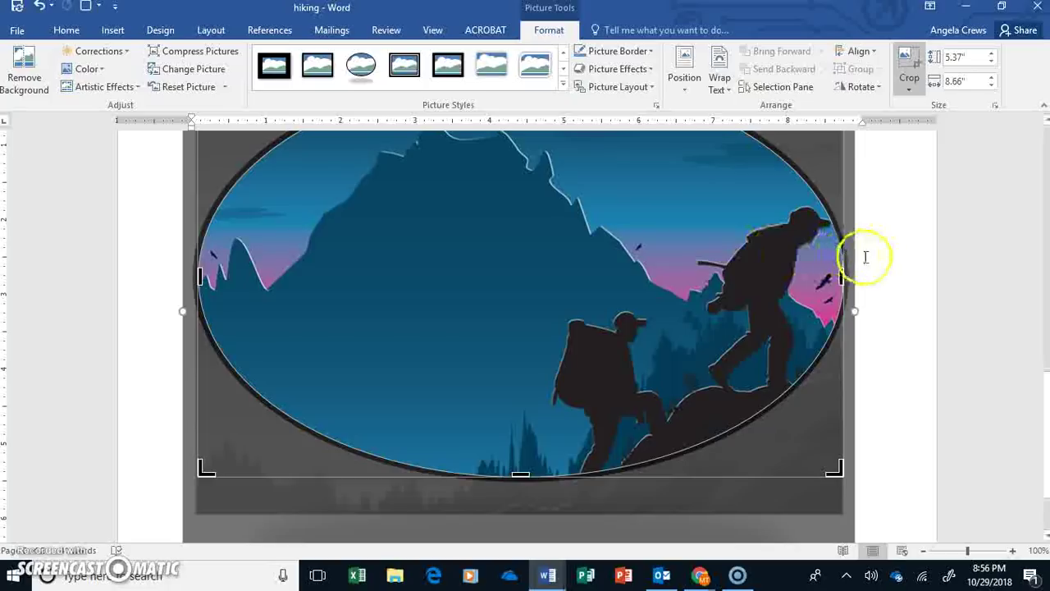
Finish cropping, shrink the oval picture and set its wrapping to In Front of Text
{"action": "left_click", "coordinate": [919, 66]}
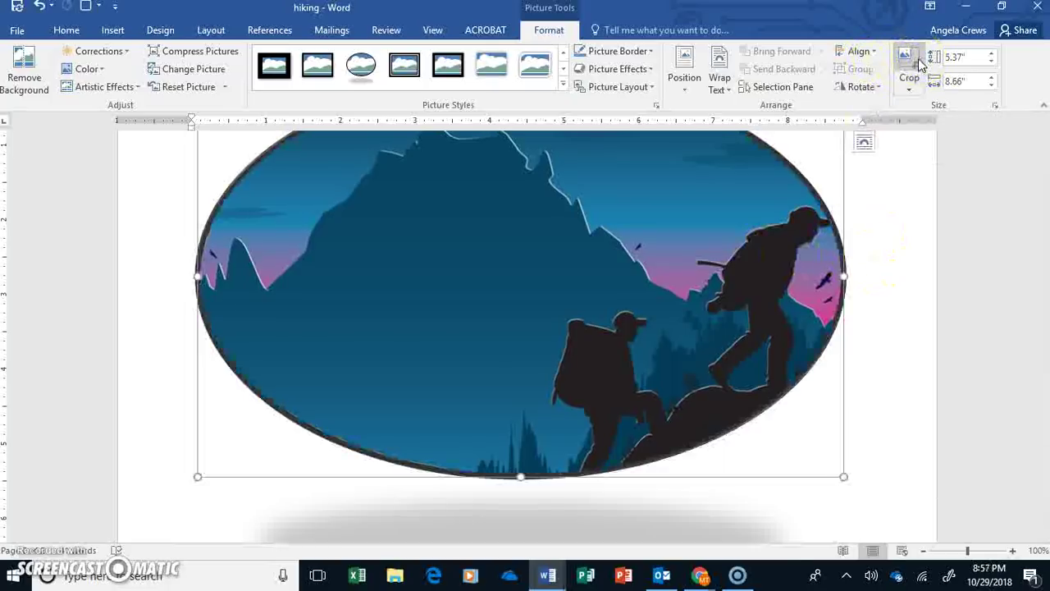
{"action": "left_click_drag", "start_coordinate": [843, 475], "coordinate": [686, 379]}
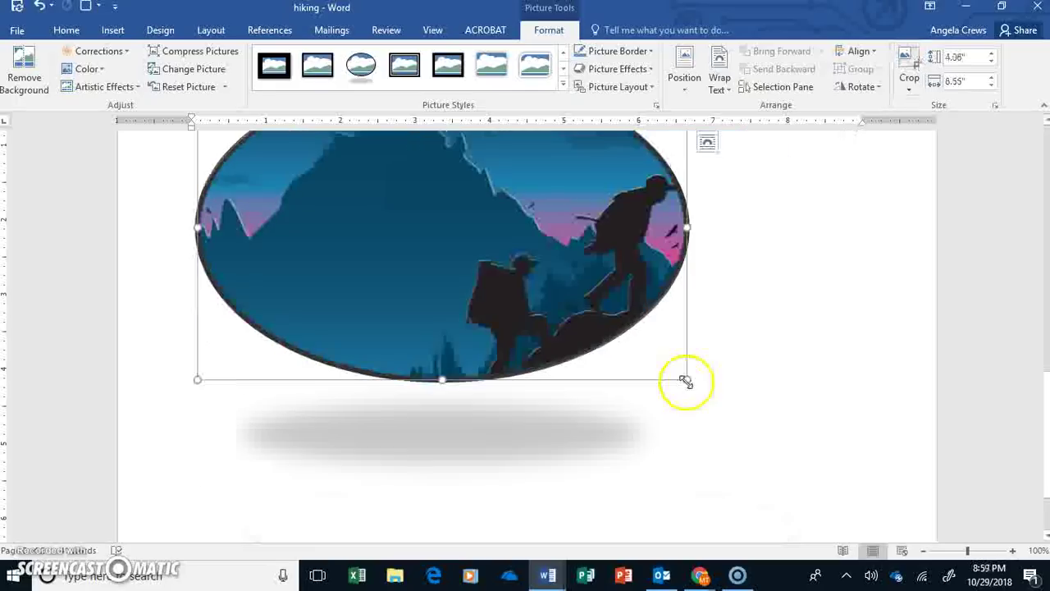
{"action": "left_click", "coordinate": [706, 141]}
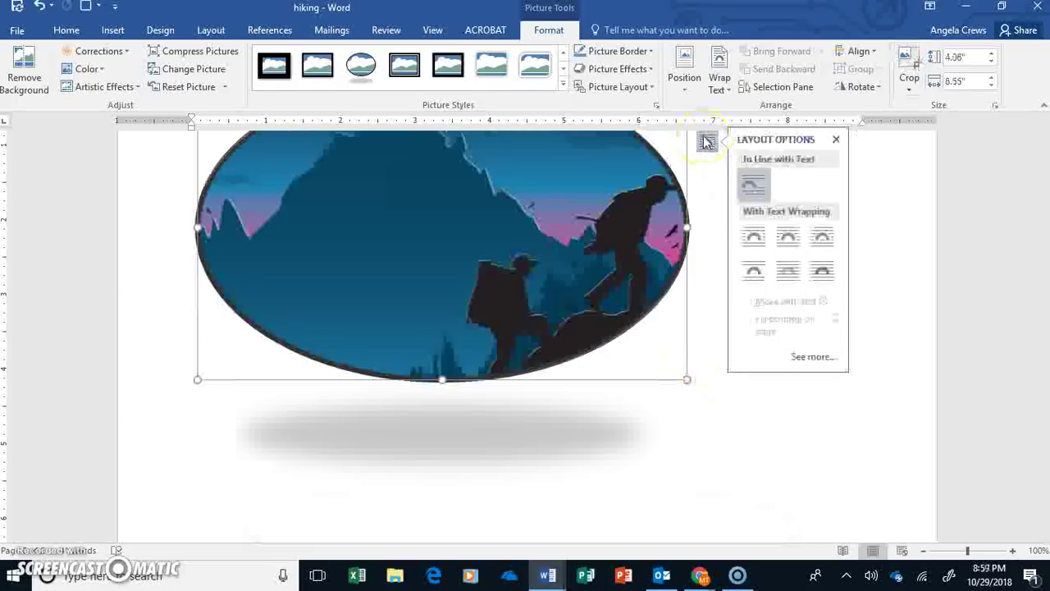
{"action": "left_click", "coordinate": [821, 270]}
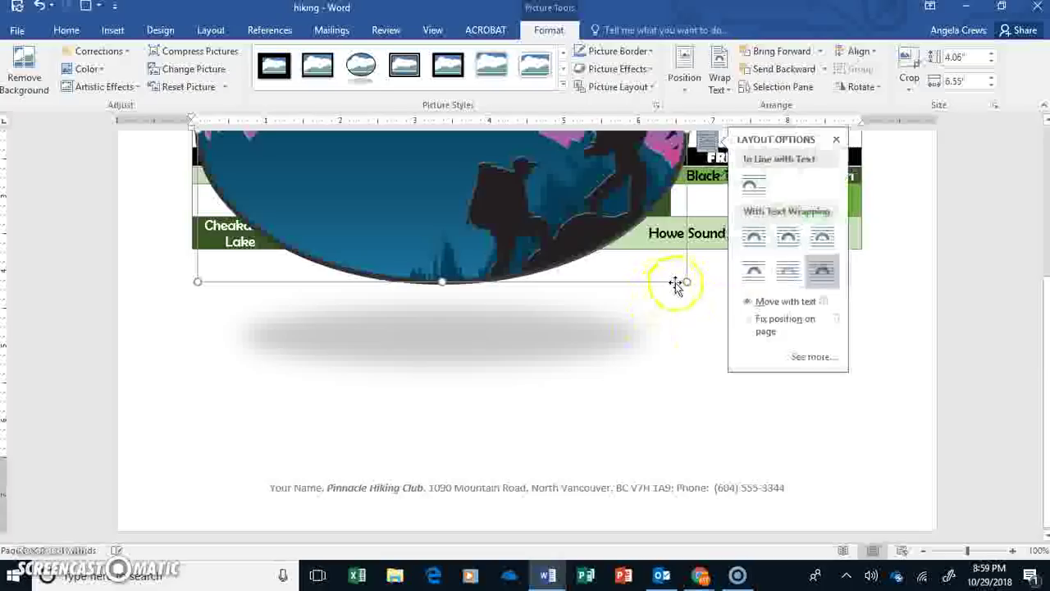
Shrink the oval to about 2.67" × 4.31" and place it beneath the November Hiking Schedule table
{"action": "left_click_drag", "start_coordinate": [686, 280], "coordinate": [534, 155]}
{"action": "left_click_drag", "start_coordinate": [404, 178], "coordinate": [540, 457]}
{"action": "scroll", "coordinate": [539, 450], "scroll_direction": "down", "scroll_amount": 4}
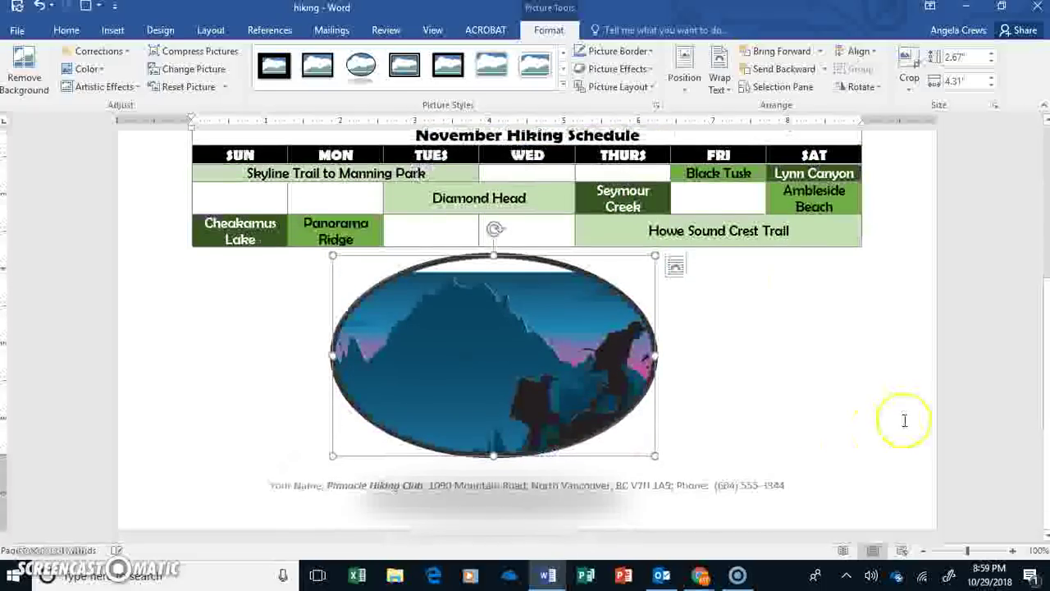
{"action": "scroll", "coordinate": [1027, 354], "scroll_direction": "up", "scroll_amount": 1}
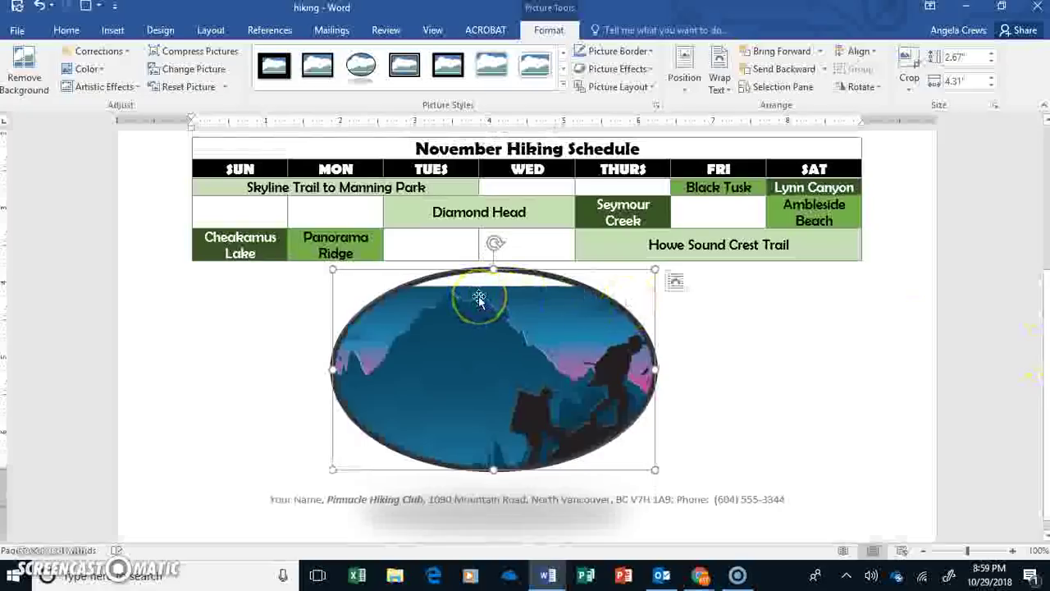
{"action": "mouse_move", "coordinate": [479, 299]}
{"action": "left_mouse_down"}
{"action": "mouse_move", "coordinate": [563, 293]}
{"action": "mouse_move", "coordinate": [673, 307]}
{"action": "mouse_move", "coordinate": [533, 304]}
{"action": "left_mouse_up"}
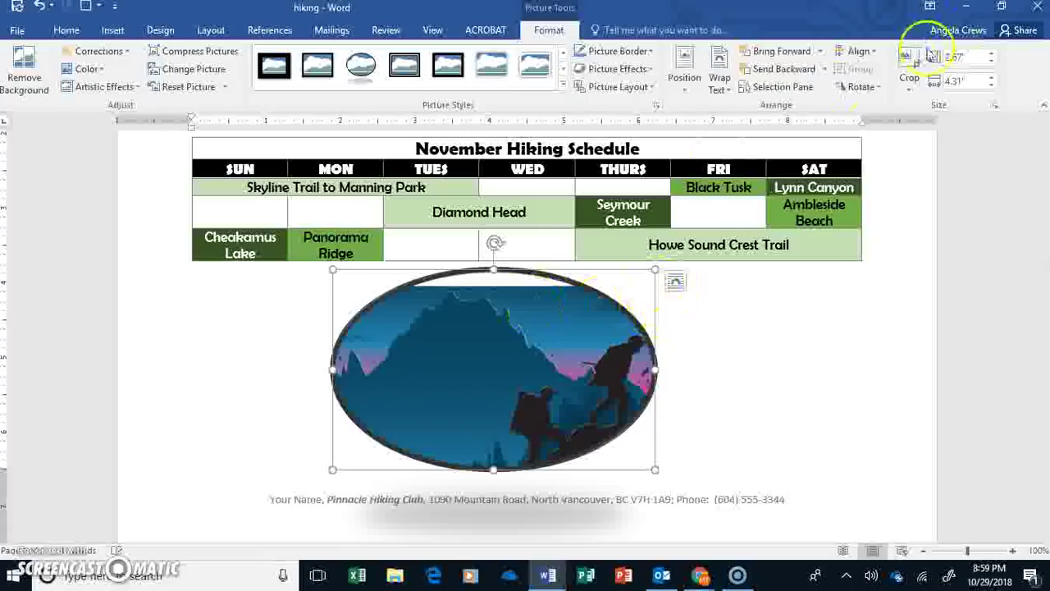
Enlarge the scene within the oval's crop frame and slide it left so both hikers show
{"action": "left_click", "coordinate": [908, 70]}
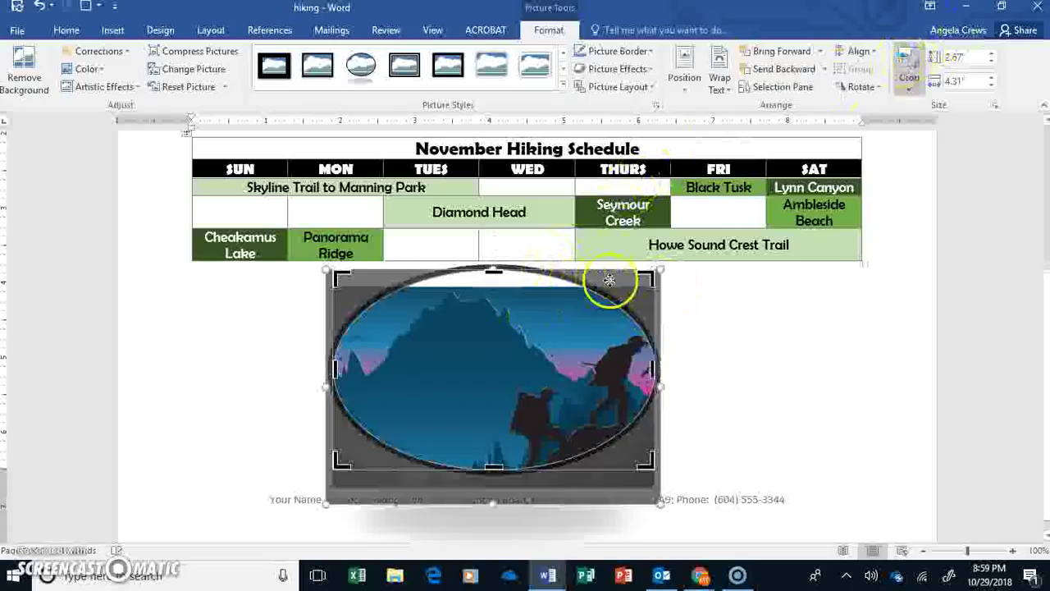
{"action": "left_click_drag", "start_coordinate": [661, 267], "coordinate": [680, 254]}
{"action": "left_click_drag", "start_coordinate": [511, 348], "coordinate": [471, 355]}
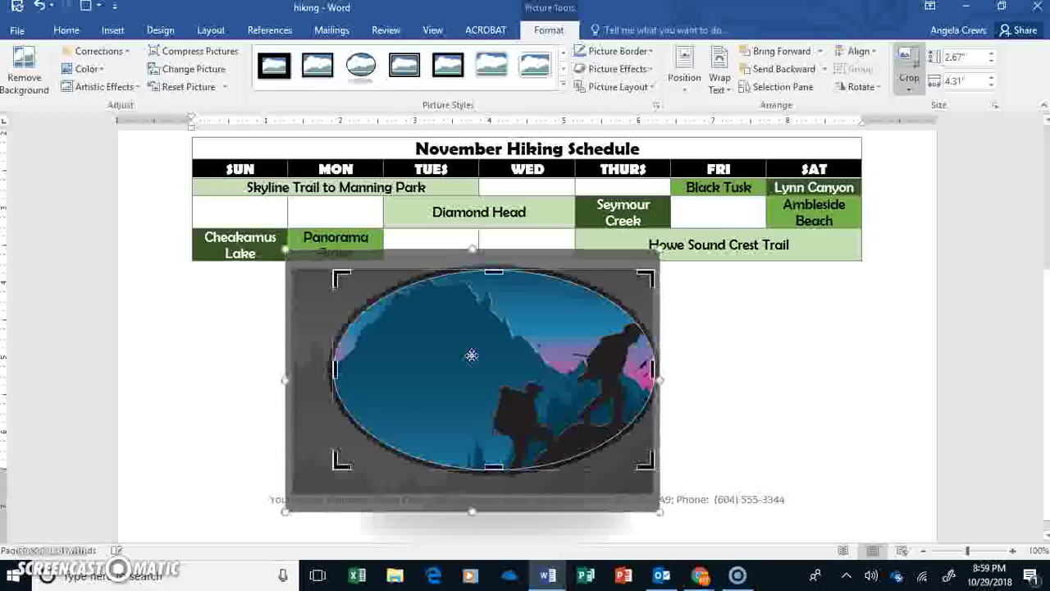
{"action": "left_click", "coordinate": [831, 403]}
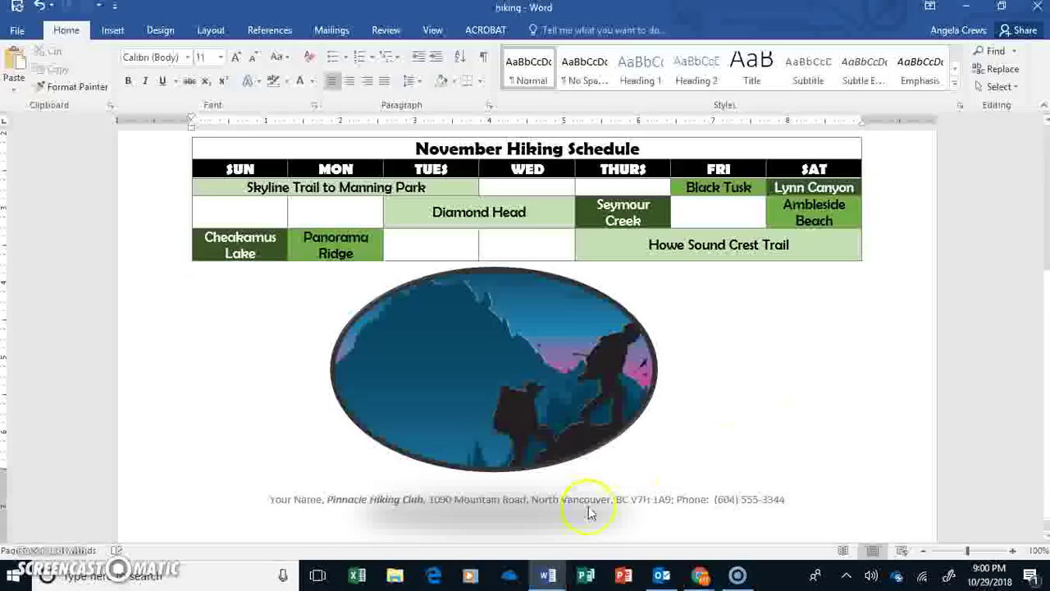
Shrink the oval hiking picture slightly and nudge it to the right on the page
{"action": "left_click", "coordinate": [564, 369]}
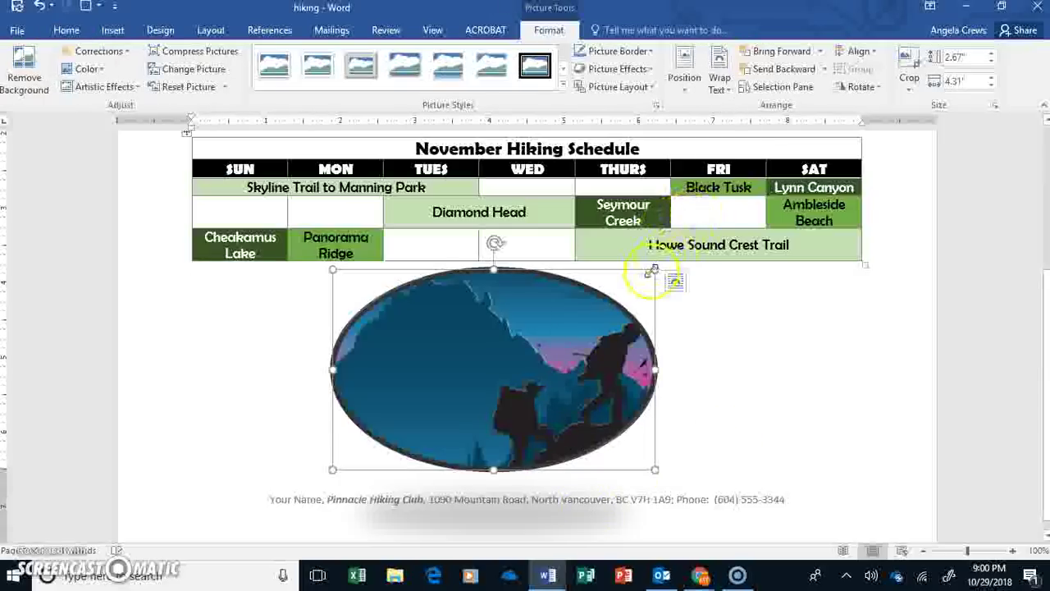
{"action": "left_click_drag", "start_coordinate": [652, 271], "coordinate": [627, 301]}
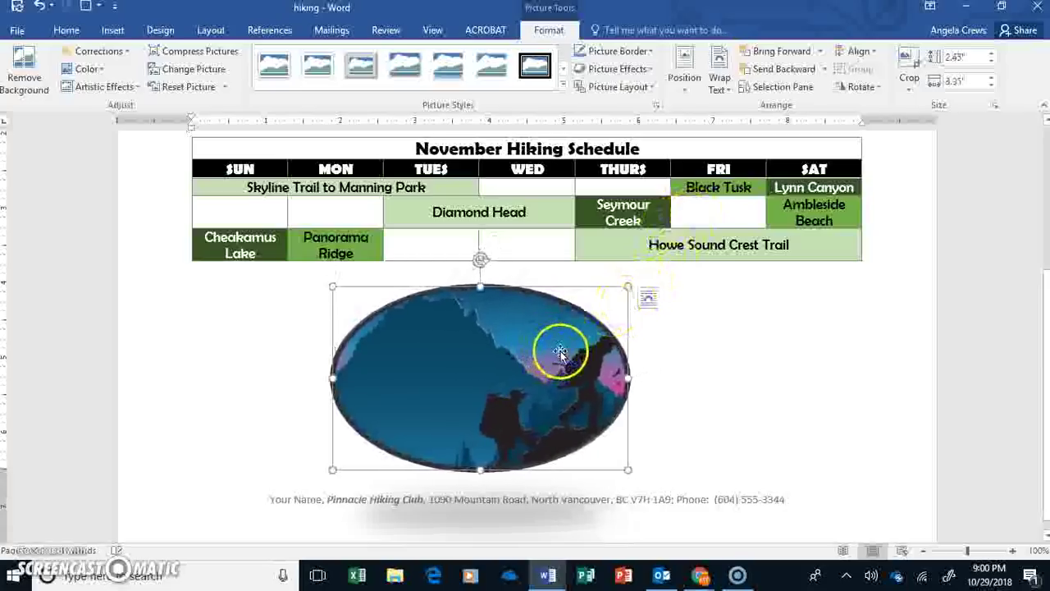
{"action": "left_click_drag", "start_coordinate": [544, 356], "coordinate": [566, 349]}
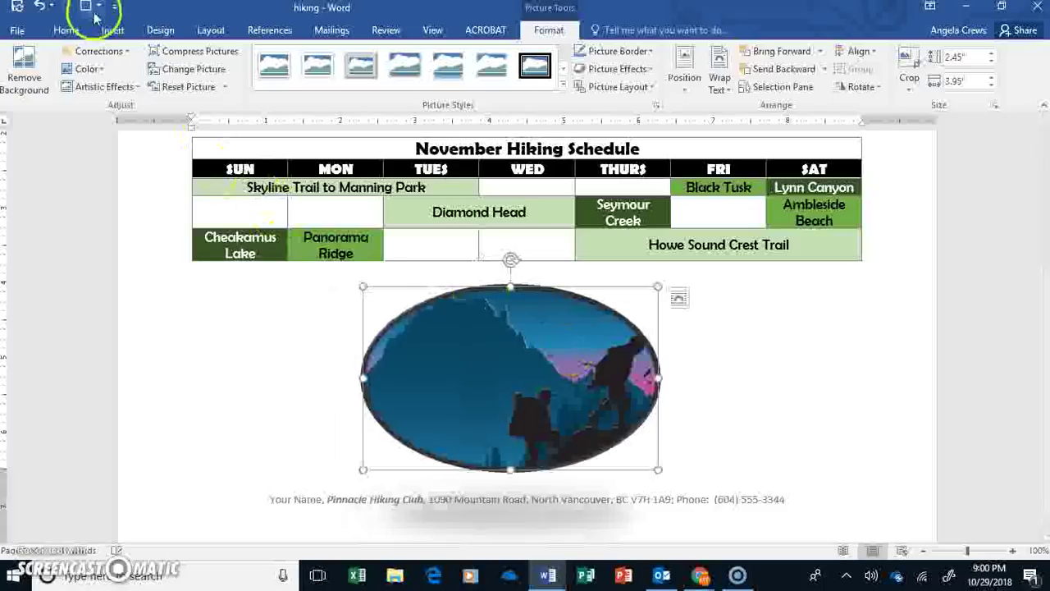
{"action": "left_click", "coordinate": [67, 31]}
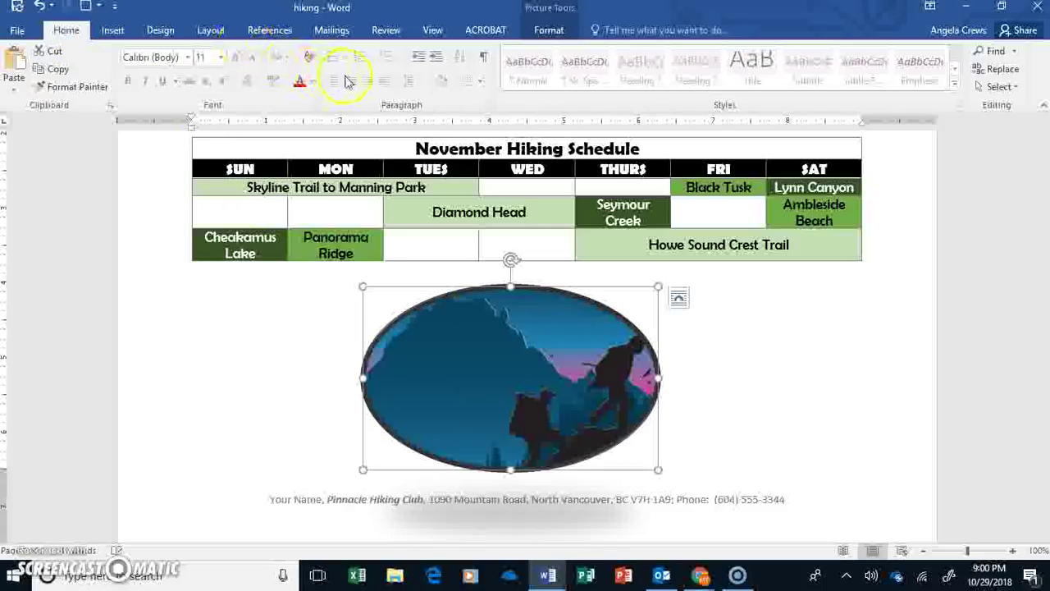
{"action": "left_click_drag", "start_coordinate": [570, 329], "coordinate": [587, 333]}
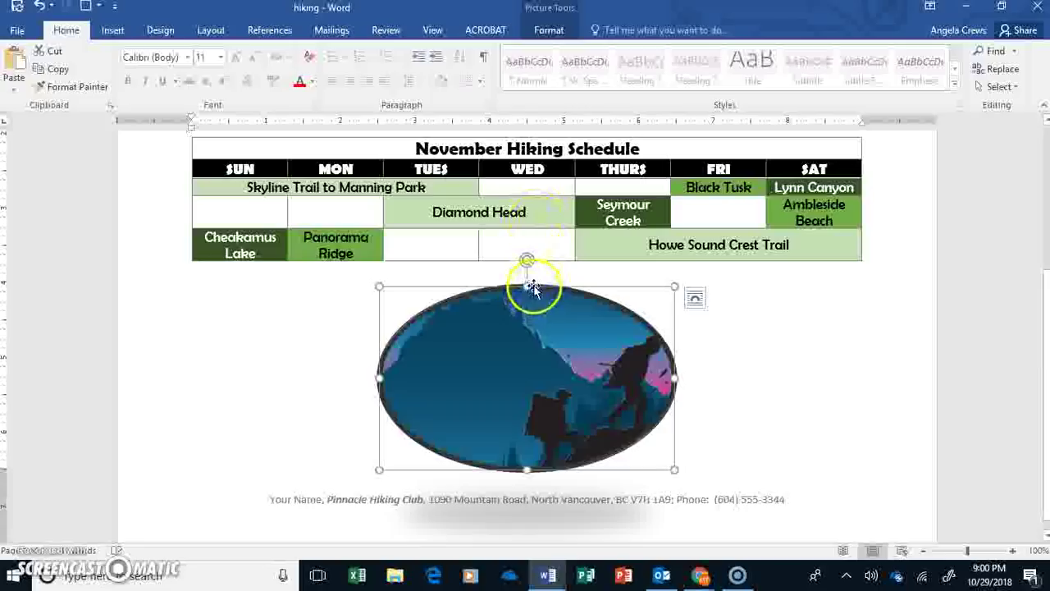
{"action": "left_click_drag", "start_coordinate": [532, 287], "coordinate": [539, 290]}
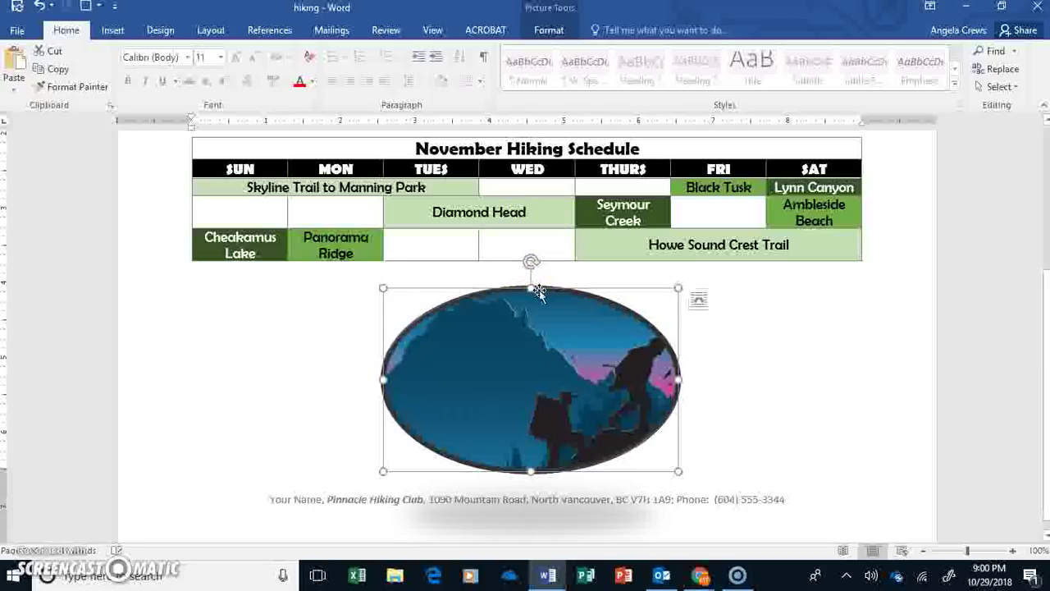
Shrink the oval a little more and centre it just beneath the schedule table
{"action": "left_click", "coordinate": [753, 408]}
{"action": "left_click", "coordinate": [675, 470]}
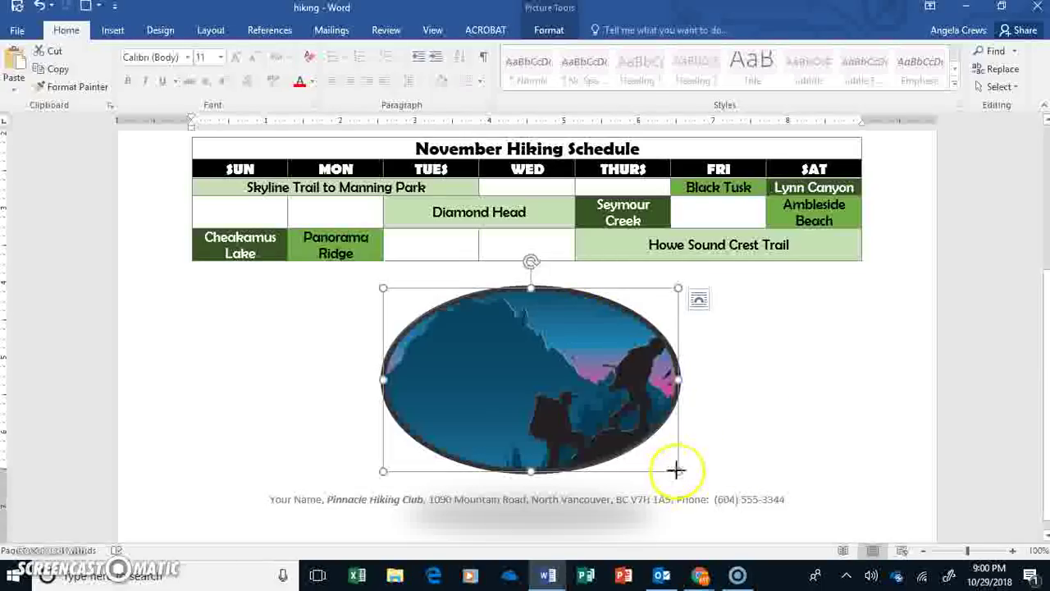
{"action": "left_click_drag", "start_coordinate": [675, 470], "coordinate": [669, 464]}
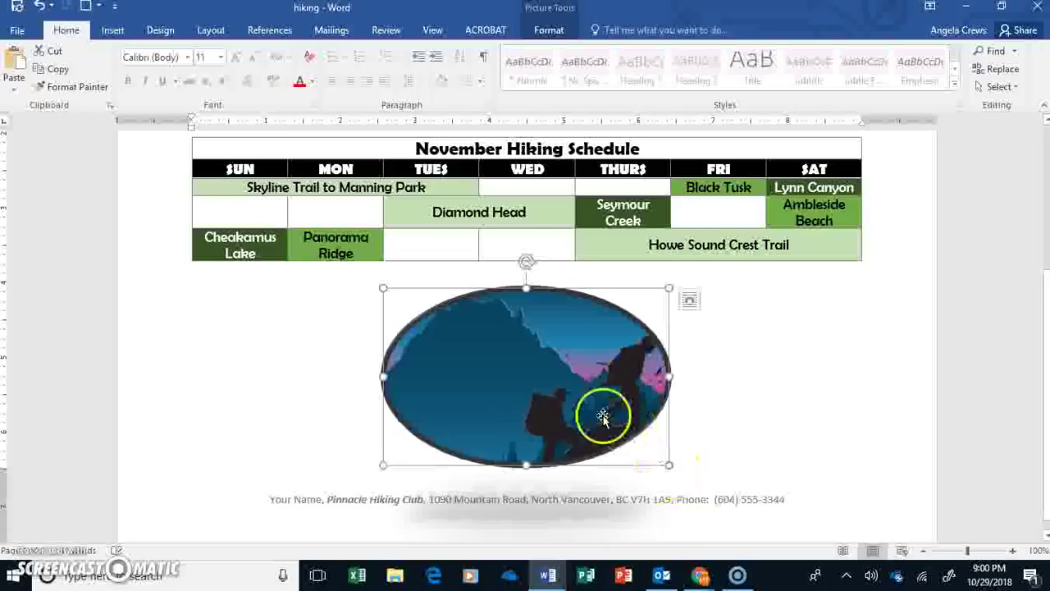
{"action": "left_click_drag", "start_coordinate": [603, 417], "coordinate": [607, 404]}
{"action": "left_click", "coordinate": [420, 463]}
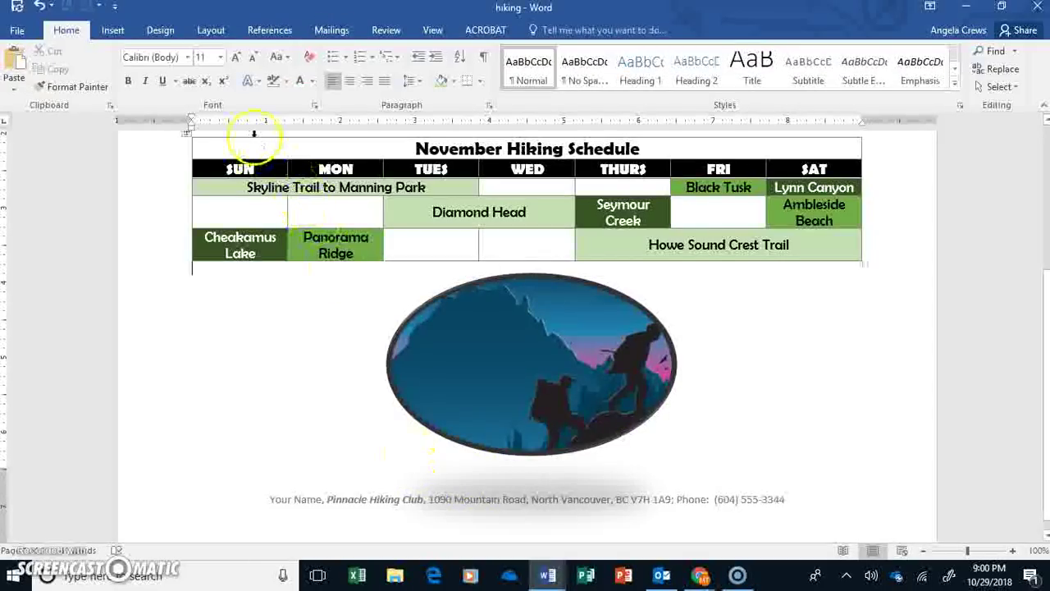
Insert WordArt in the first style below the table and type 'Happy Trails to You!'
{"action": "left_click", "coordinate": [152, 28]}
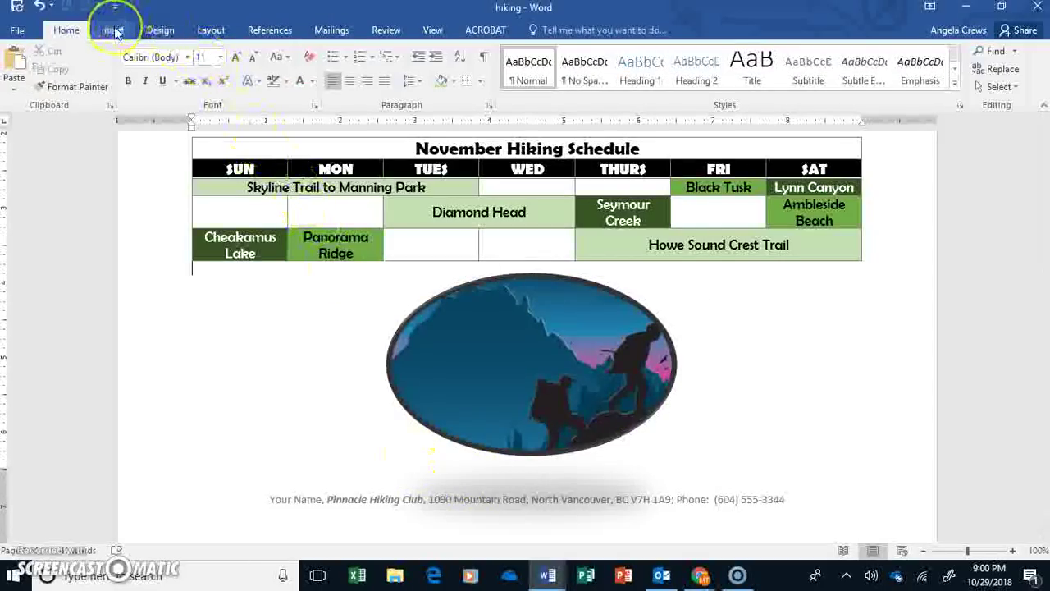
{"action": "left_click", "coordinate": [115, 30]}
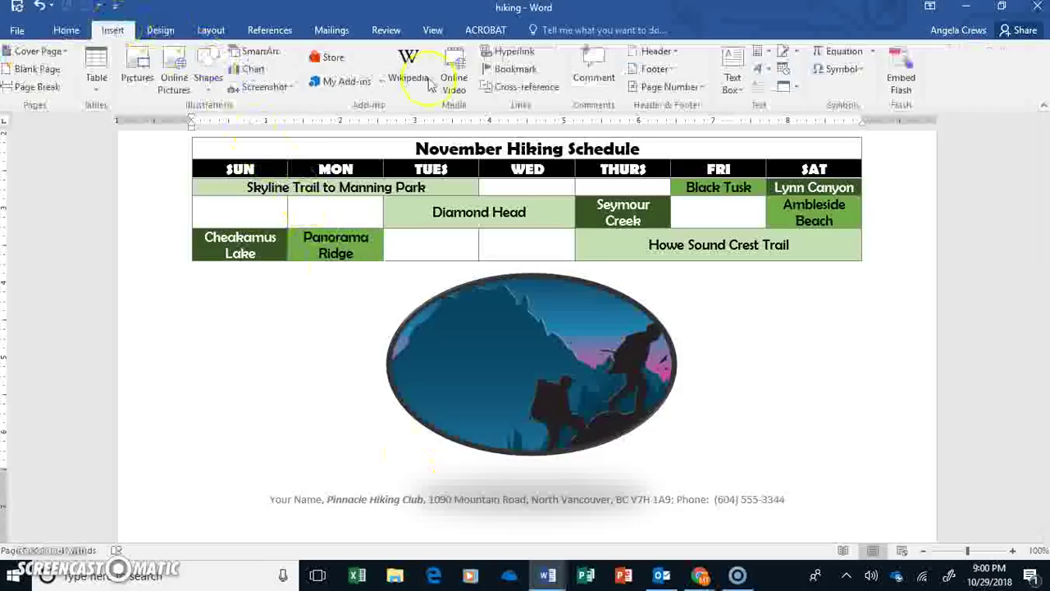
{"action": "left_click", "coordinate": [758, 72]}
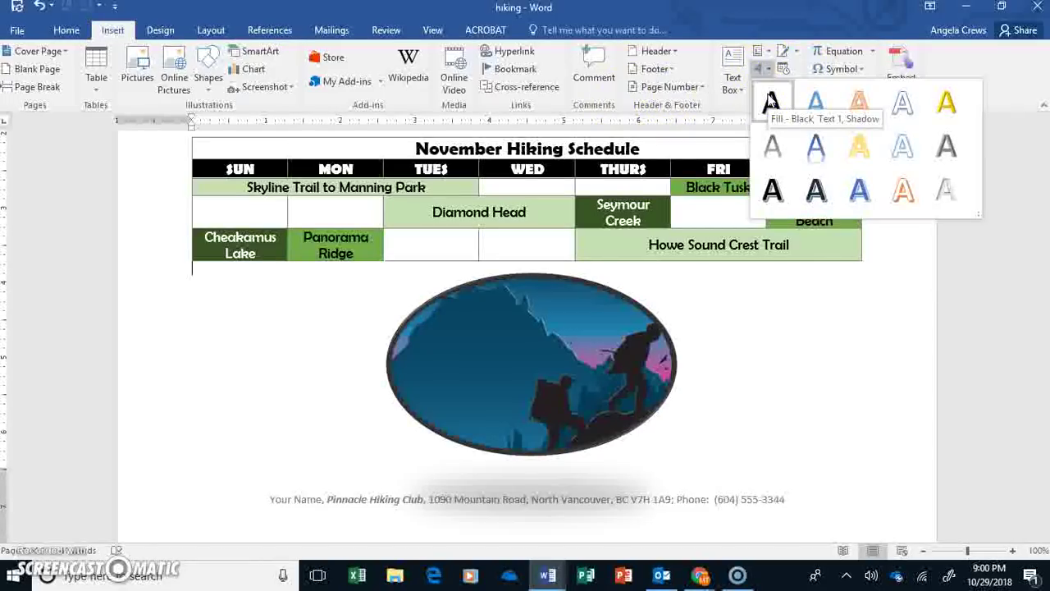
{"action": "left_click", "coordinate": [771, 100]}
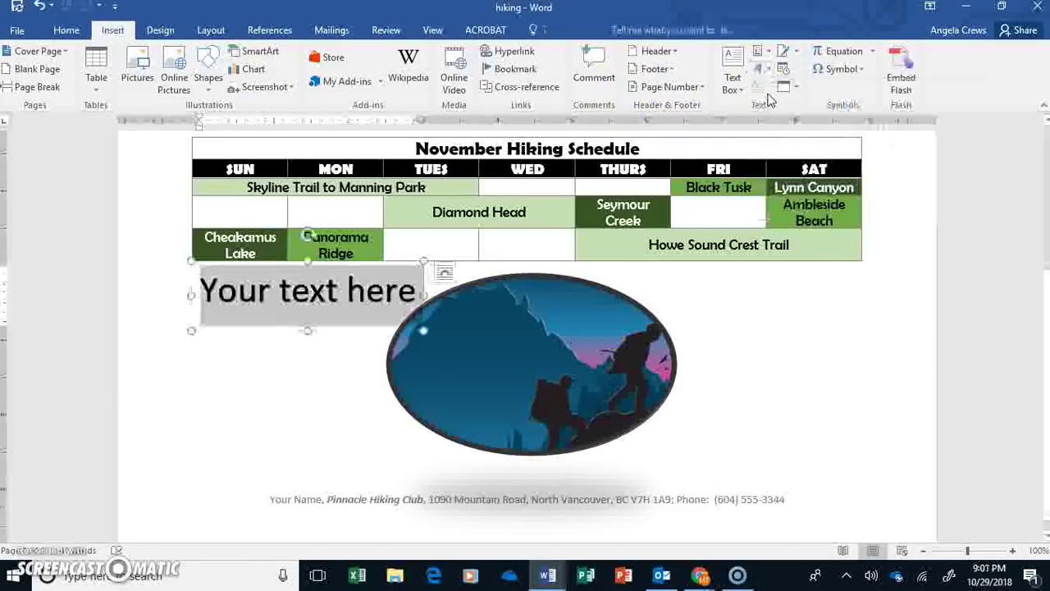
{"action": "type", "text": "Hap"}
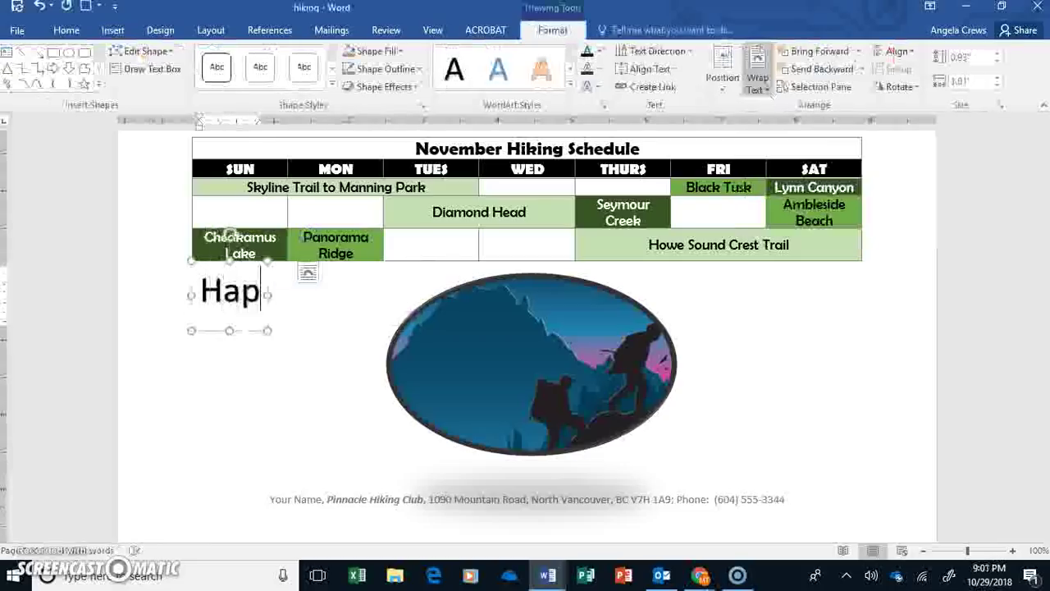
{"action": "type", "text": "py Trails"}
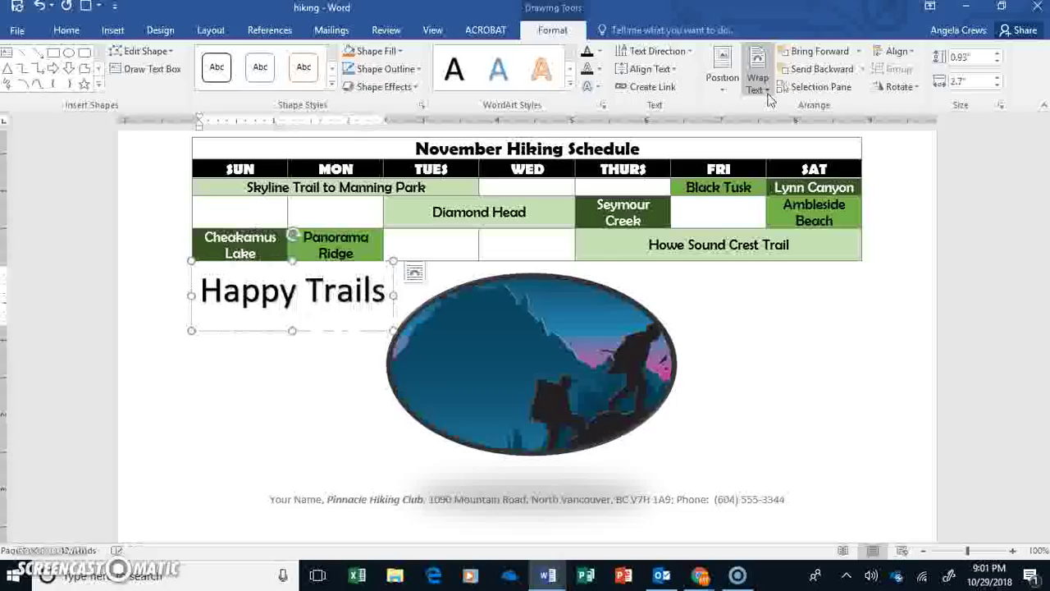
{"action": "type", "text": " to You!"}
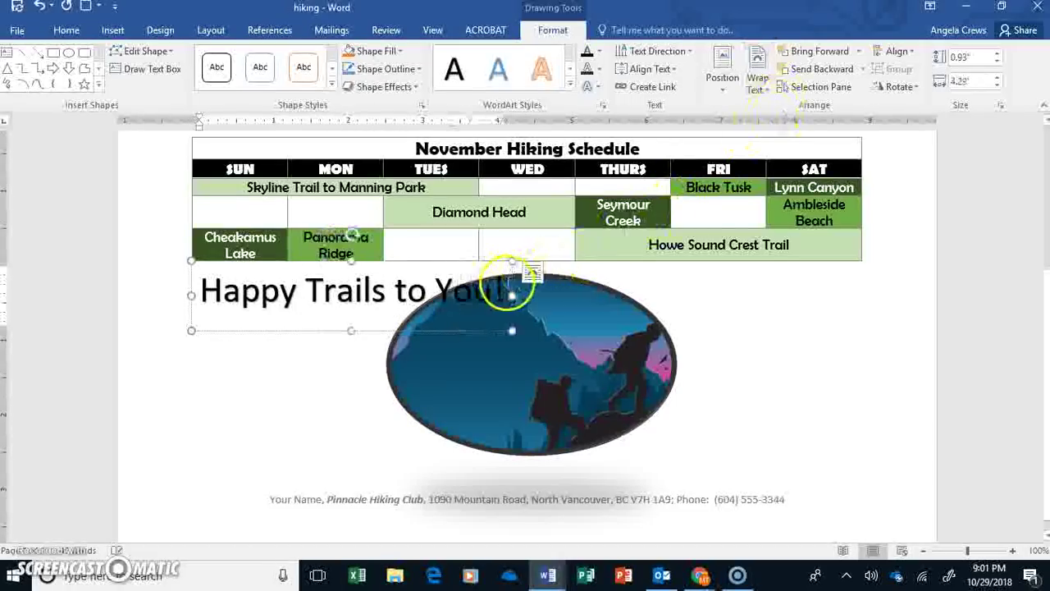
Set the 'Happy Trails to You!' WordArt in Berlin Sans FB and move it below the hikers oval
{"action": "left_click", "coordinate": [508, 289]}
{"action": "left_click_drag", "start_coordinate": [508, 289], "coordinate": [145, 284]}
{"action": "left_click", "coordinate": [59, 32]}
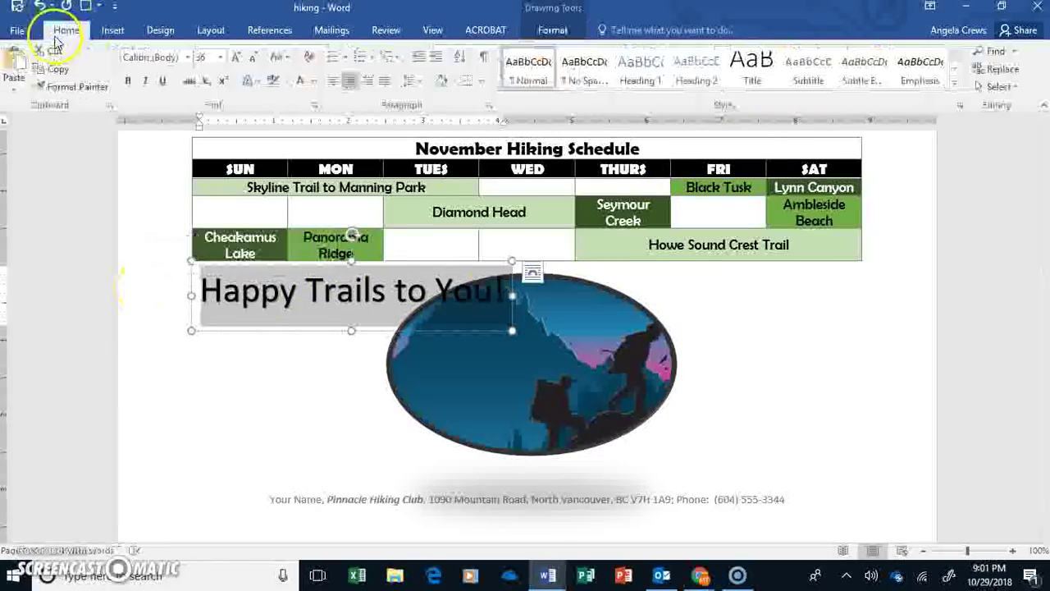
{"action": "left_click", "coordinate": [188, 57]}
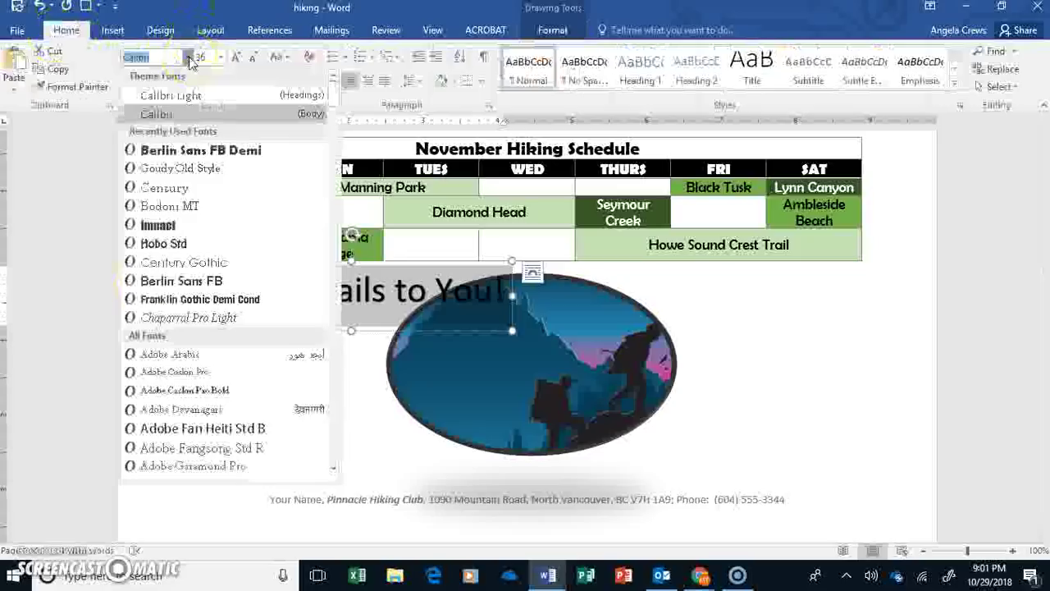
{"action": "left_click", "coordinate": [156, 281]}
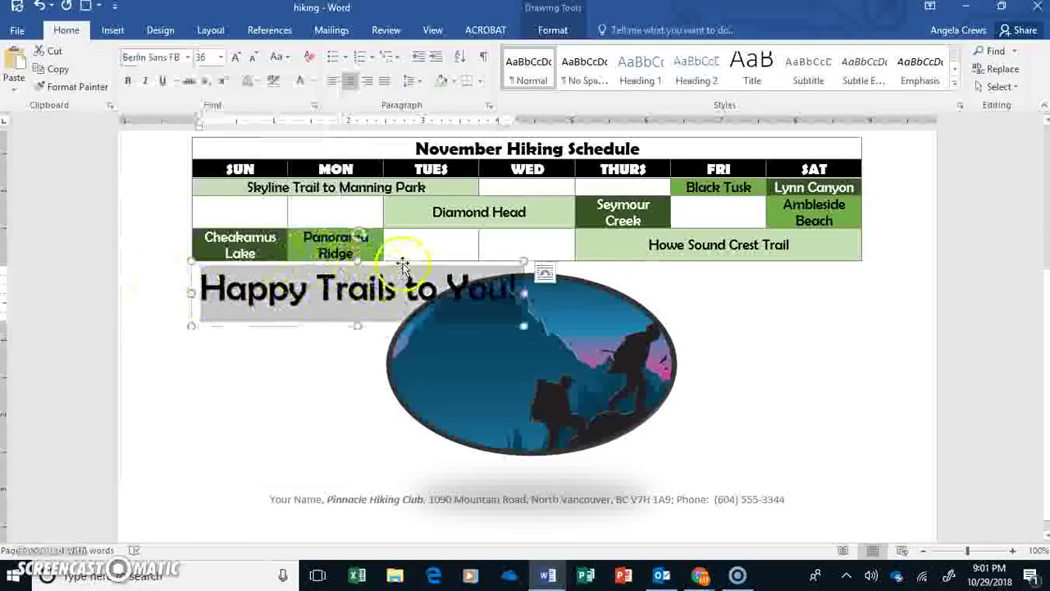
{"action": "left_click_drag", "start_coordinate": [403, 263], "coordinate": [583, 444]}
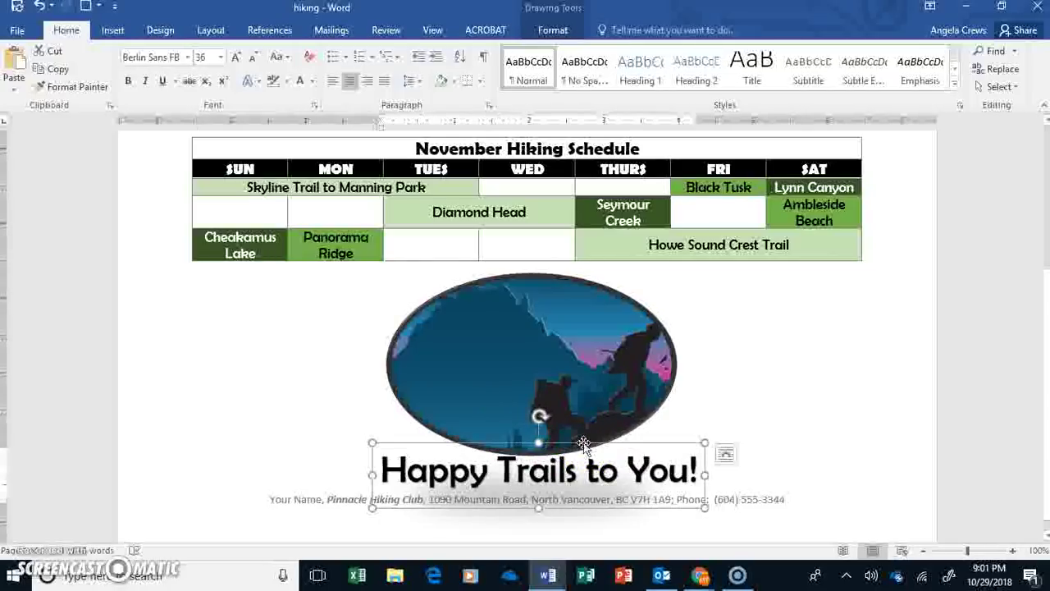
{"action": "left_click", "coordinate": [703, 414]}
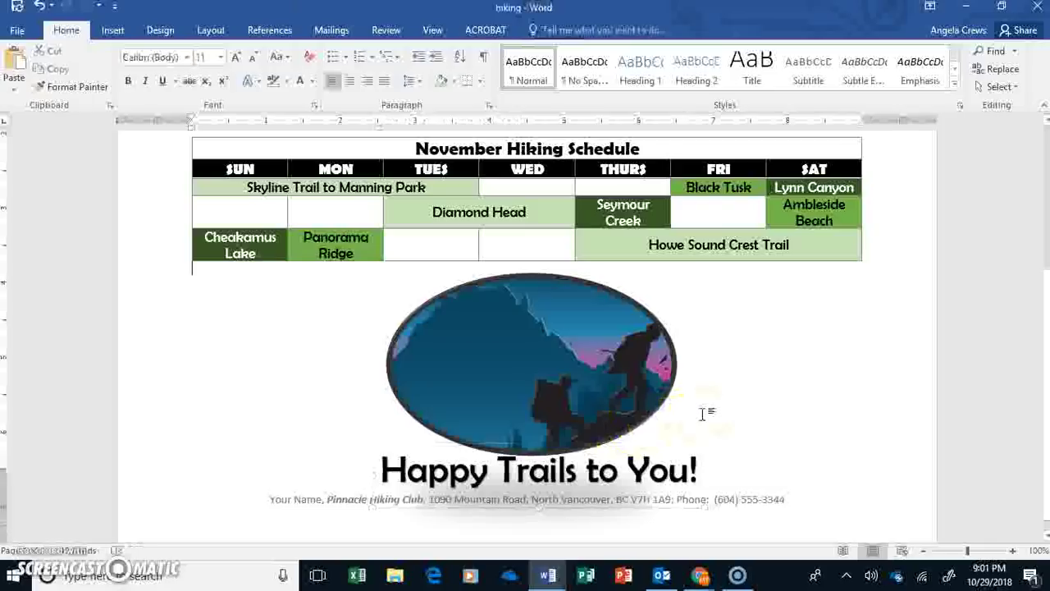
Apply the Arch Down transform text effect to the 'Happy Trails to You!' WordArt
{"action": "left_click", "coordinate": [607, 469]}
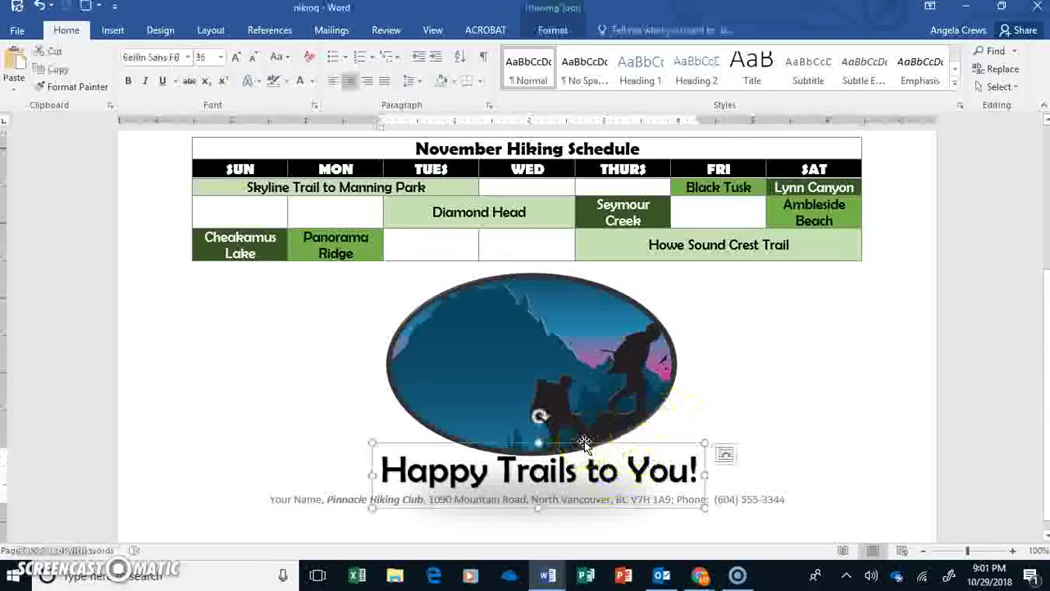
{"action": "left_click", "coordinate": [552, 30]}
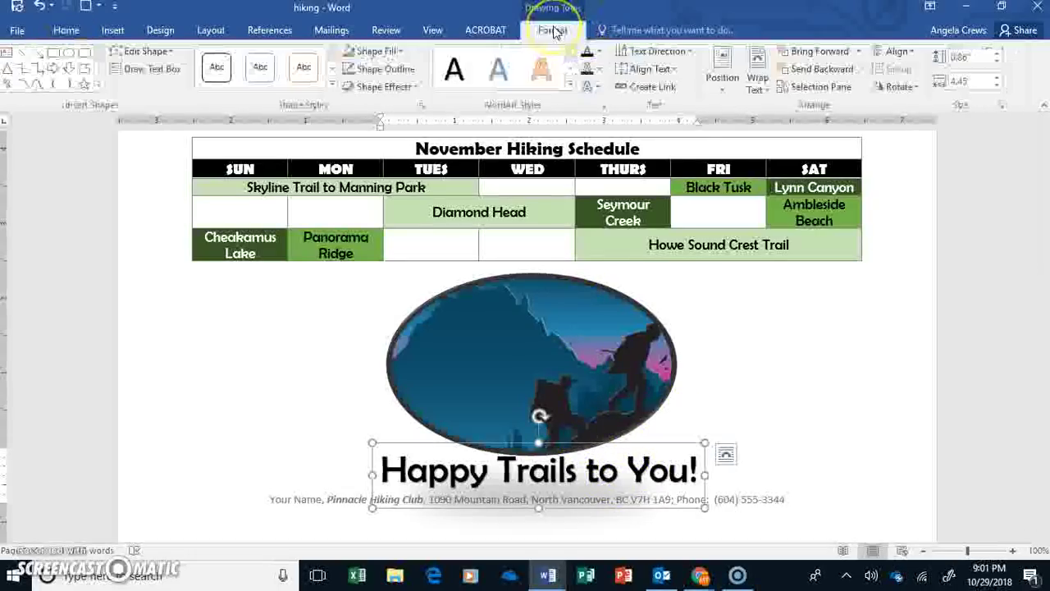
{"action": "left_click", "coordinate": [600, 88]}
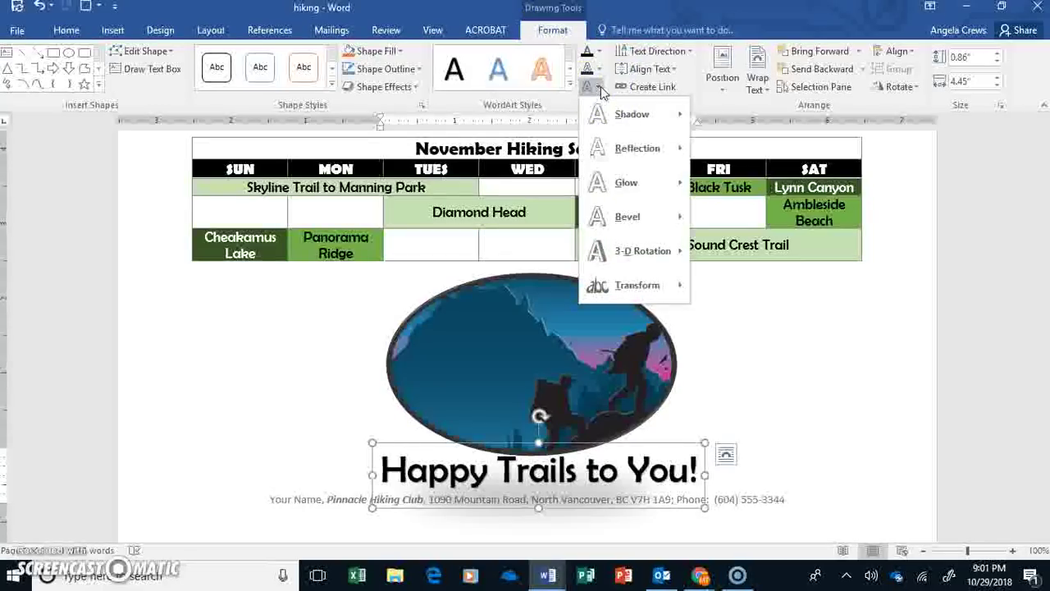
{"action": "left_click", "coordinate": [600, 88]}
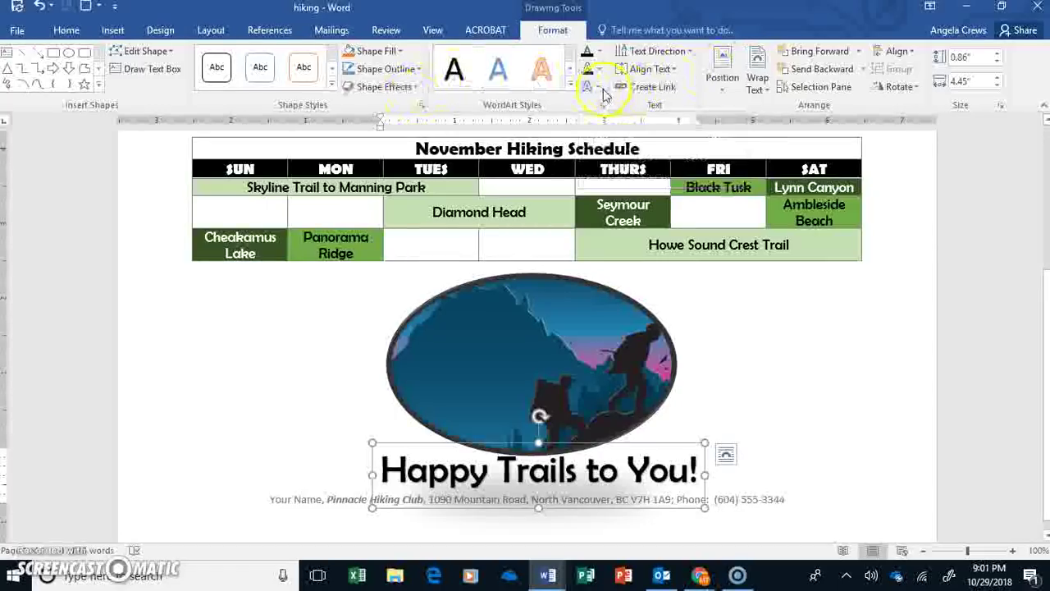
{"action": "left_click", "coordinate": [602, 90]}
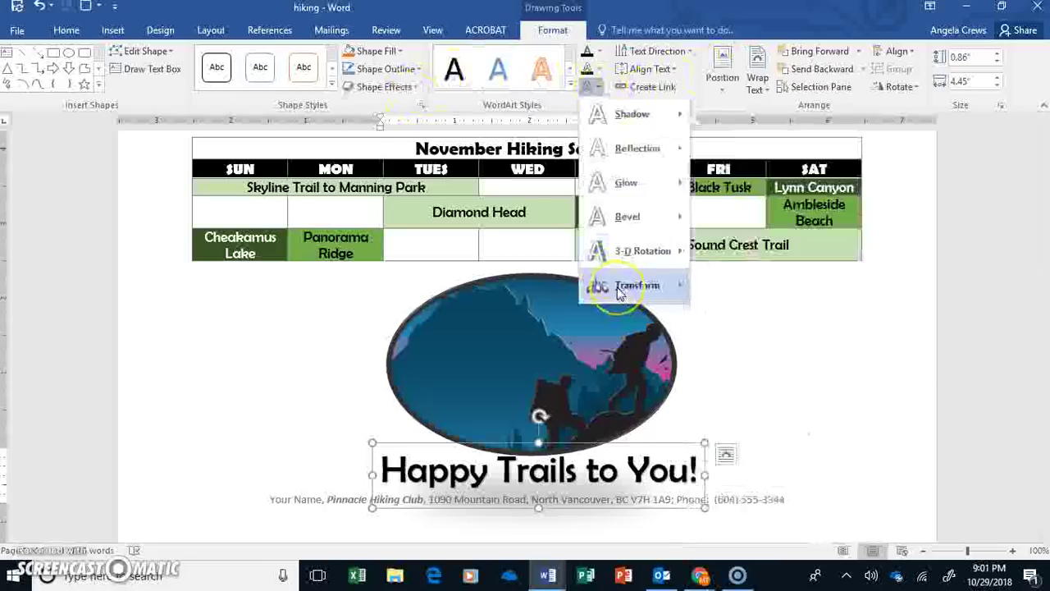
{"action": "mouse_move", "coordinate": [618, 292]}
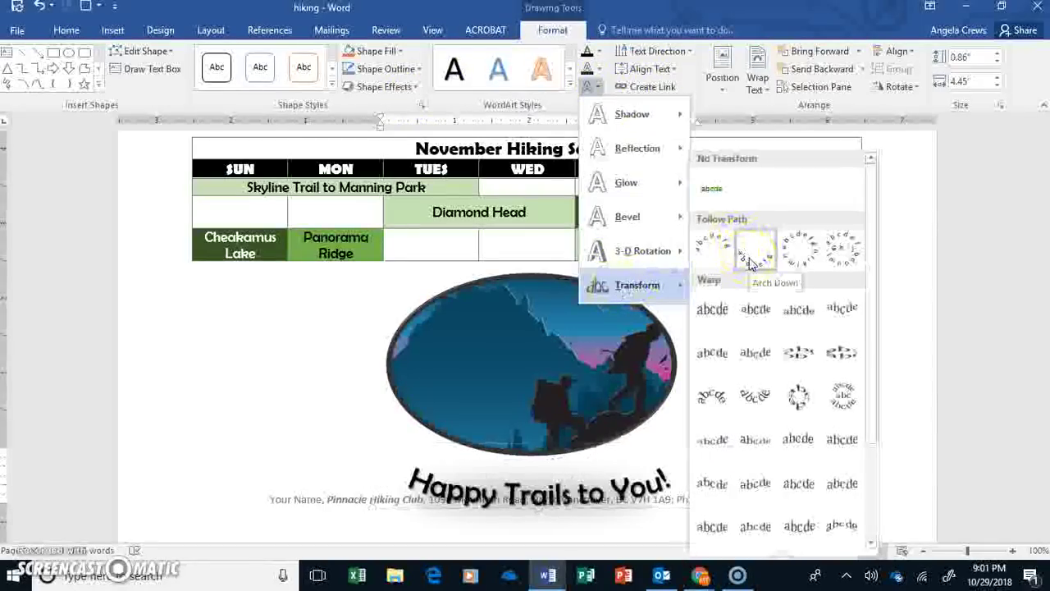
{"action": "left_click", "coordinate": [750, 263]}
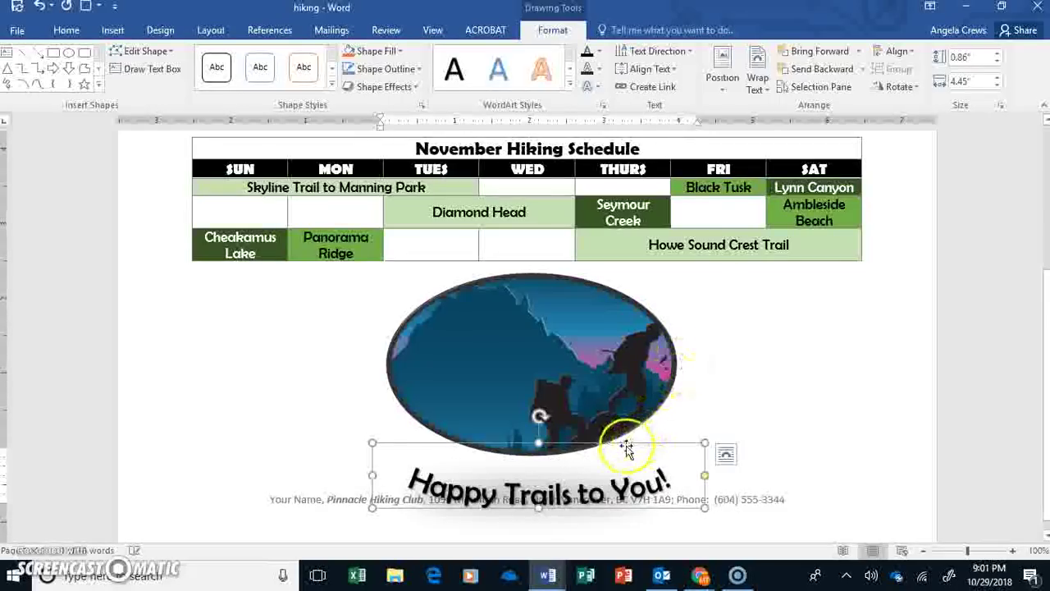
Set the WordArt behind text and raise it to hug the oval's lower edge above the footer
{"action": "left_click", "coordinate": [725, 454]}
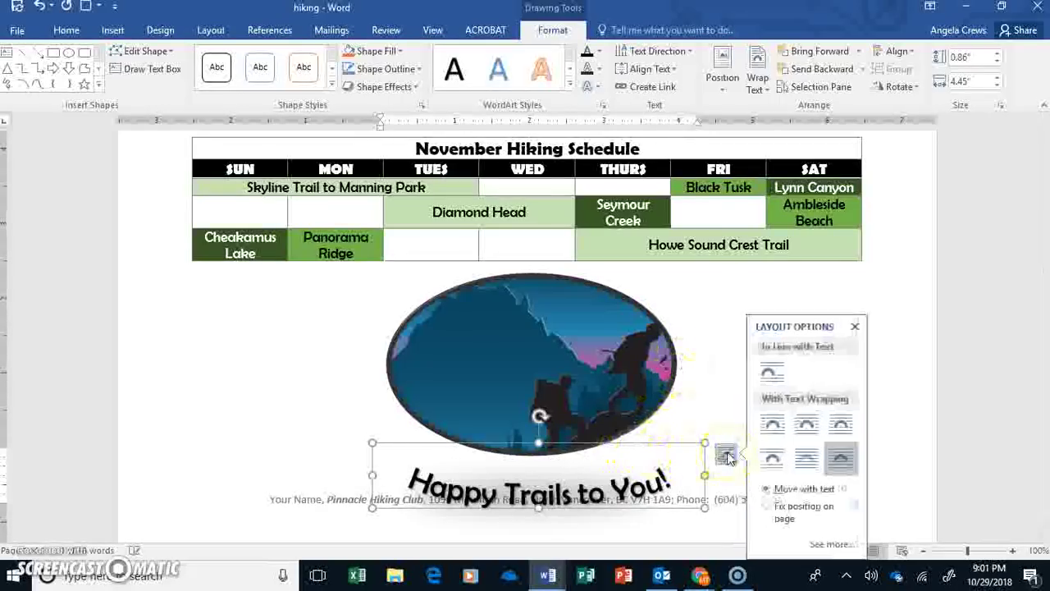
{"action": "left_click", "coordinate": [812, 461]}
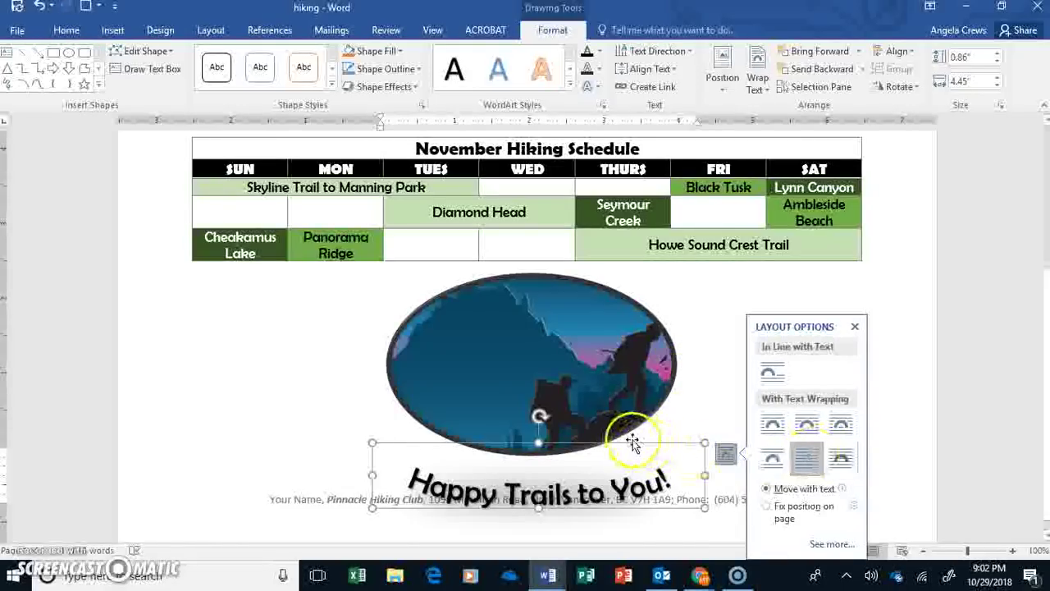
{"action": "left_click_drag", "start_coordinate": [630, 441], "coordinate": [629, 415]}
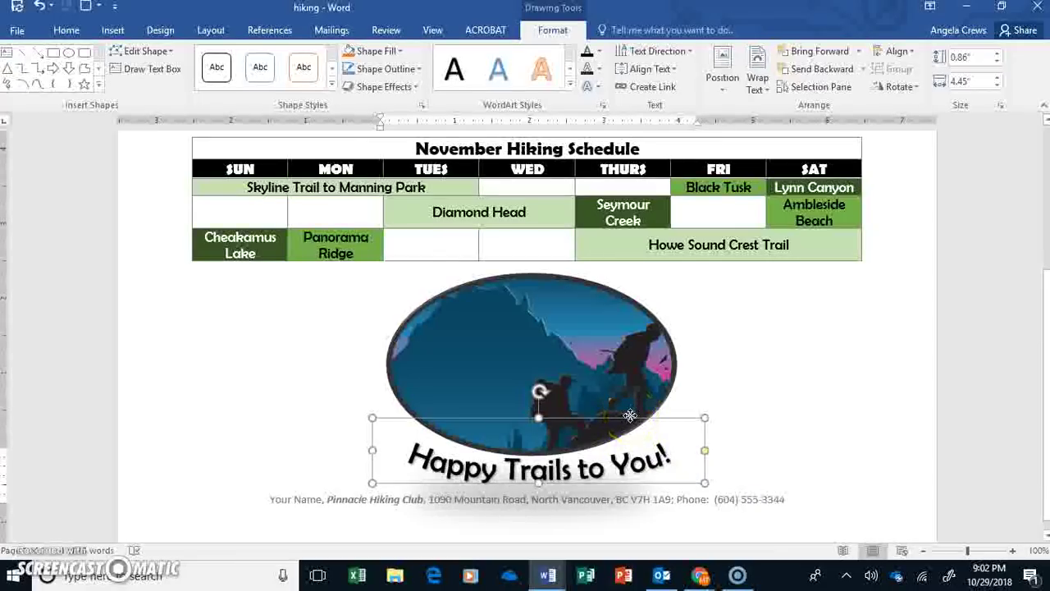
{"action": "left_click_drag", "start_coordinate": [705, 450], "coordinate": [706, 451]}
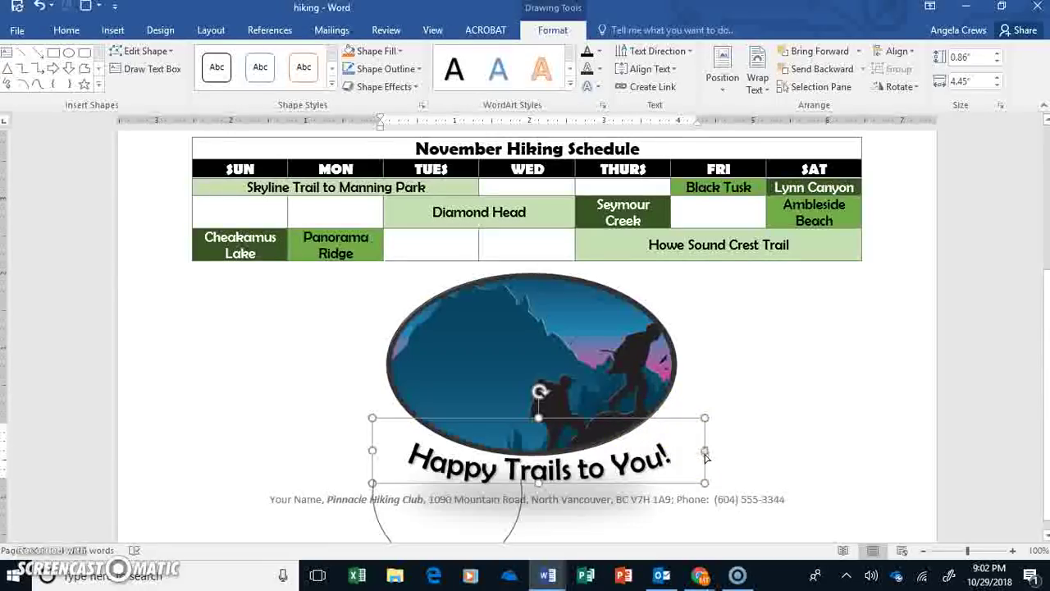
{"action": "left_click_drag", "start_coordinate": [706, 456], "coordinate": [704, 451]}
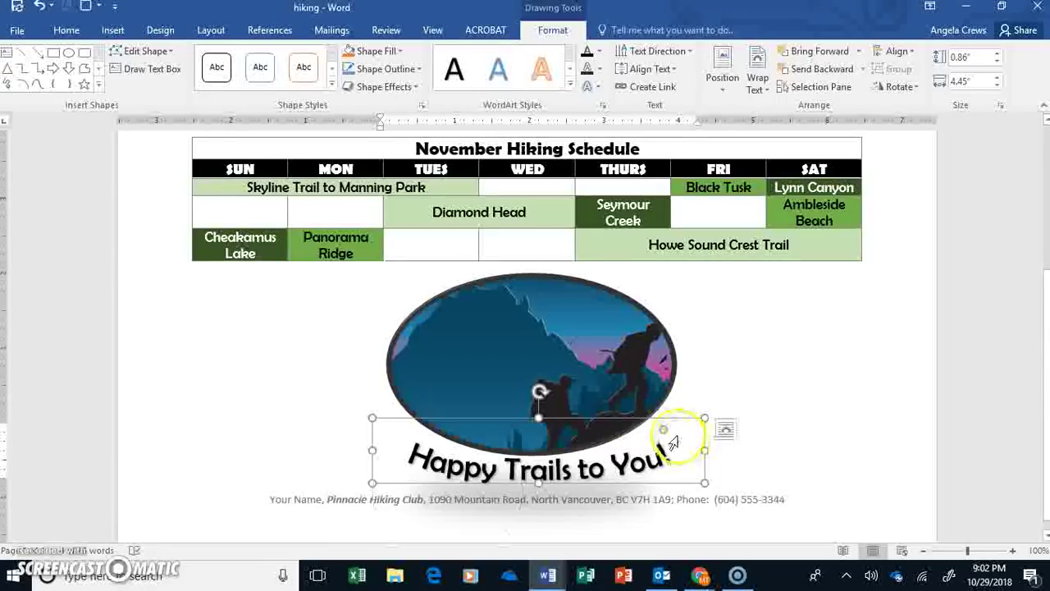
{"action": "left_click", "coordinate": [720, 361]}
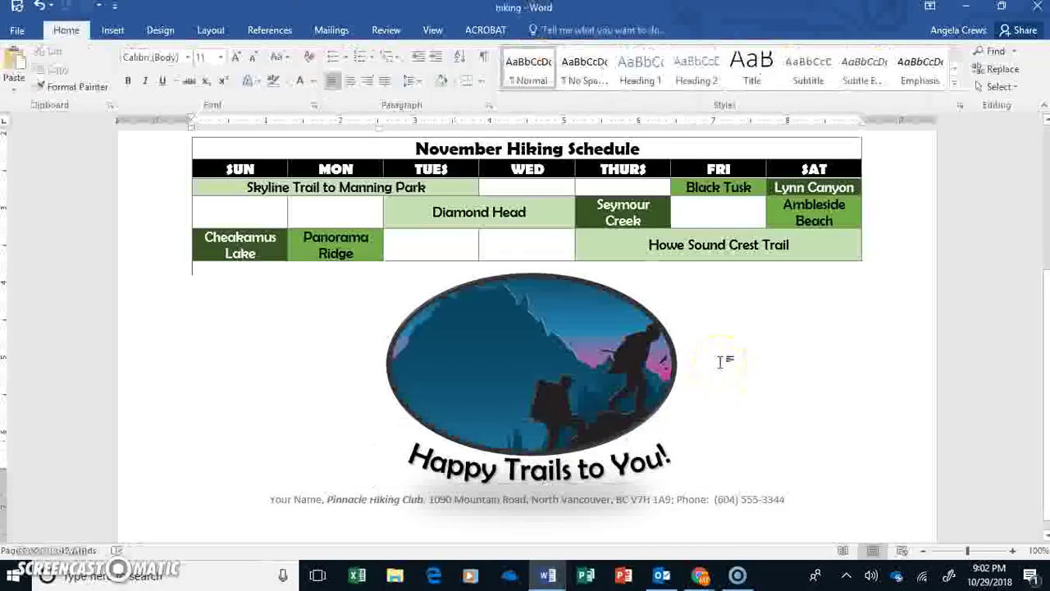
Set the footer contact line in Berlin Sans FB font and close the footer
{"action": "double_click", "coordinate": [465, 506]}
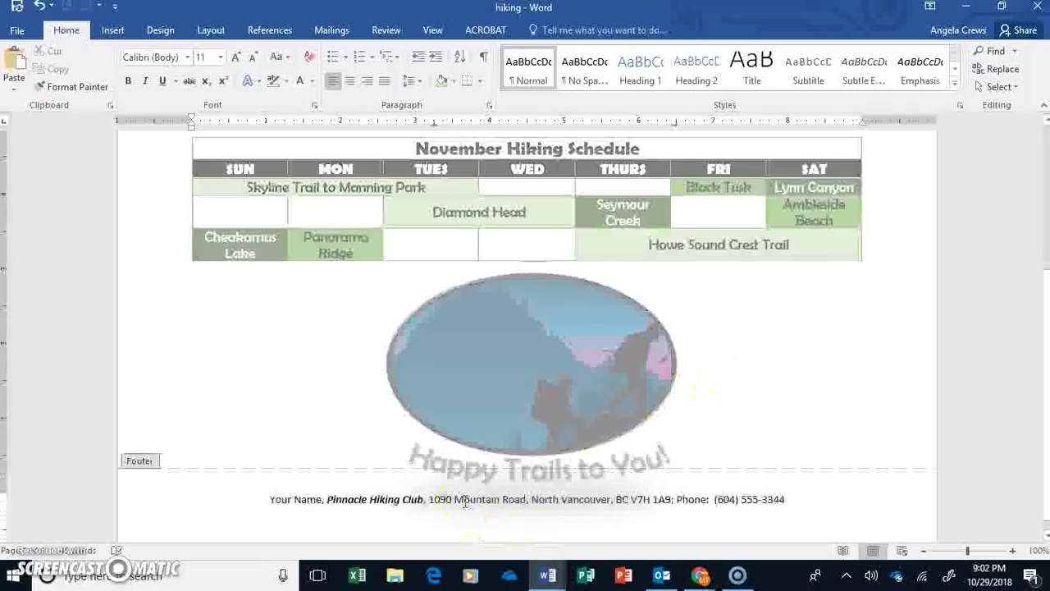
{"action": "left_click_drag", "start_coordinate": [268, 498], "coordinate": [789, 510]}
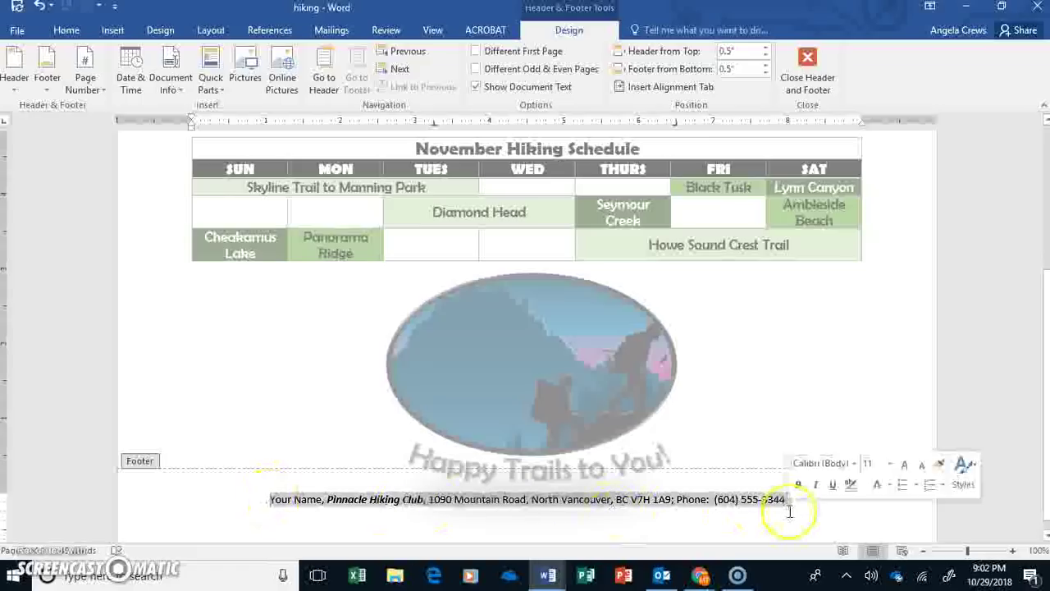
{"action": "left_click", "coordinate": [66, 29]}
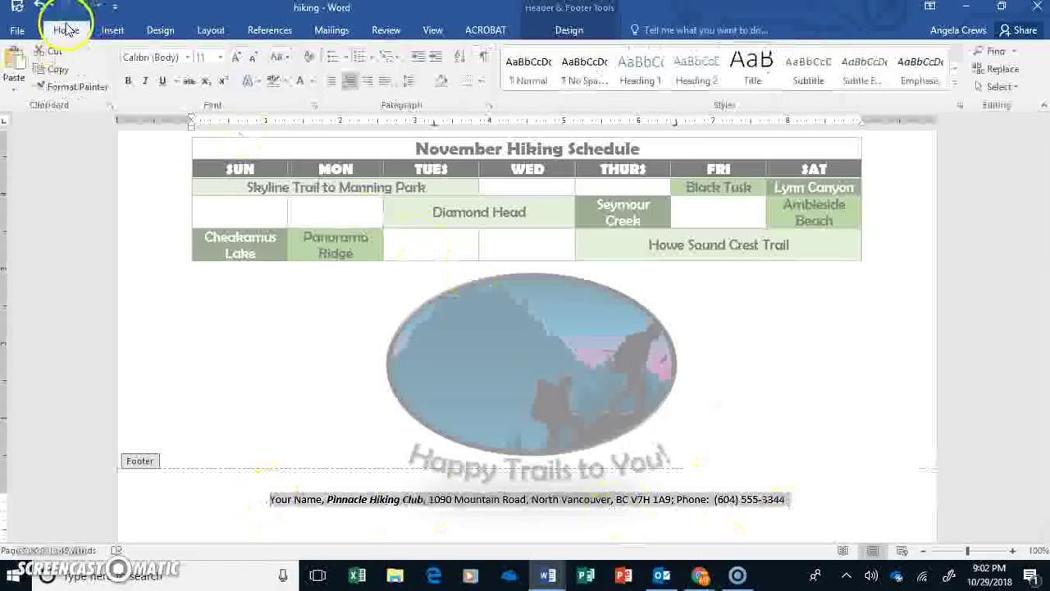
{"action": "left_click", "coordinate": [188, 56]}
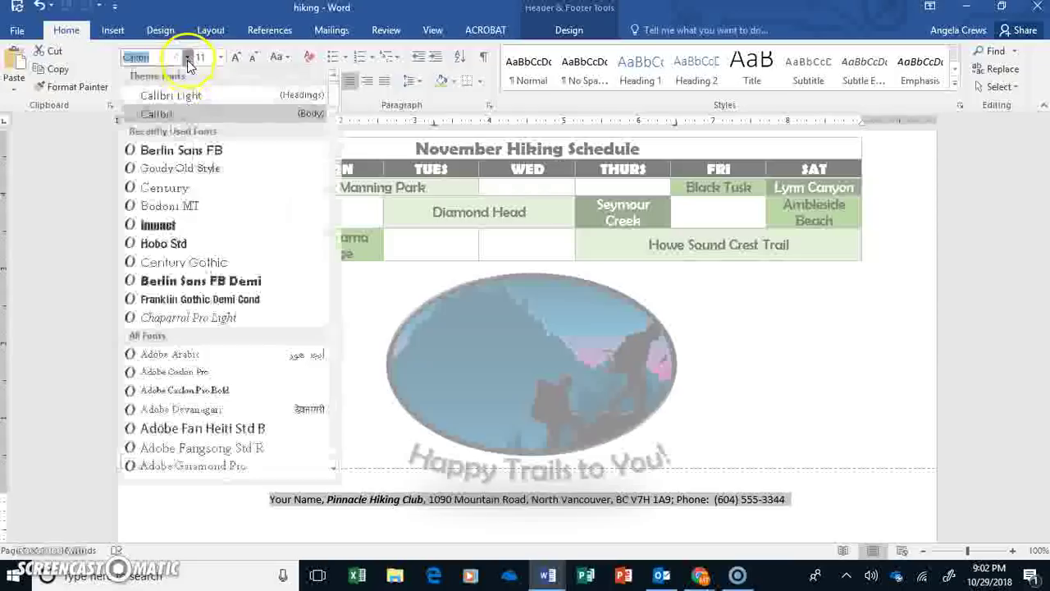
{"action": "left_click", "coordinate": [178, 150]}
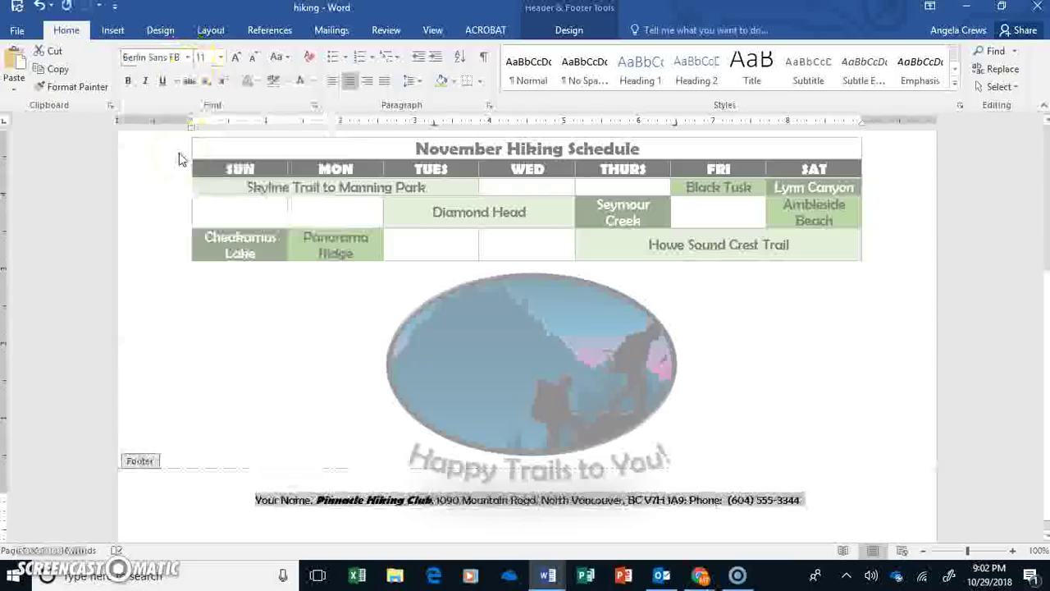
{"action": "double_click", "coordinate": [700, 384]}
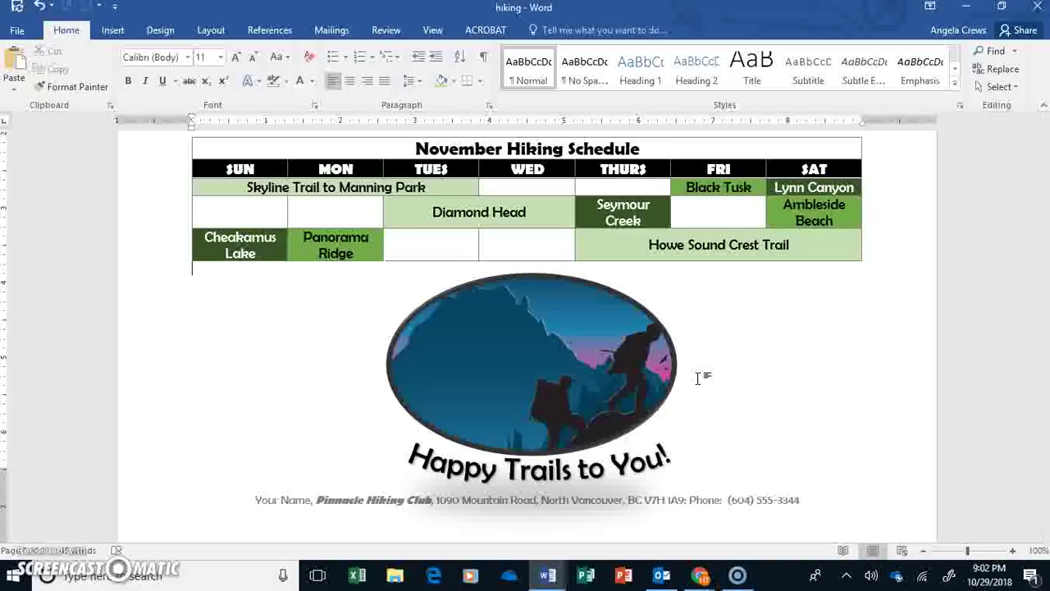
Apply the green Recolor swatch to the oval hikers picture
{"action": "left_click", "coordinate": [484, 298]}
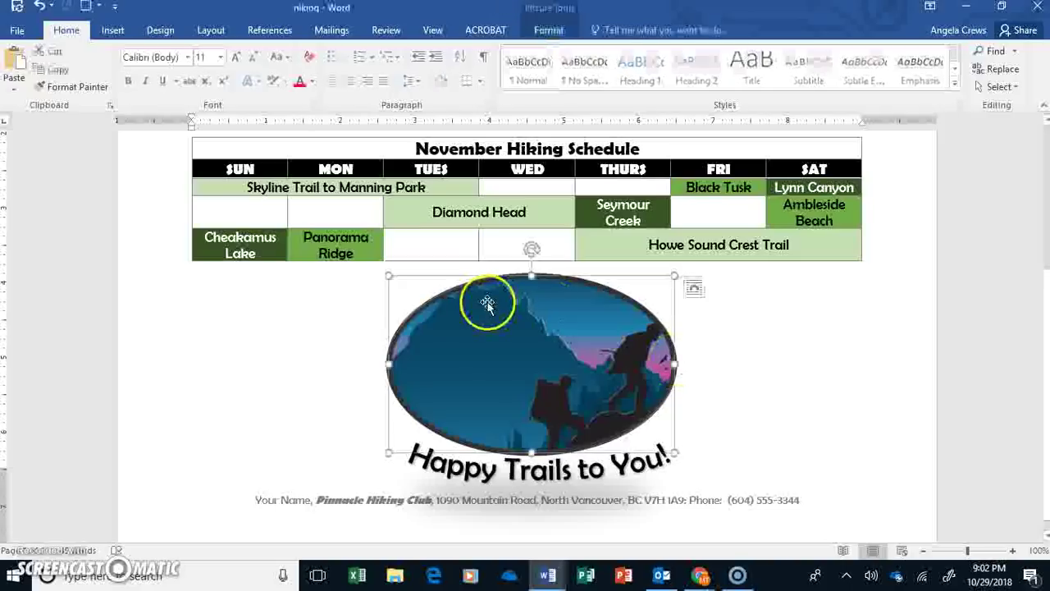
{"action": "left_click", "coordinate": [548, 29]}
{"action": "left_click", "coordinate": [85, 70]}
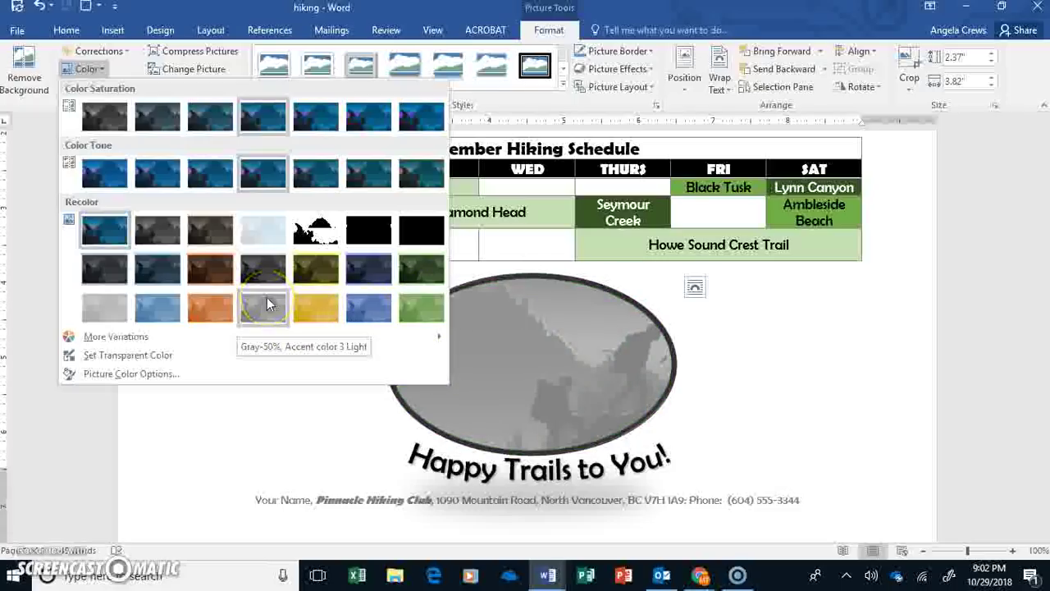
{"action": "key", "text": "Escape"}
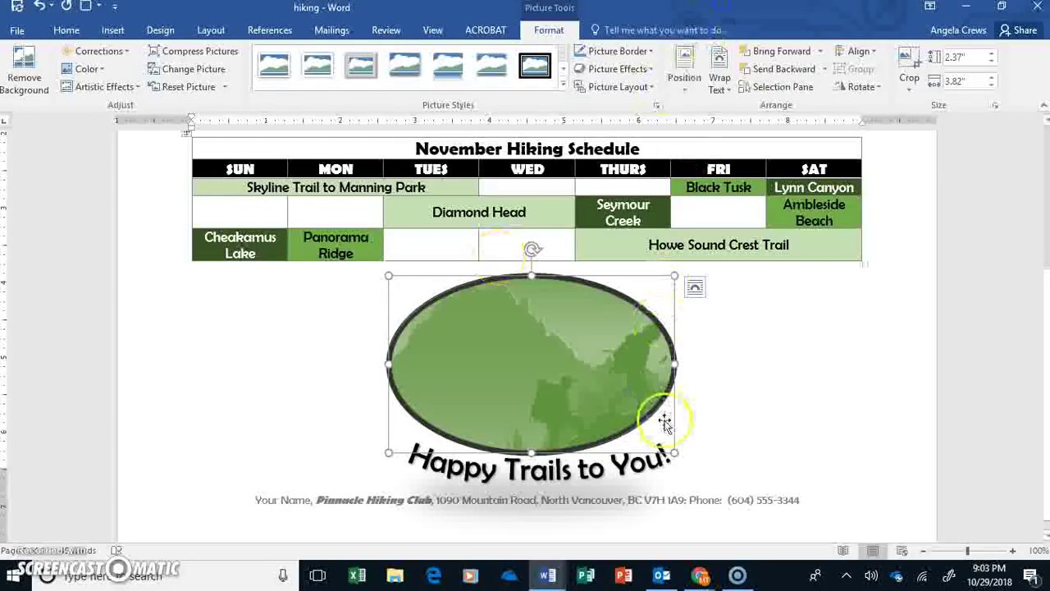
{"action": "left_click", "coordinate": [722, 387]}
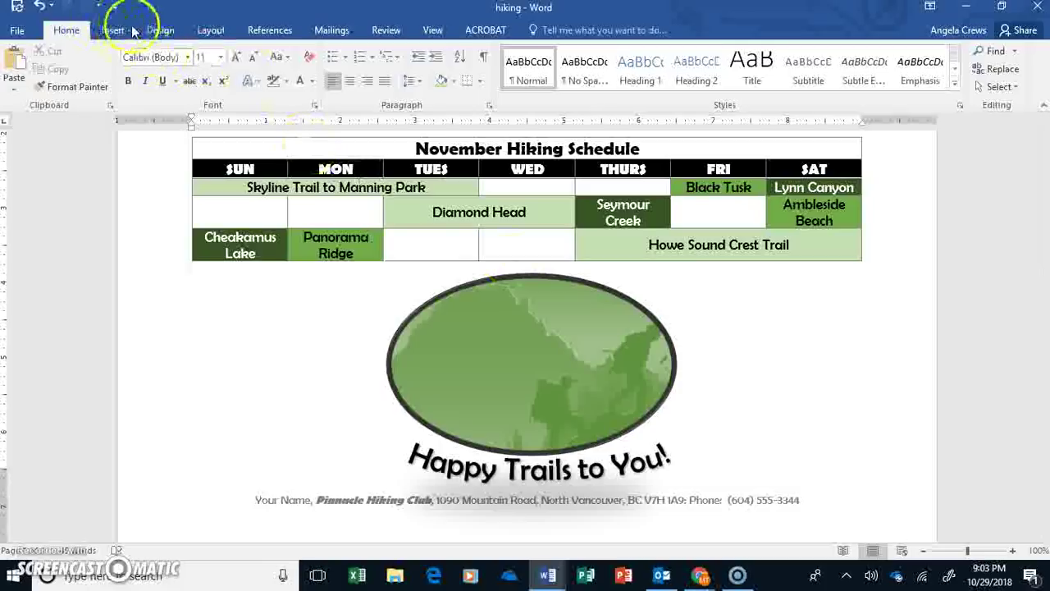
Choose the tree picture from the Page Borders Art list
{"action": "left_click", "coordinate": [160, 33]}
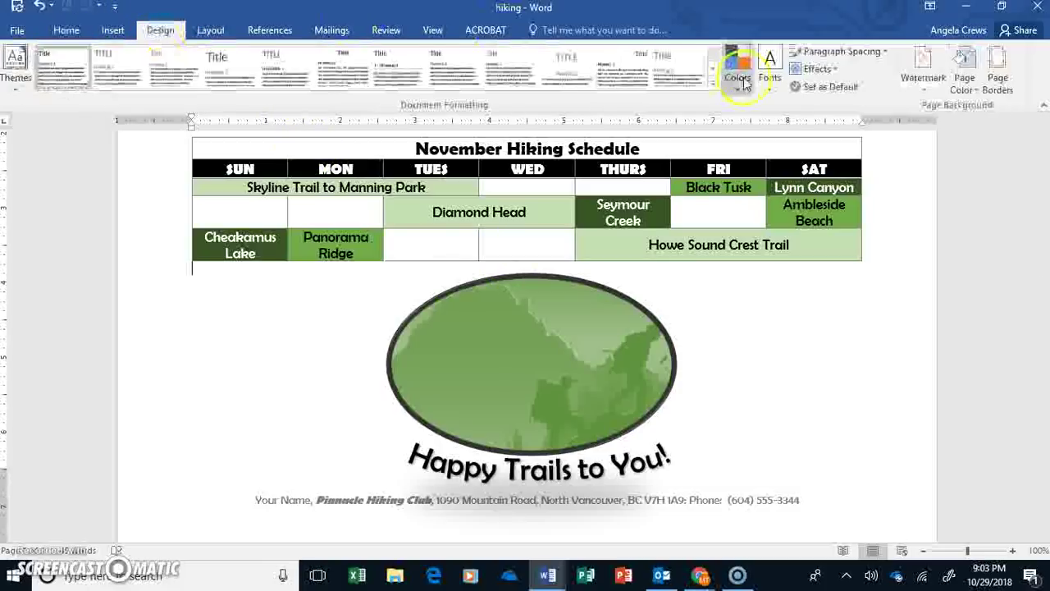
{"action": "left_click", "coordinate": [998, 75]}
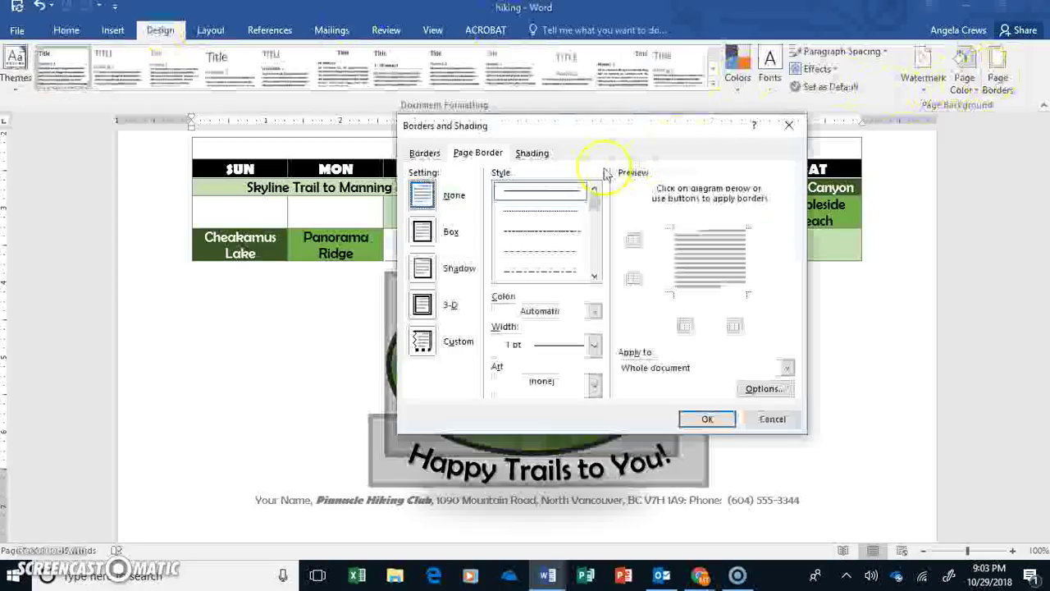
{"action": "left_click", "coordinate": [593, 384]}
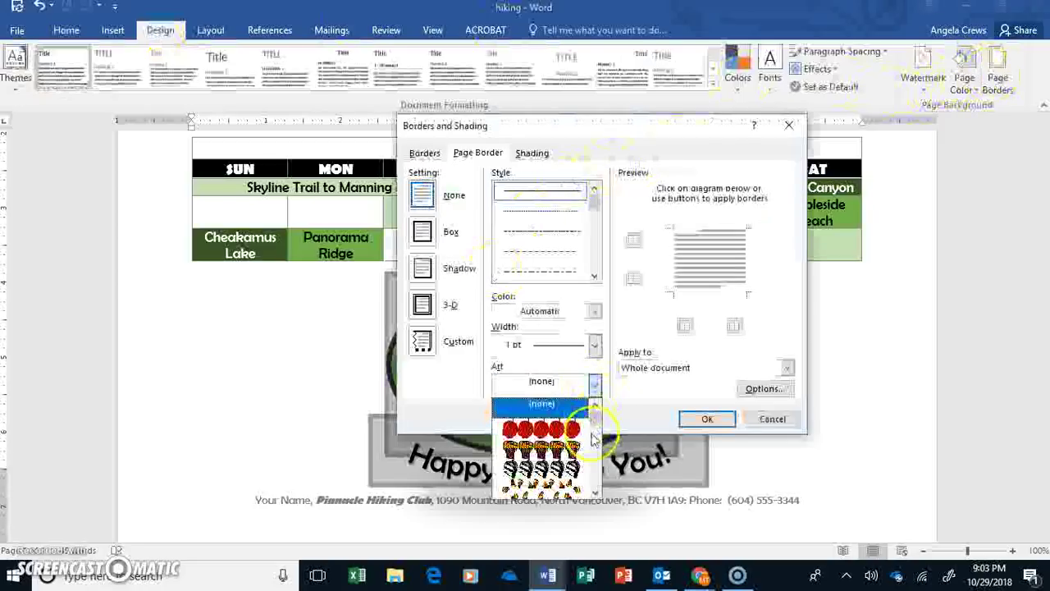
{"action": "left_click", "coordinate": [596, 492]}
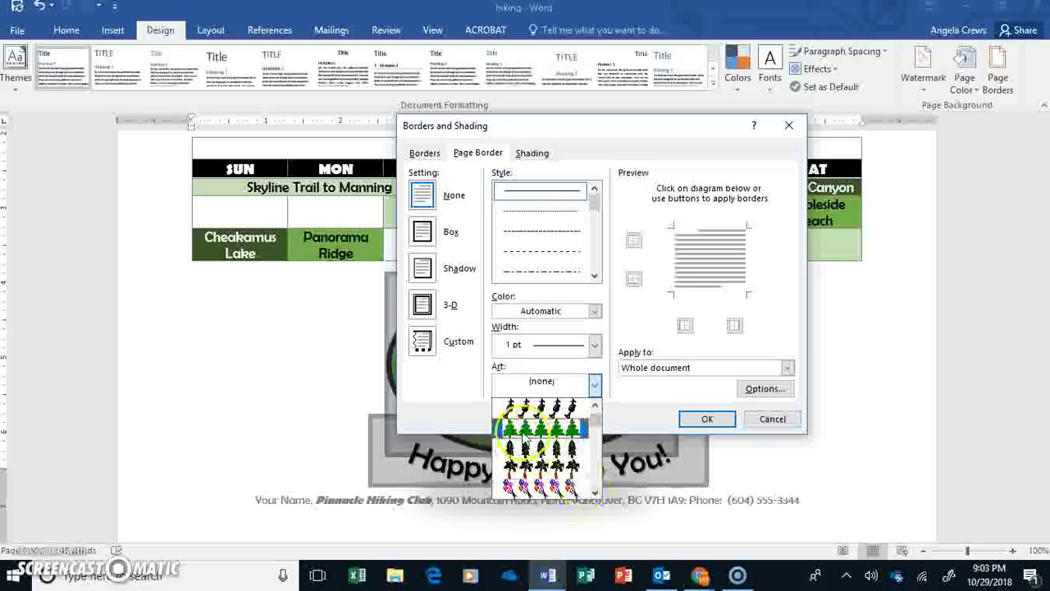
{"action": "left_click", "coordinate": [521, 431]}
Narrow the tree art border to 15 pt width and apply it to the whole page
{"action": "left_click", "coordinate": [535, 345]}
{"action": "left_click", "coordinate": [535, 345]}
{"action": "left_click", "coordinate": [535, 345]}
{"action": "left_click", "coordinate": [535, 345]}
{"action": "left_click", "coordinate": [535, 345]}
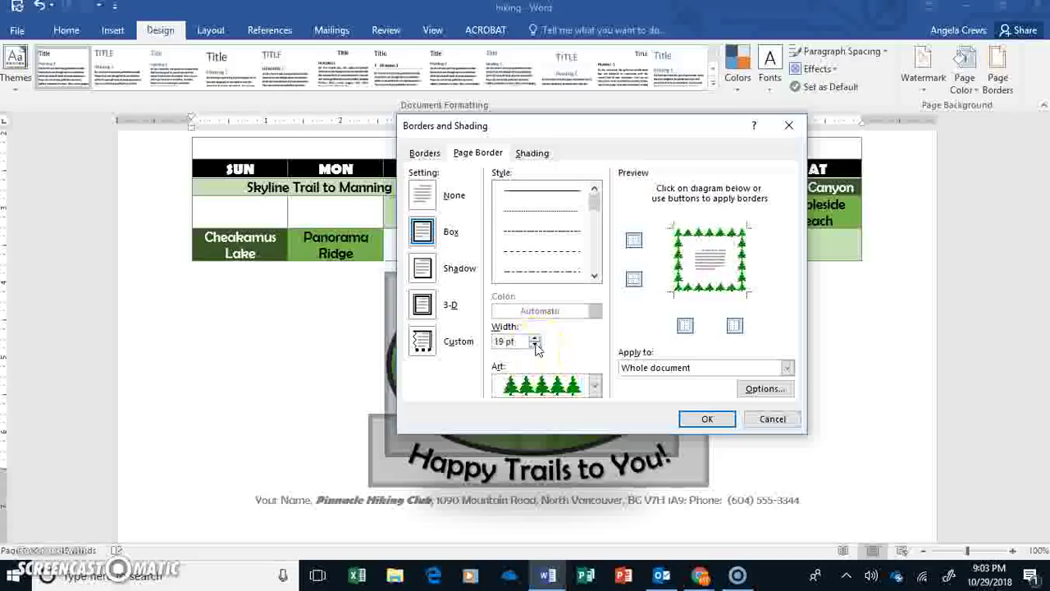
{"action": "left_click", "coordinate": [534, 345]}
{"action": "left_click", "coordinate": [535, 345]}
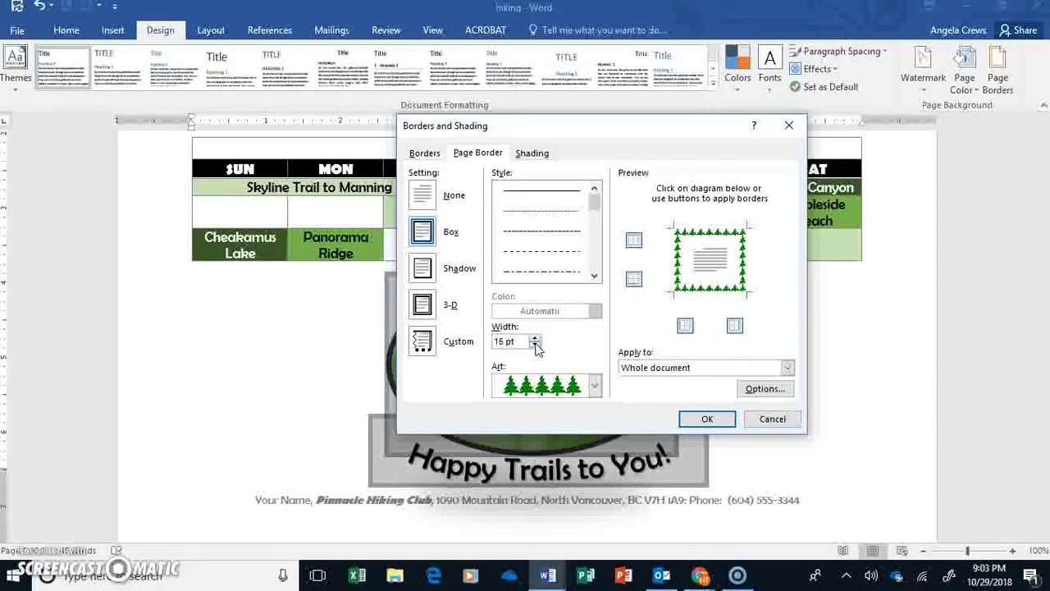
{"action": "left_click", "coordinate": [704, 419]}
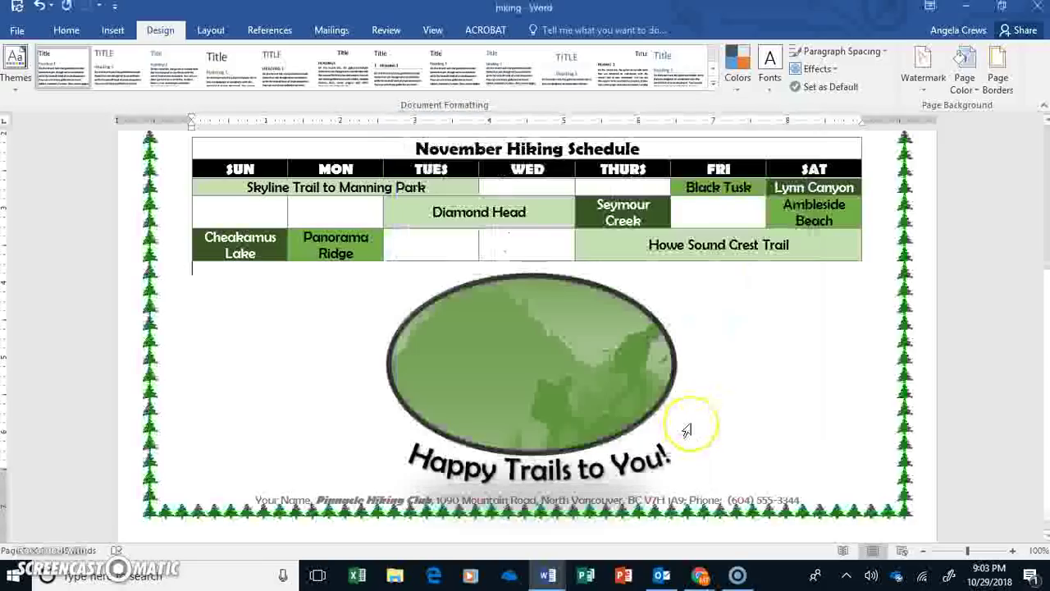
{"action": "left_click", "coordinate": [418, 455]}
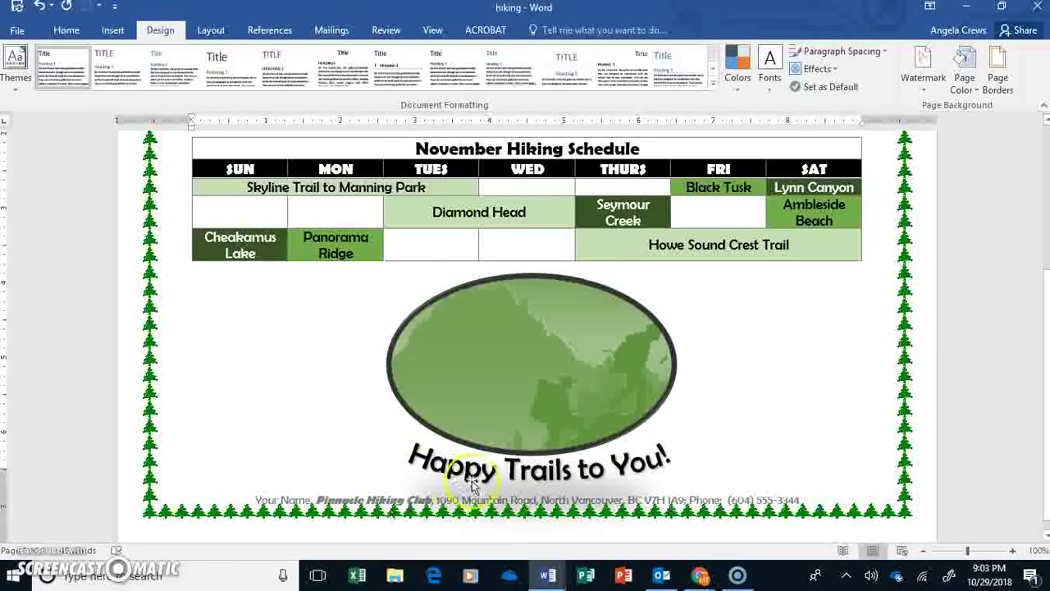
Add an empty line after the footer text so it sits higher above the tree border
{"action": "left_click", "coordinate": [457, 505]}
{"action": "double_click", "coordinate": [457, 504]}
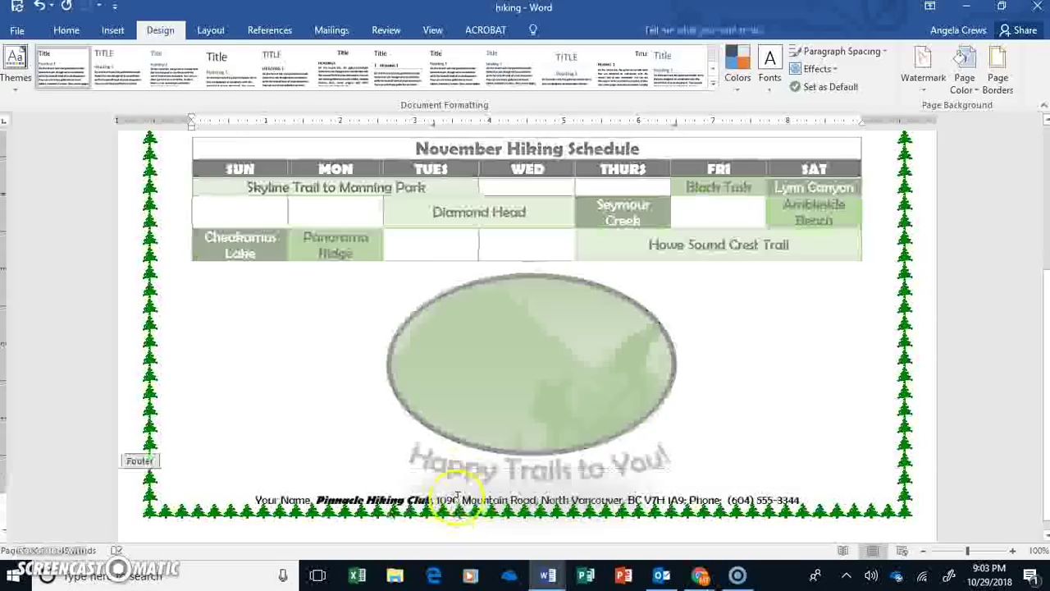
{"action": "left_click", "coordinate": [814, 500]}
{"action": "key", "text": "Return"}
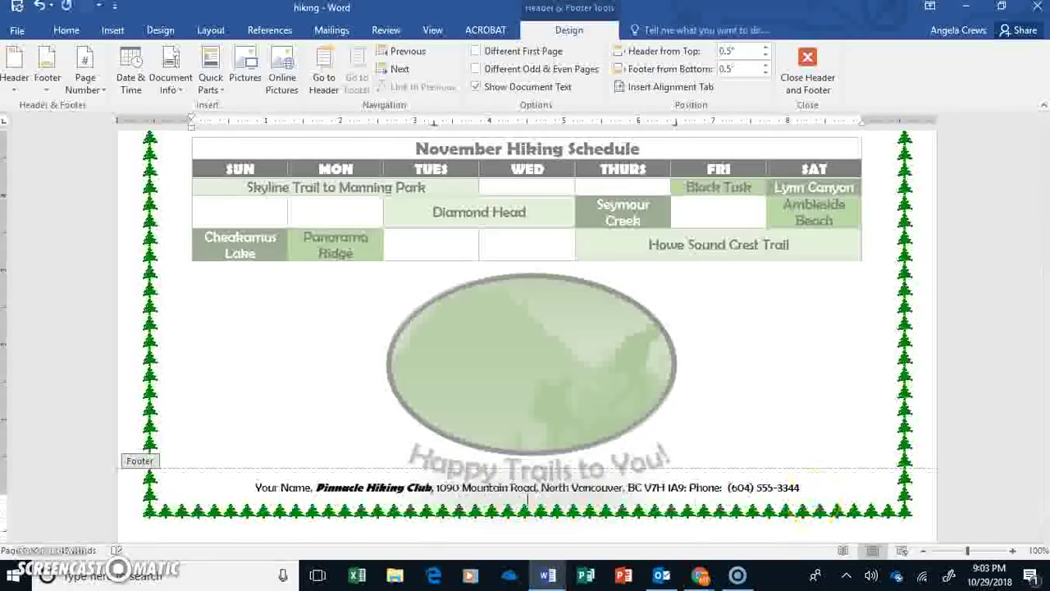
{"action": "double_click", "coordinate": [277, 435]}
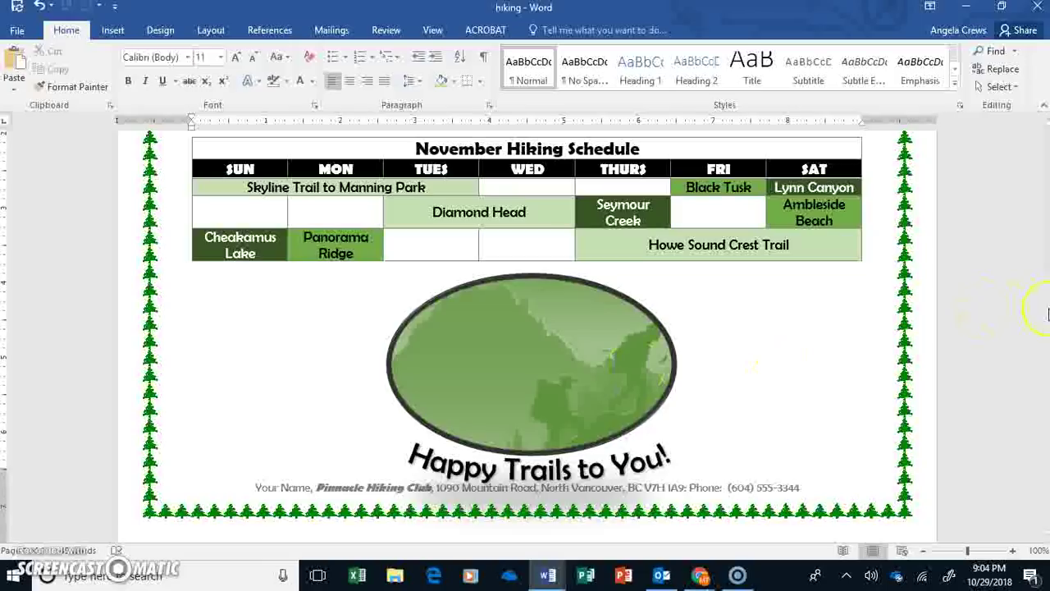
Nudge the mountain graphic slightly lower behind the Pinnacle Hiking Club title, then return to the page bottom
{"action": "scroll", "coordinate": [1046, 315], "scroll_direction": "up", "scroll_amount": 3}
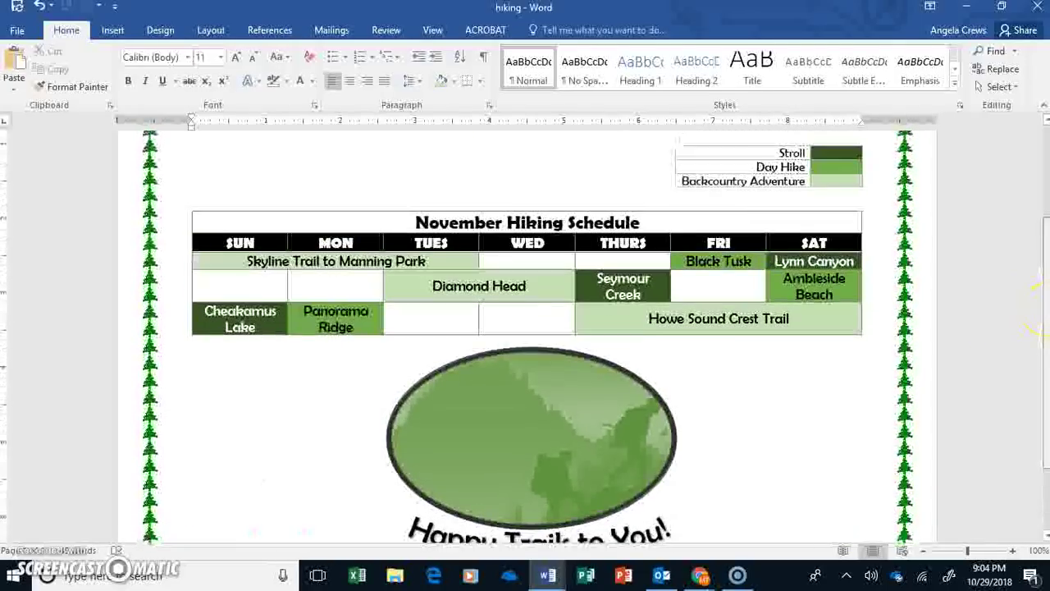
{"action": "scroll", "coordinate": [1046, 314], "scroll_direction": "up", "scroll_amount": 5}
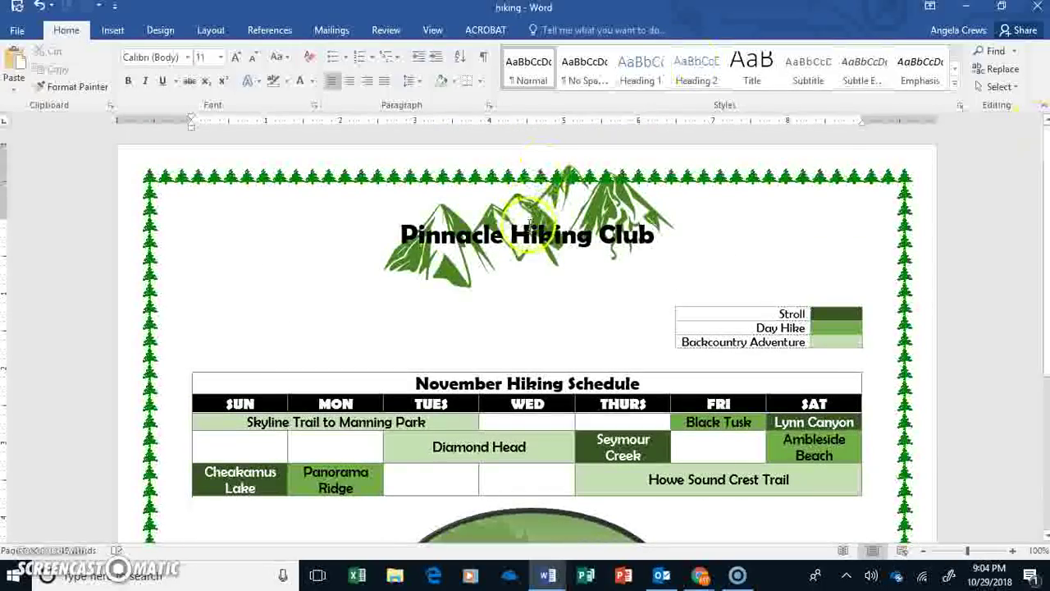
{"action": "left_click_drag", "start_coordinate": [540, 210], "coordinate": [542, 232]}
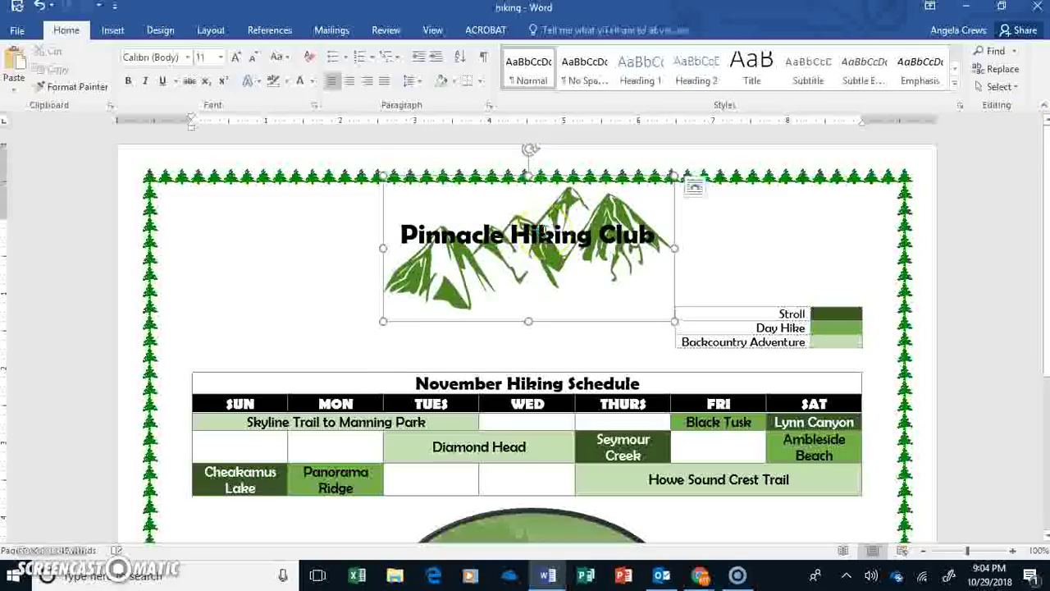
{"action": "left_click", "coordinate": [456, 233]}
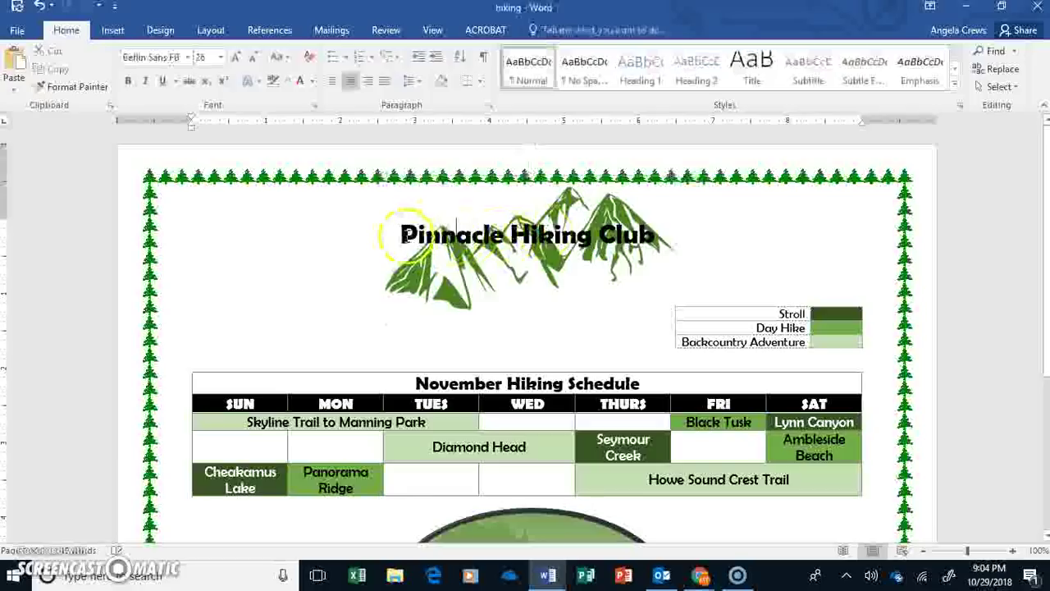
{"action": "left_click", "coordinate": [596, 281]}
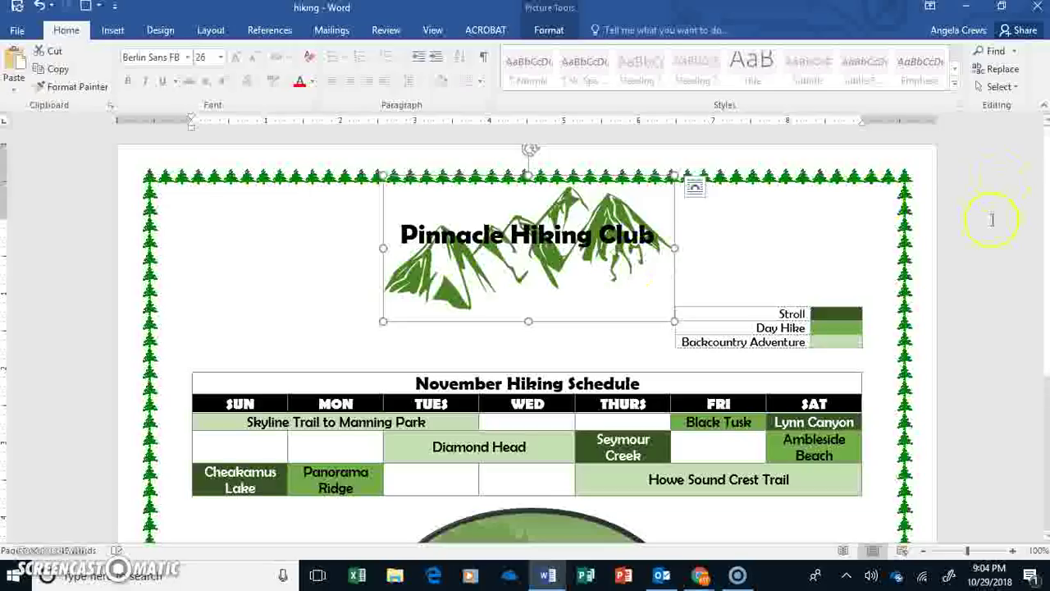
{"action": "left_click_drag", "start_coordinate": [1048, 262], "coordinate": [1032, 401]}
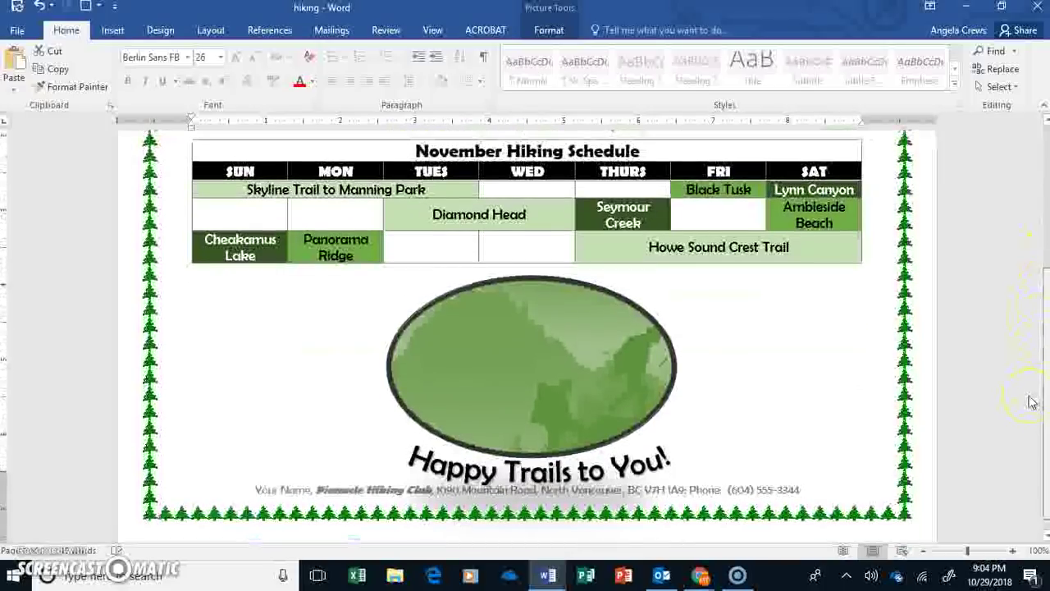